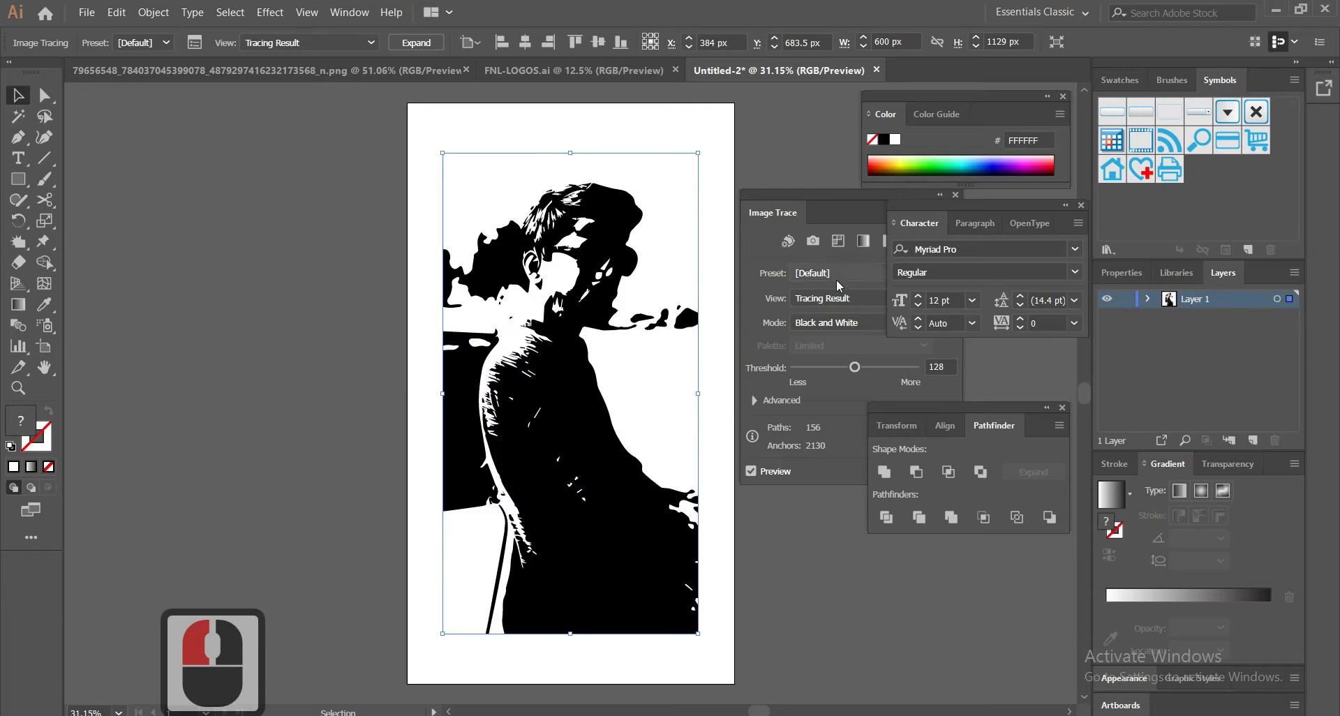
Apply the Low Fidelity Photo tracing preset to the image
left_click(822, 194)
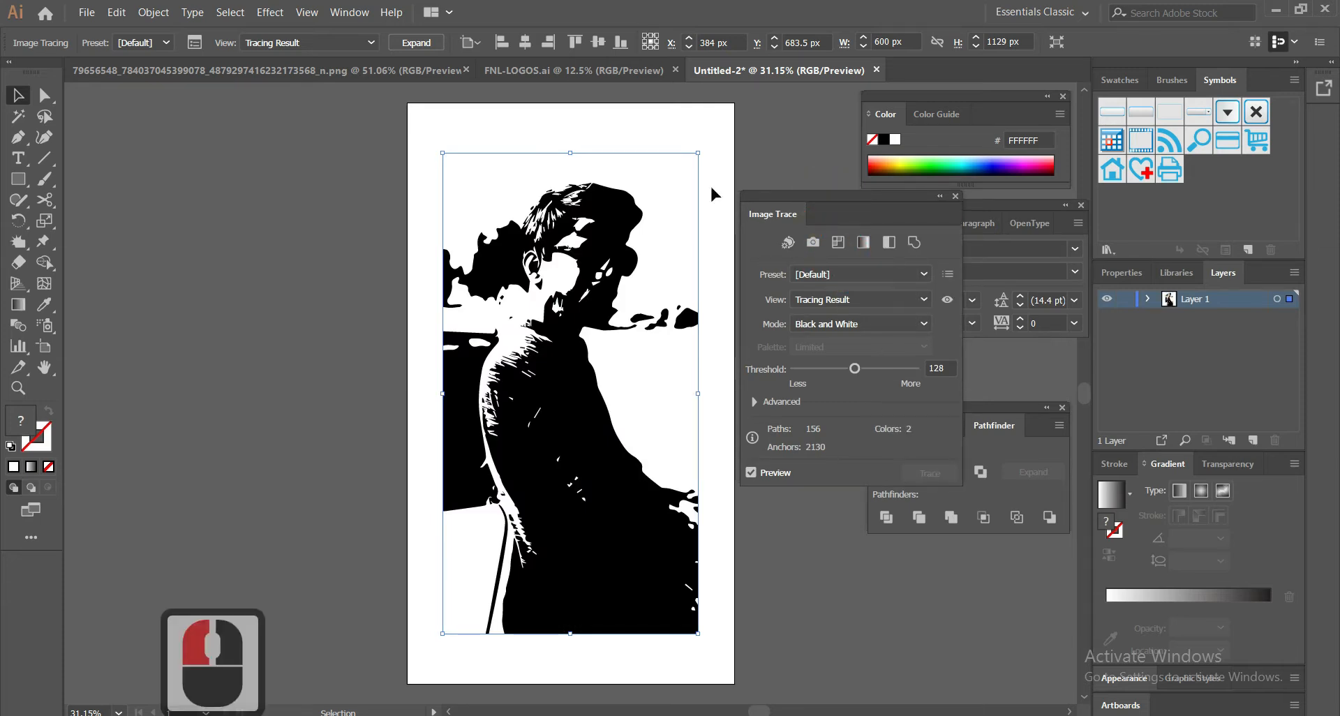
left_click(194, 43)
left_click(857, 273)
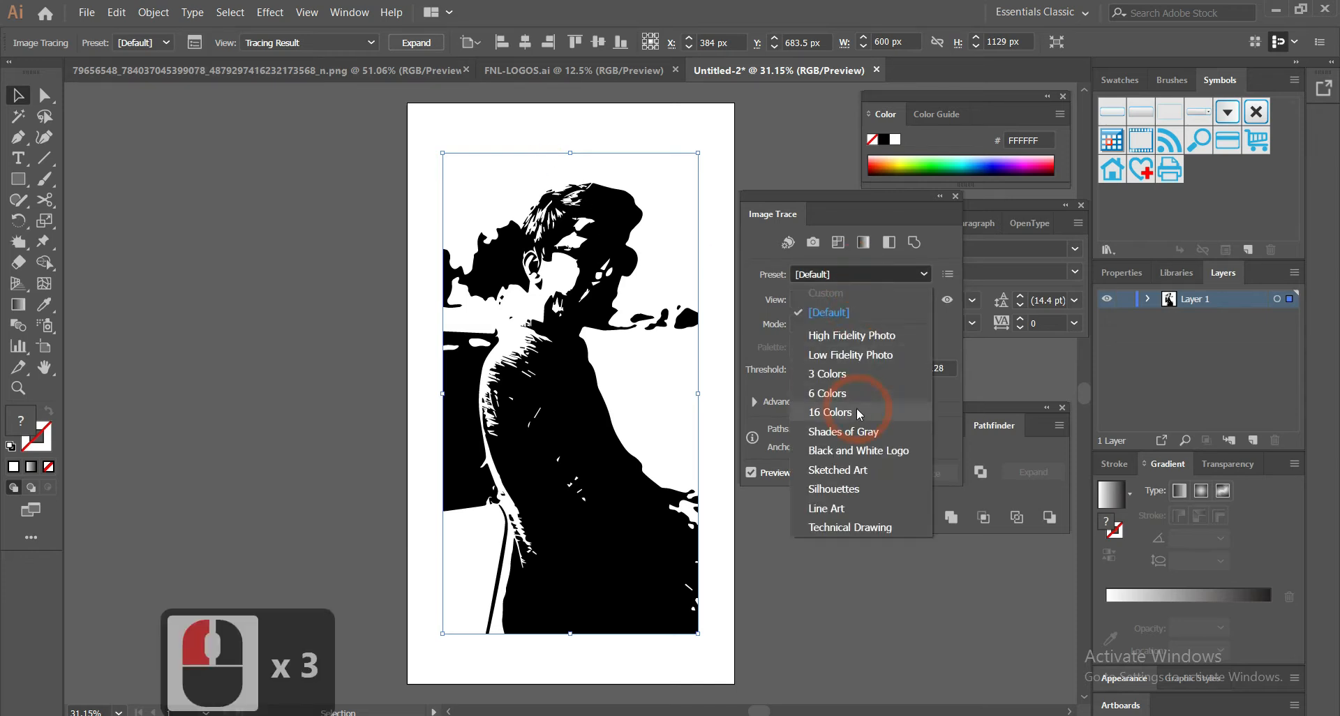
left_click(842, 356)
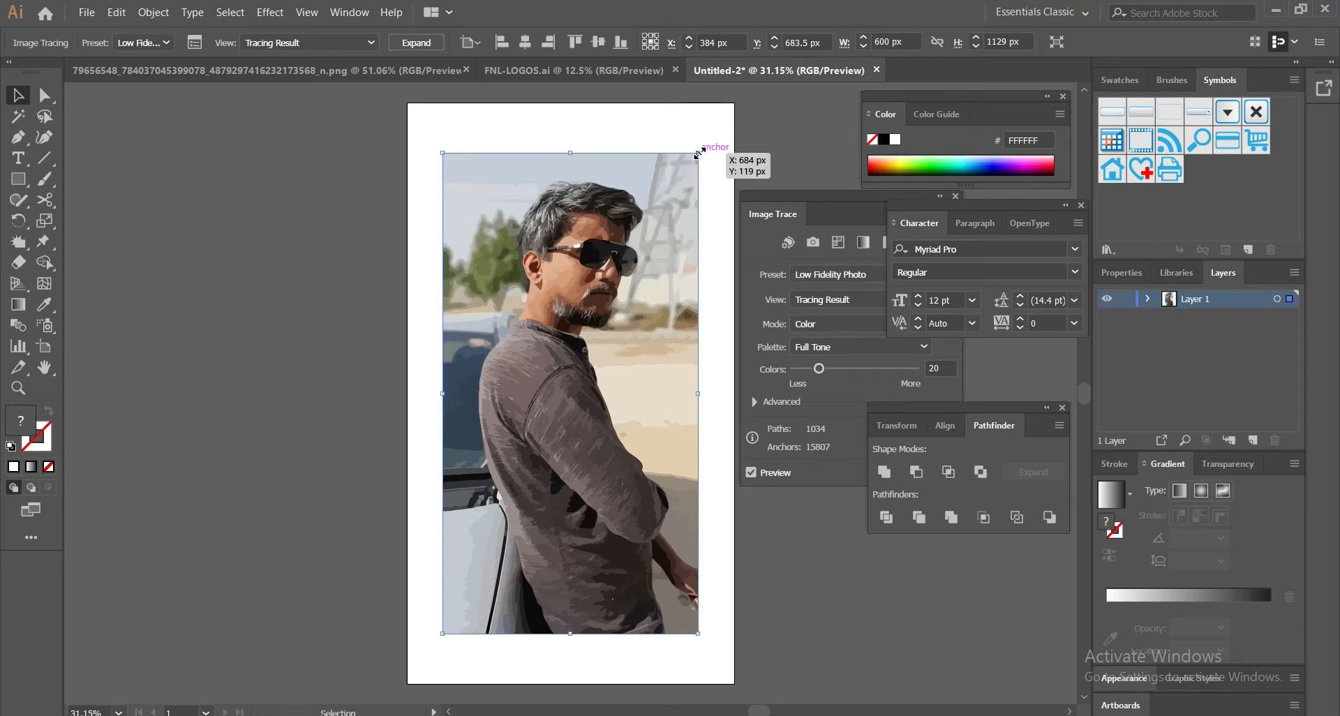
Scale the traced photo proportionally to about 780 × 1467 px and shift it down slightly so it covers the artboard
left_click_drag(698, 152, 746, 103)
scroll(598, 203, "down", 2)
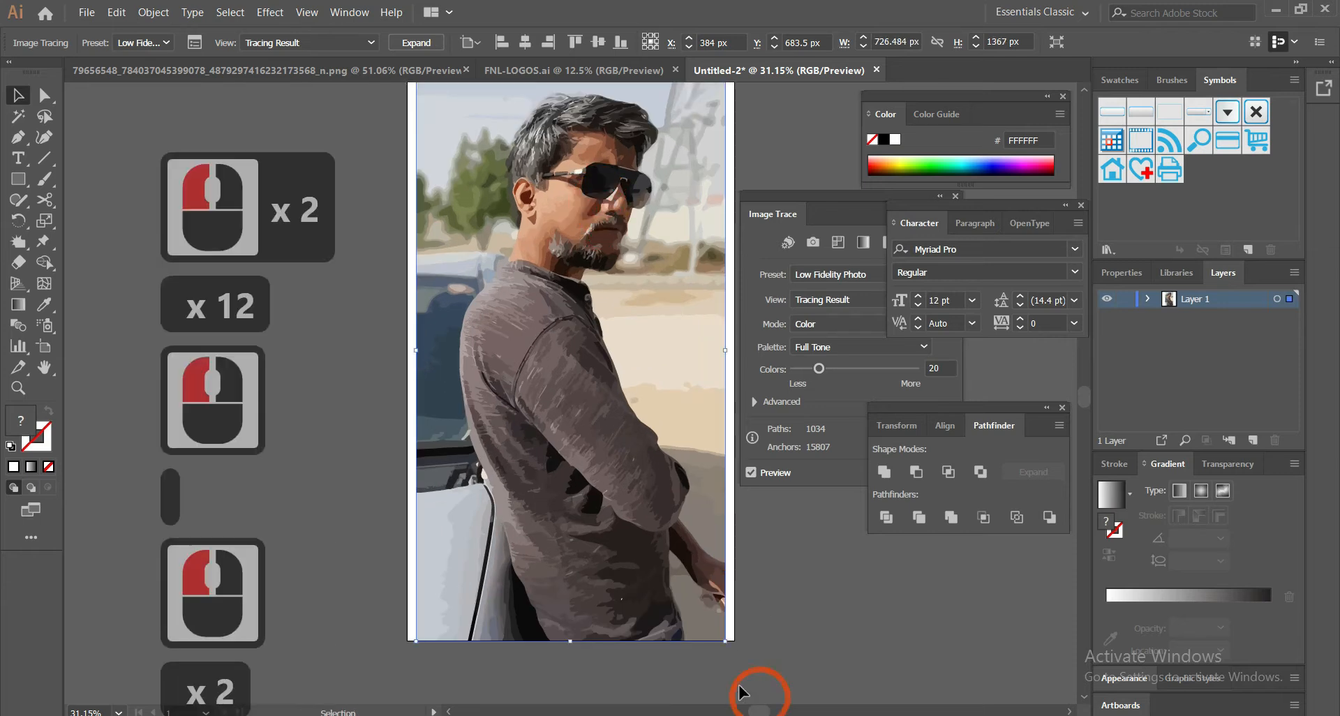
left_click_drag(725, 638, 736, 661)
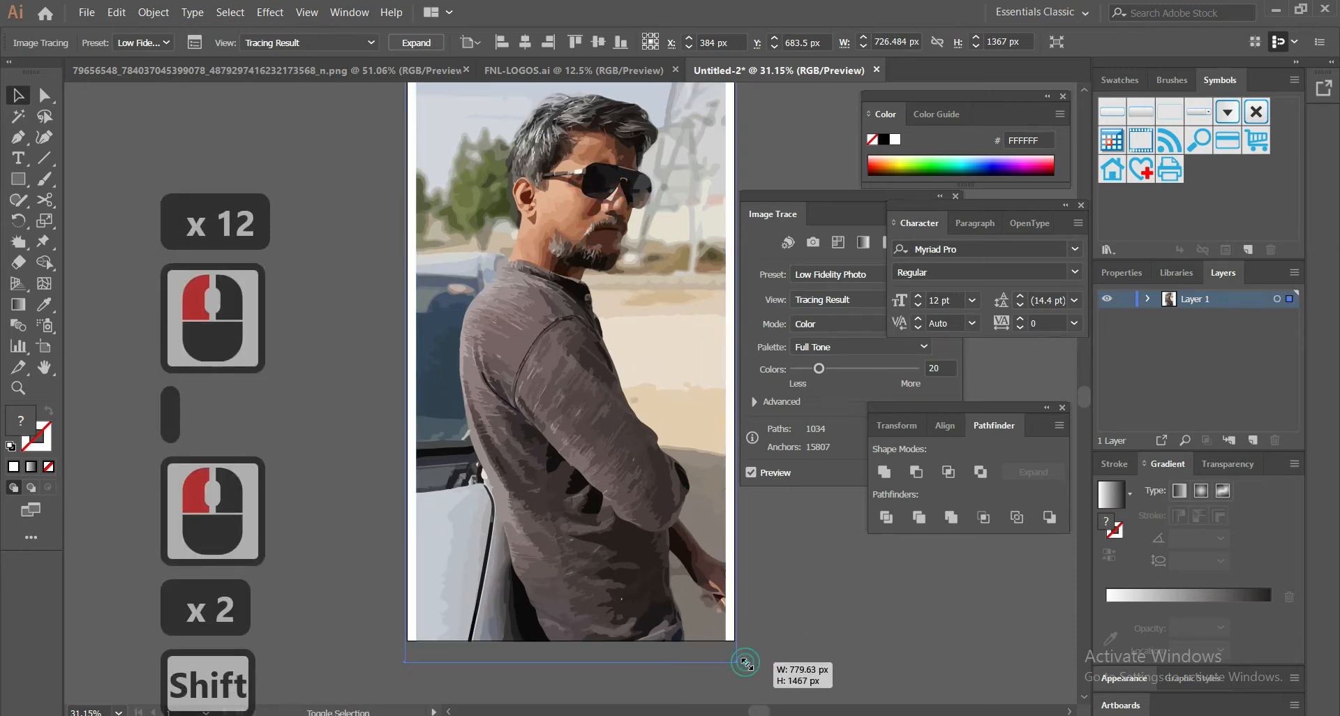
scroll(635, 440, "up", 2)
left_click_drag(633, 357, 635, 370)
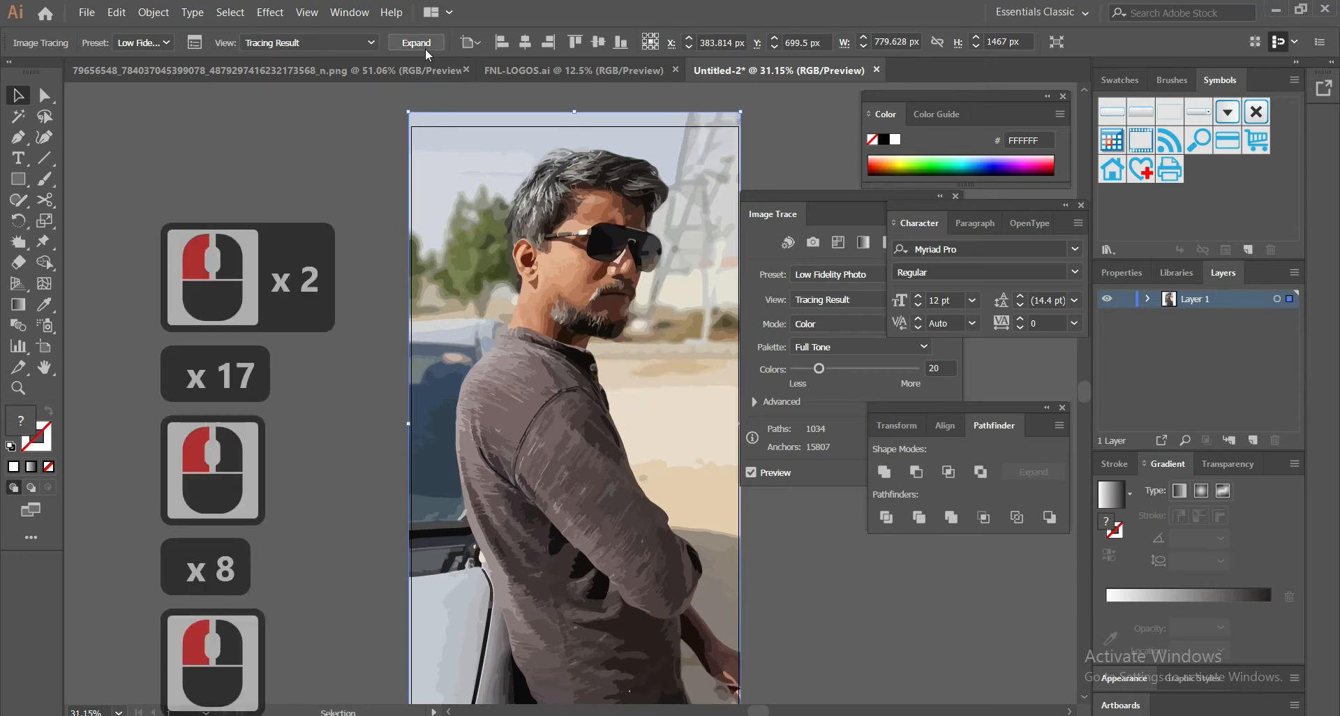
Try the 16 Colors tracing preset and return to Low Fidelity Photo
left_click(851, 274)
left_click(849, 410)
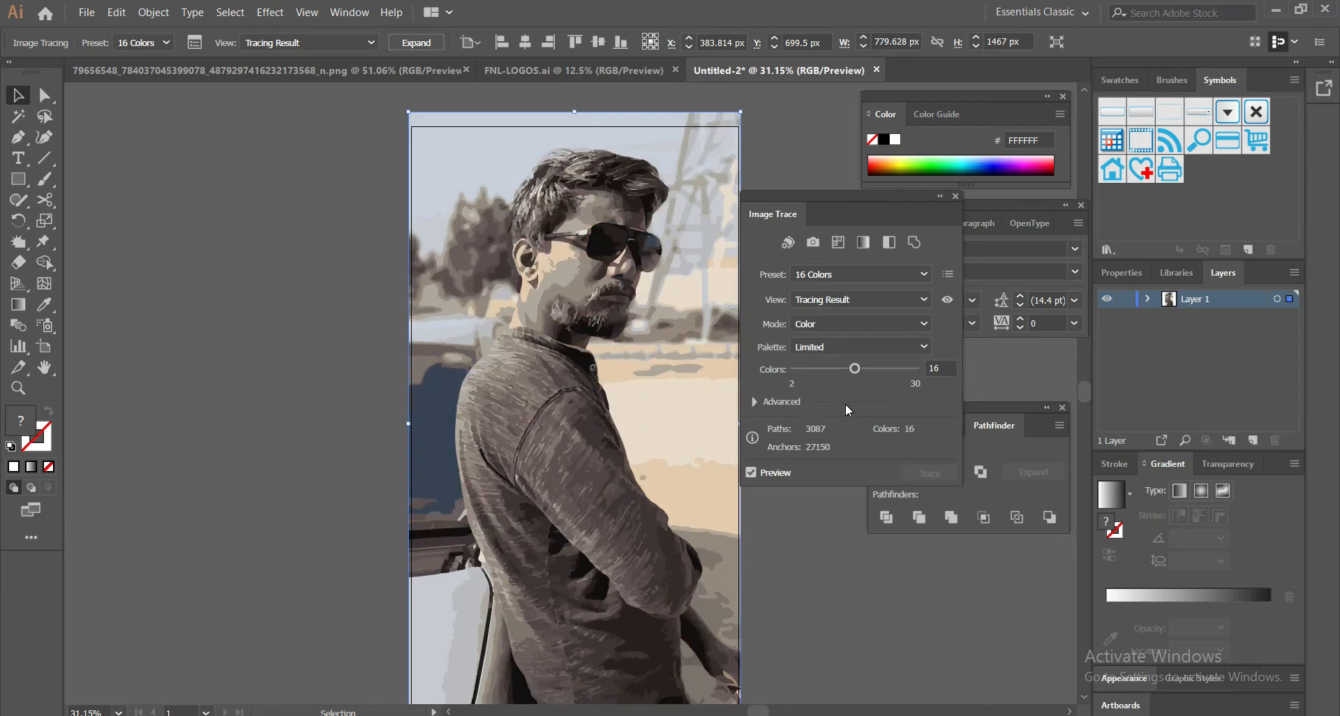
left_click(890, 274)
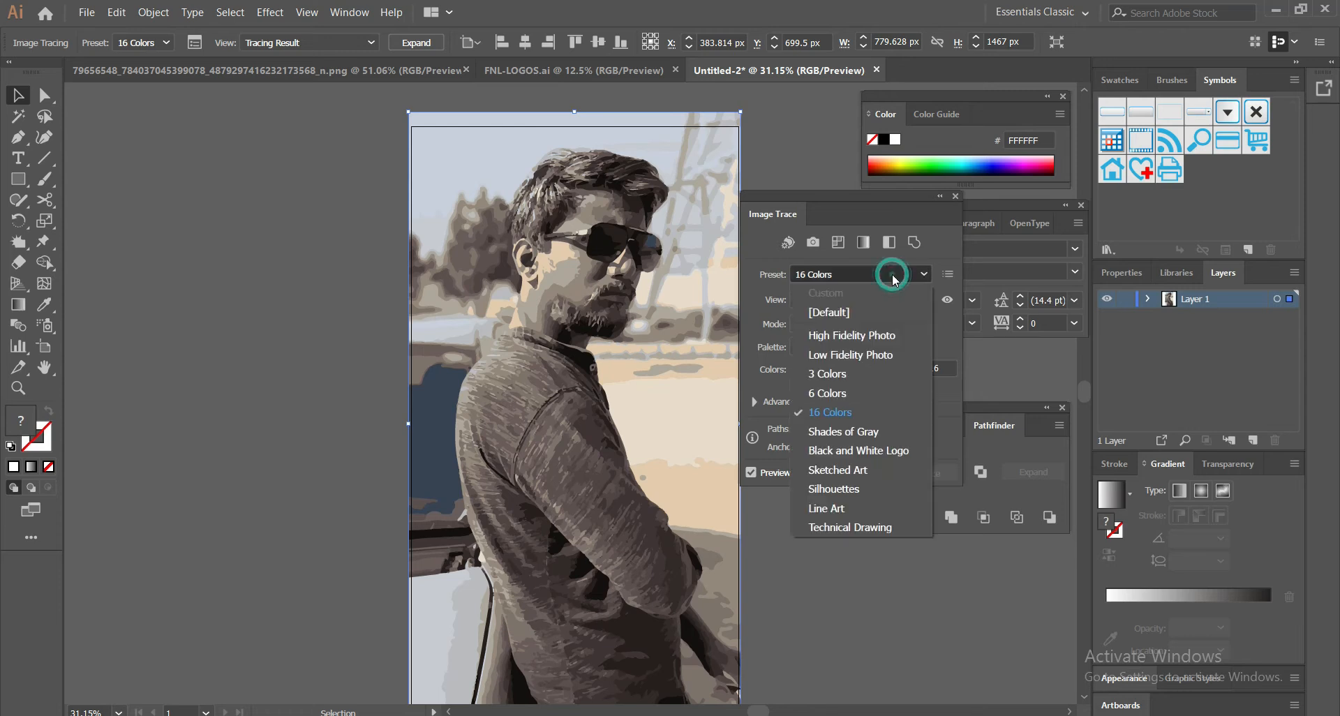
left_click(885, 354)
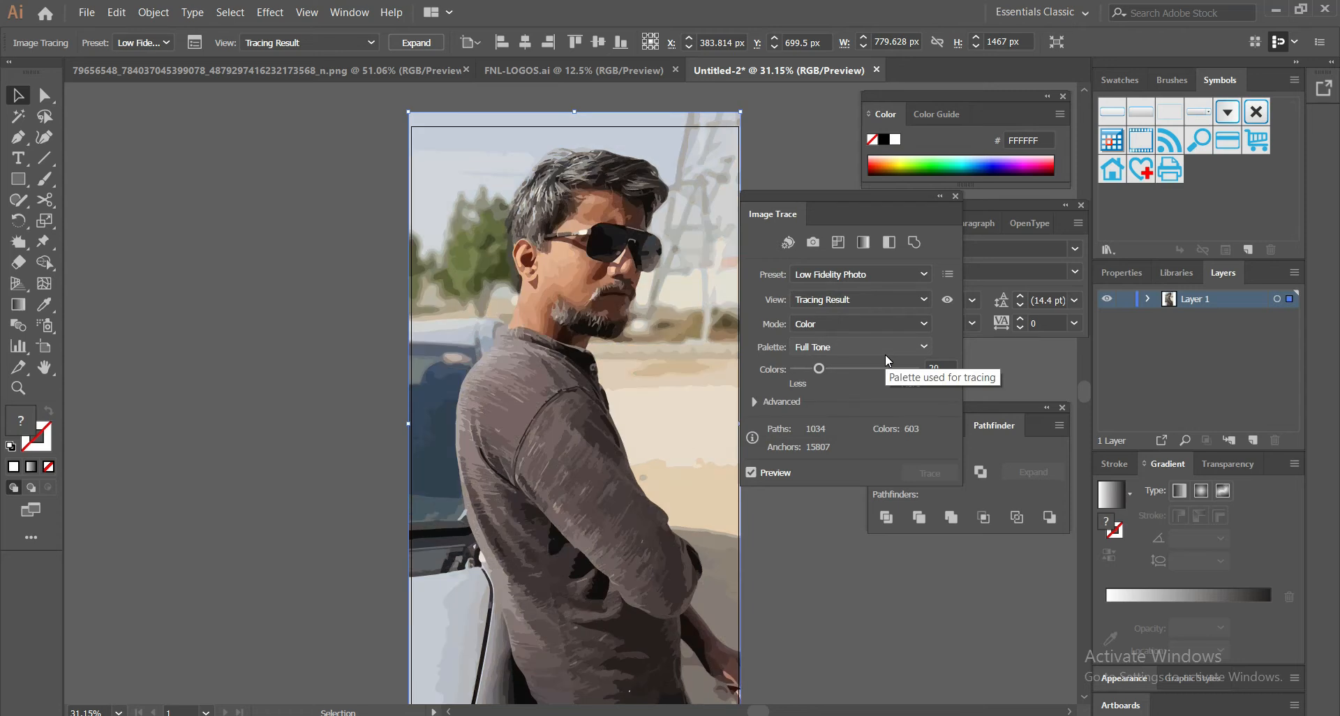
Expand the traced photo into editable vector paths and deselect it
left_click(419, 43)
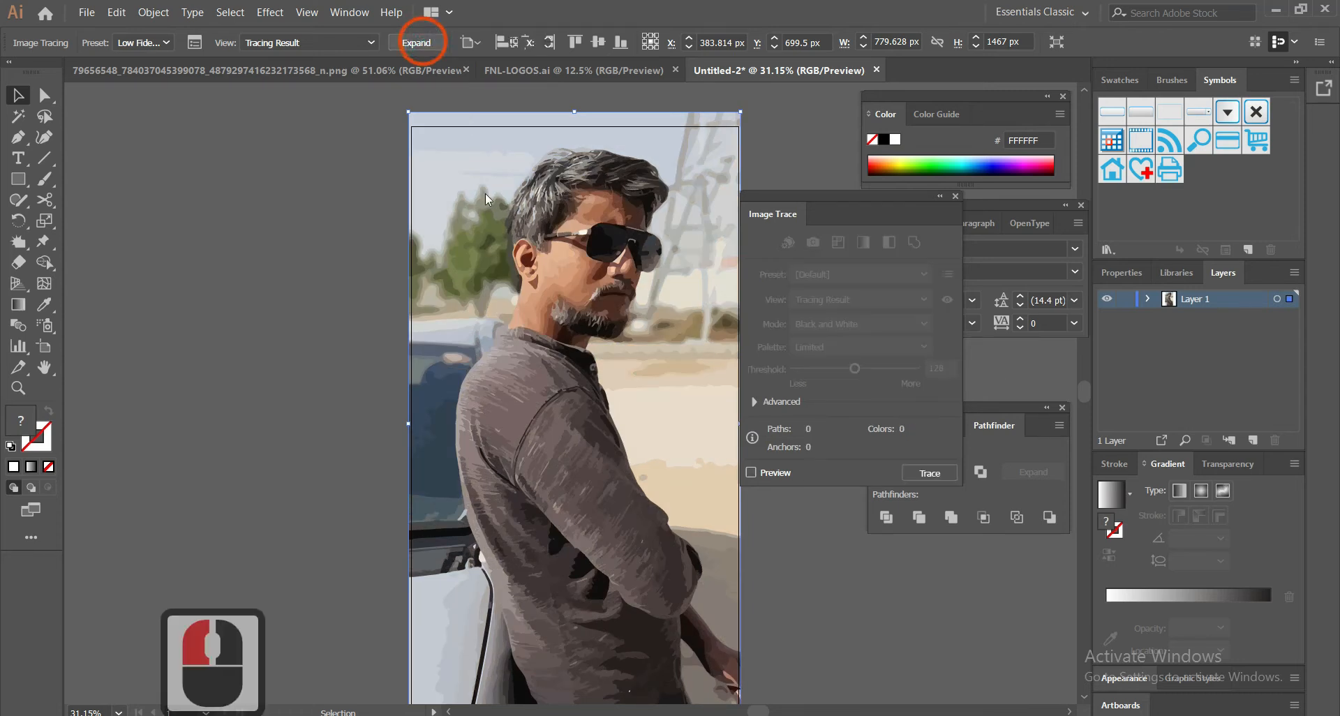
double_click(261, 281)
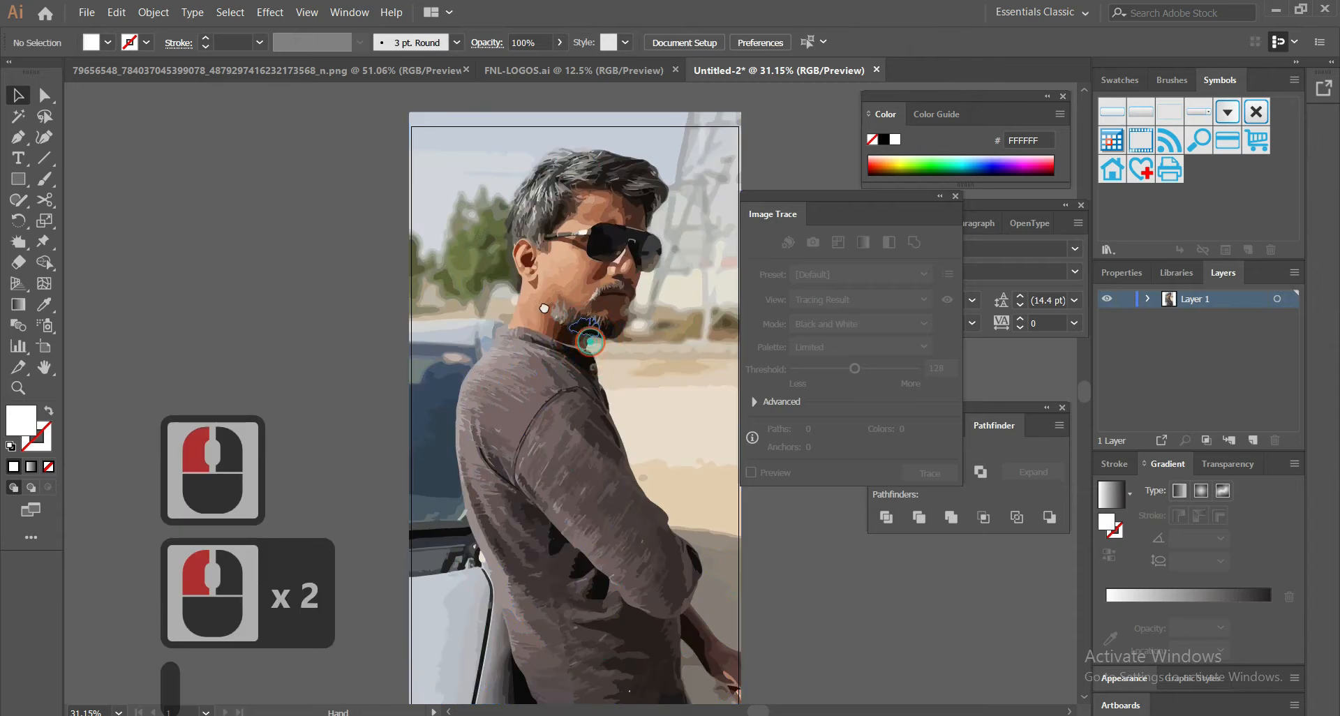
left_click_drag(544, 308, 534, 300)
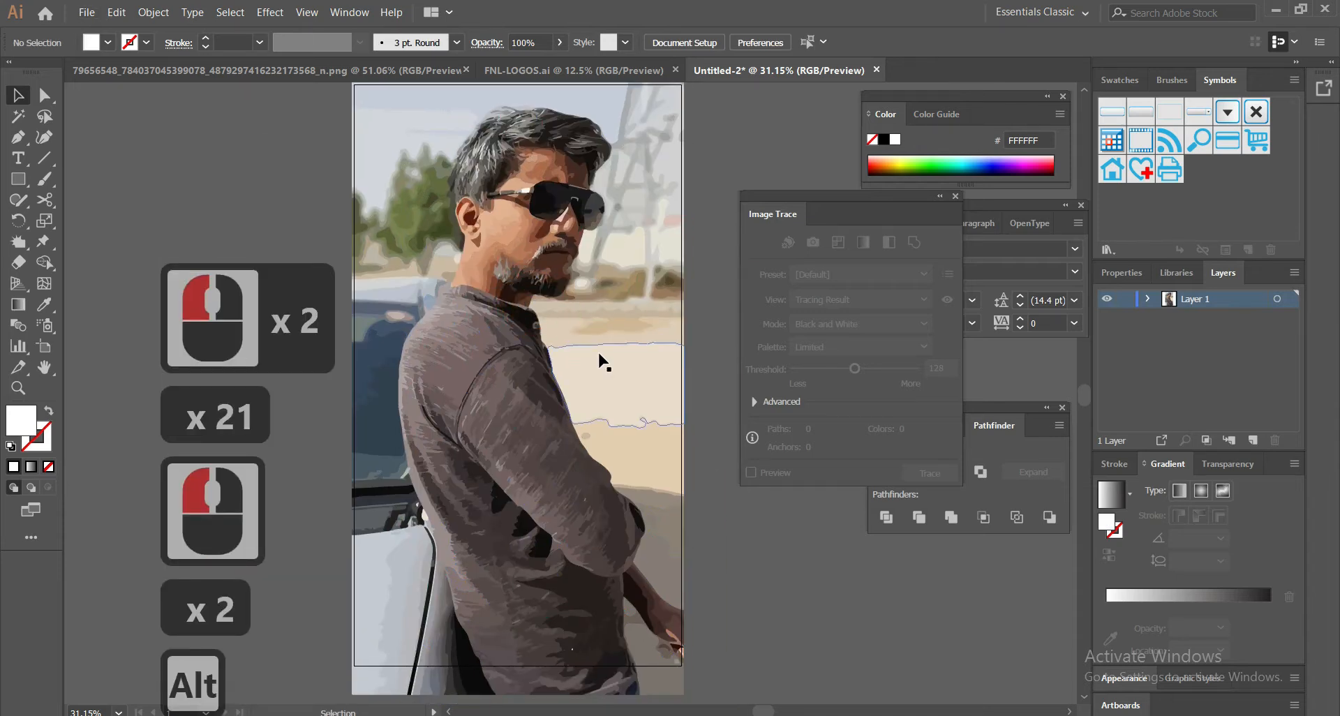
scroll(604, 360, "down", 1, "alt")
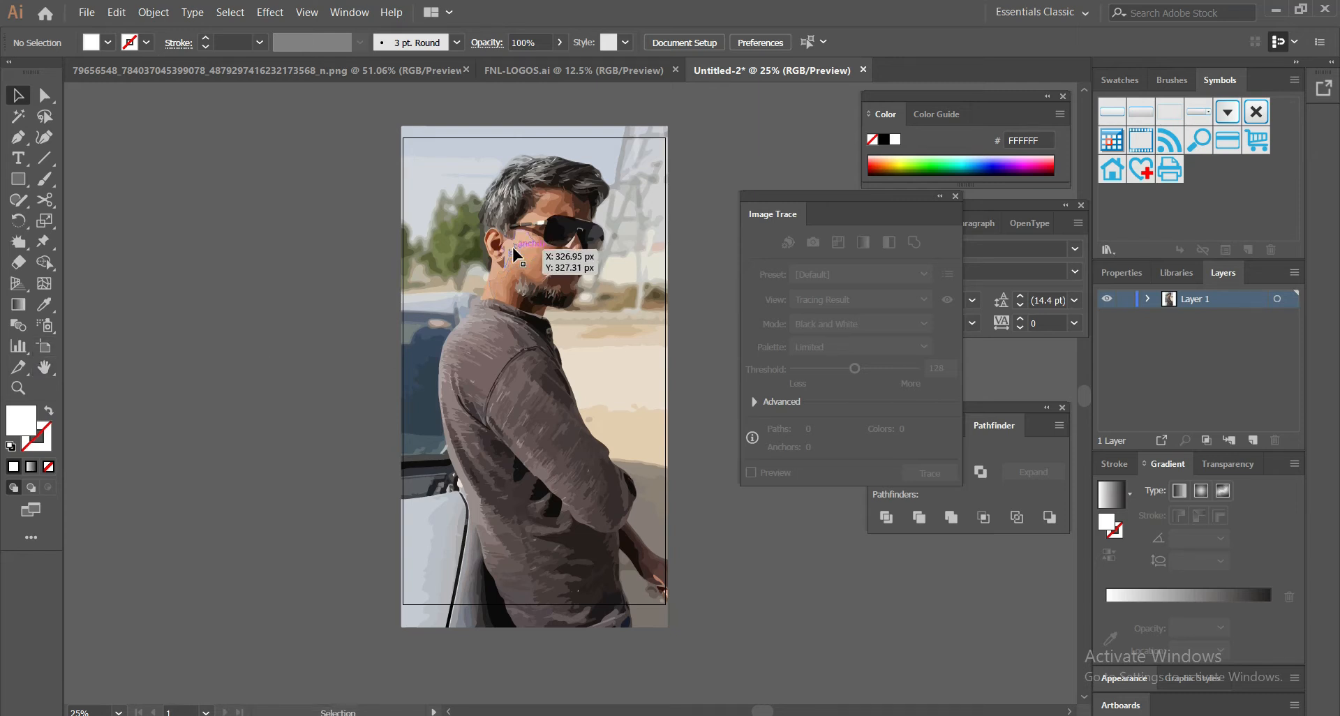
Widen the artboard beyond the photo's right edge to about 1035 px
left_click(508, 244)
left_click(43, 347)
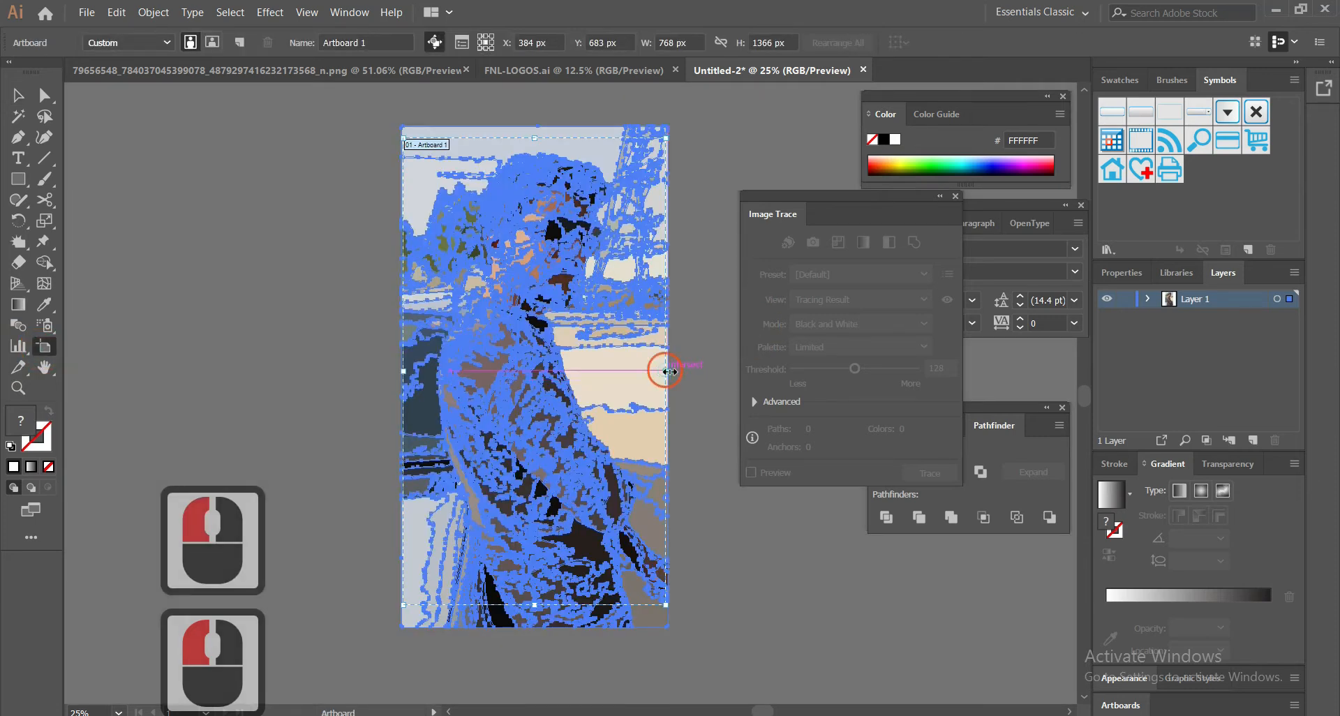
left_click_drag(668, 371, 756, 369)
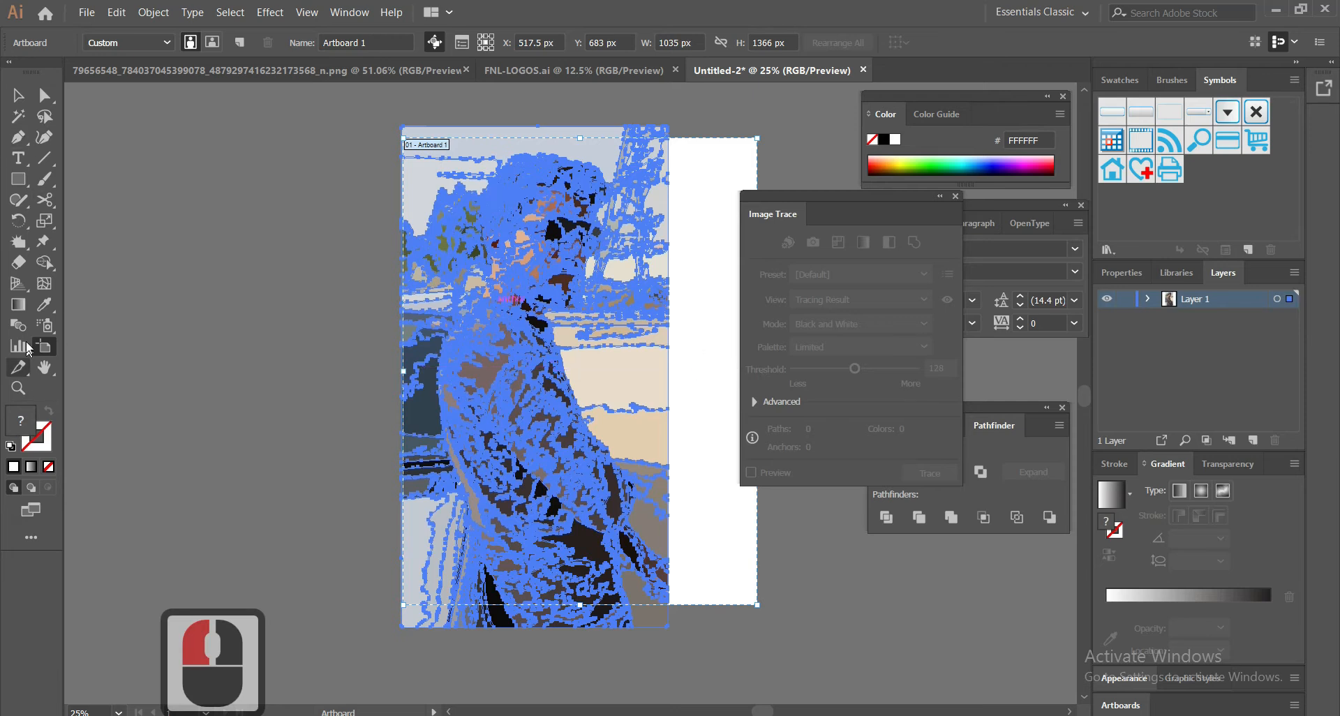
Draw a rectangle about 1035 × 1365 px over the whole artboard and send it behind the photo
left_click(18, 179)
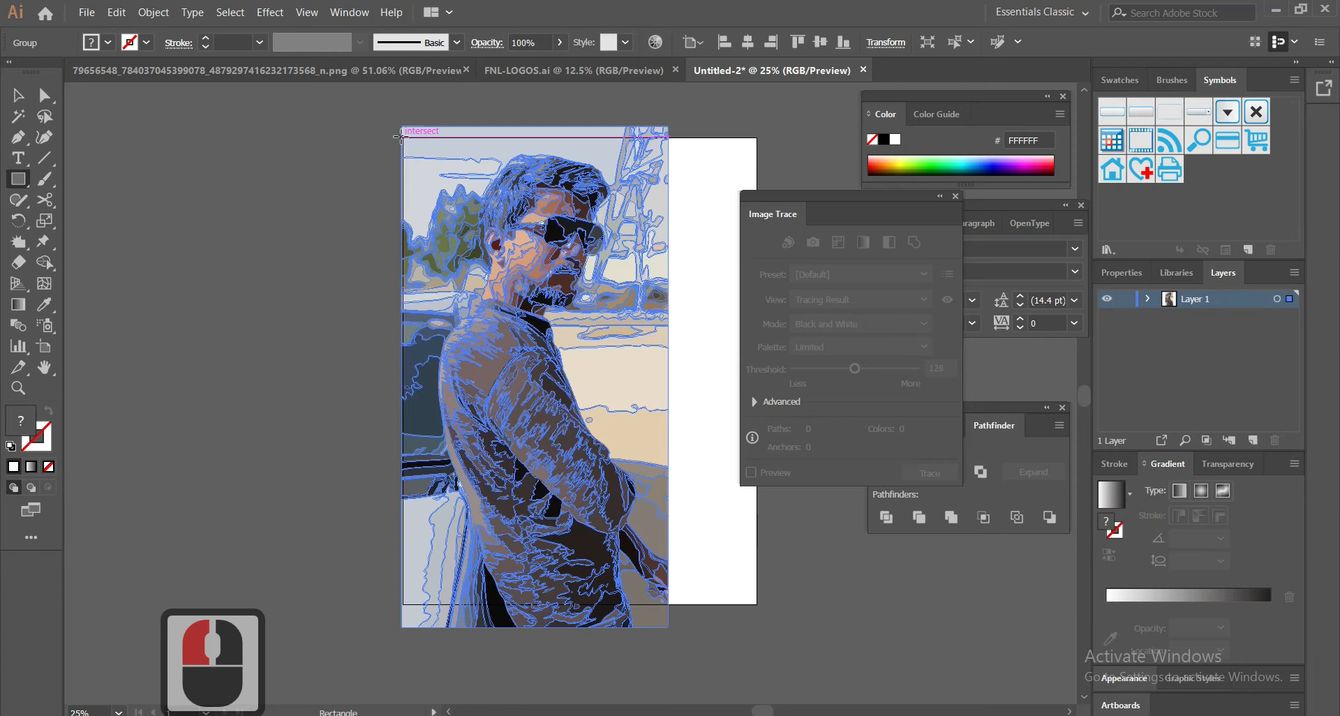
left_click_drag(402, 137, 753, 602)
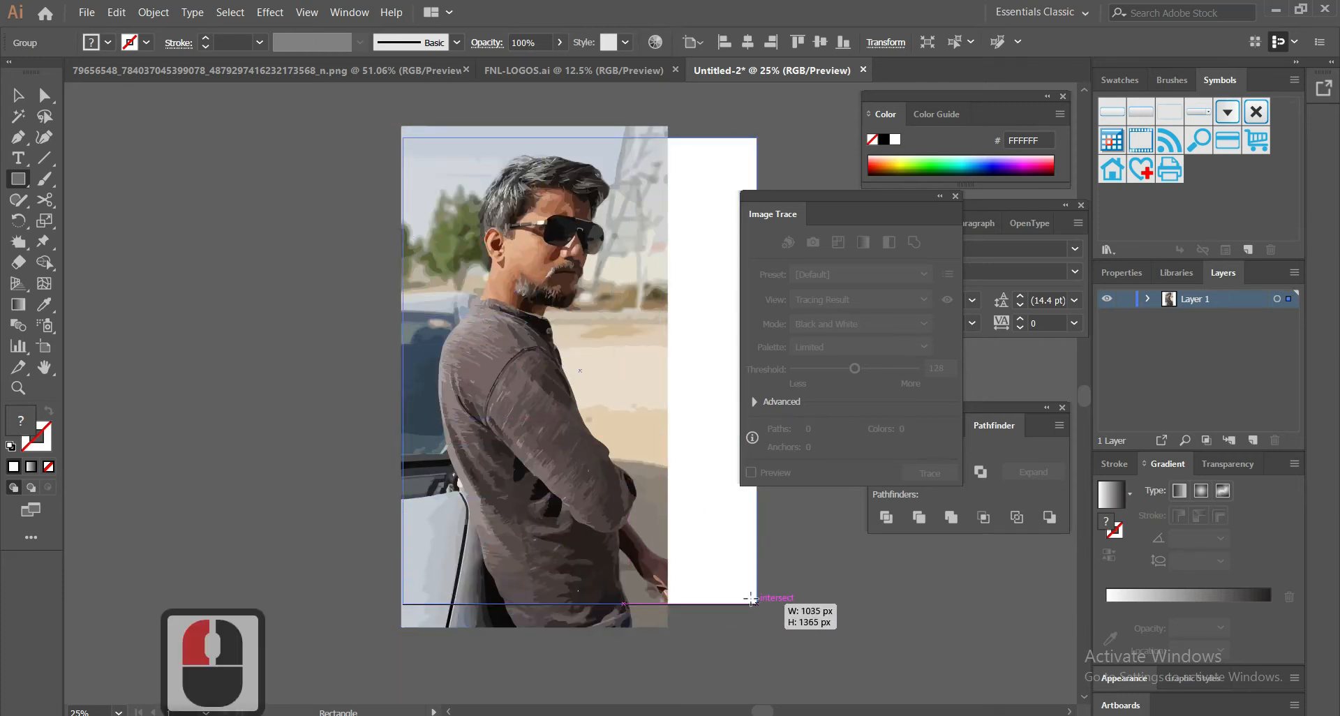
key("ctrl+shift+bracketleft")
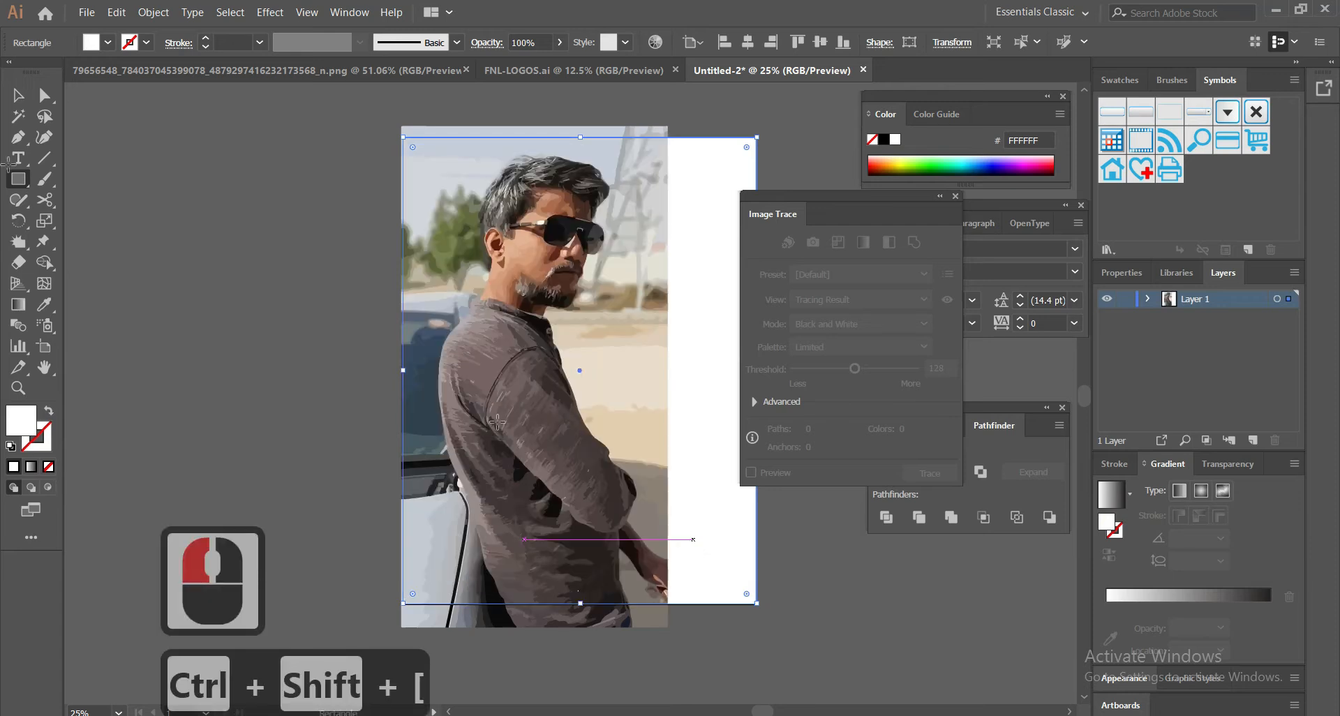
Fill the background rectangle with the sandy beige E5CDB0 sampled from the ground in the photo
left_click(18, 368)
left_click(672, 384)
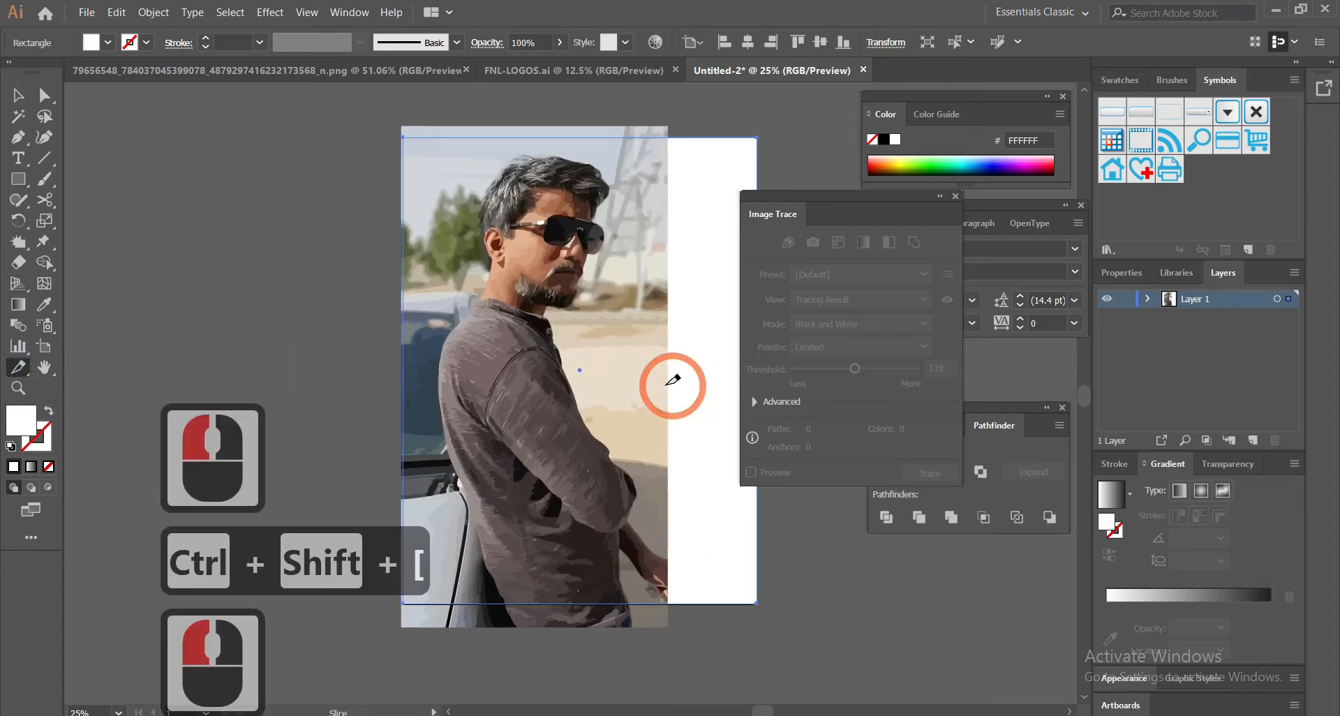
left_click(44, 304)
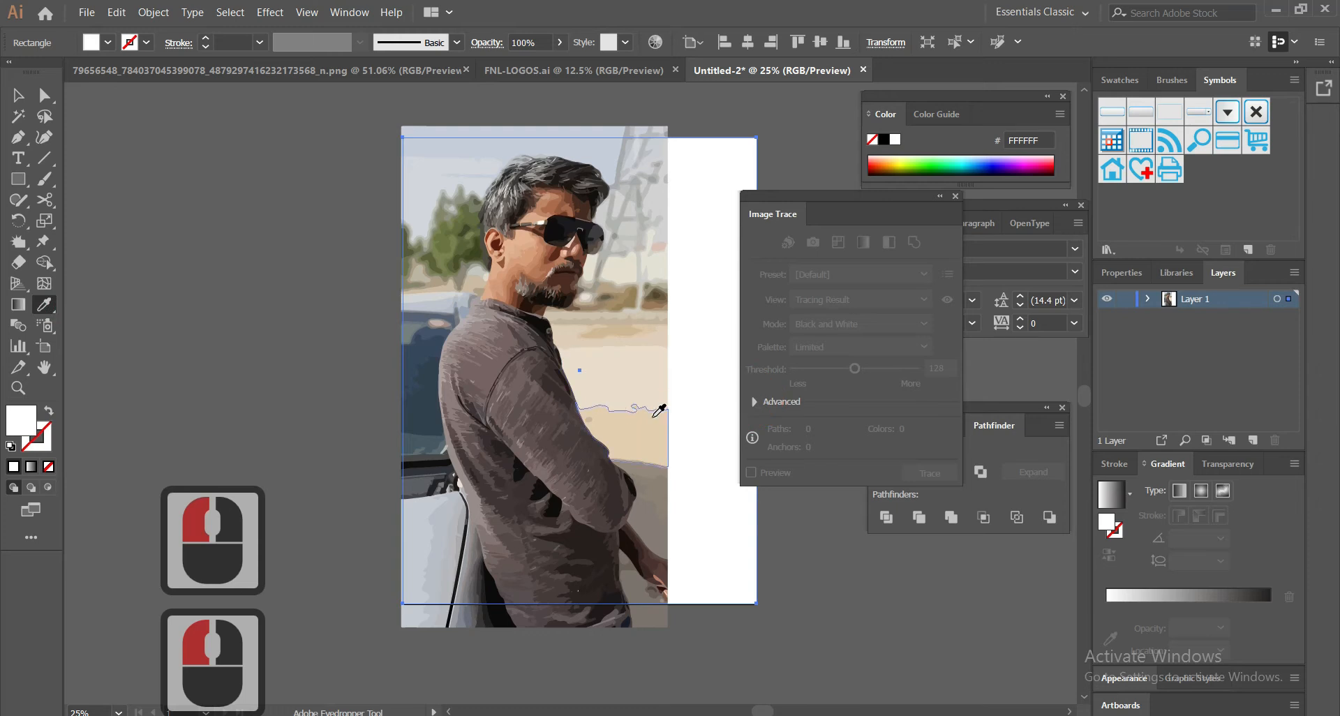
left_click(654, 389)
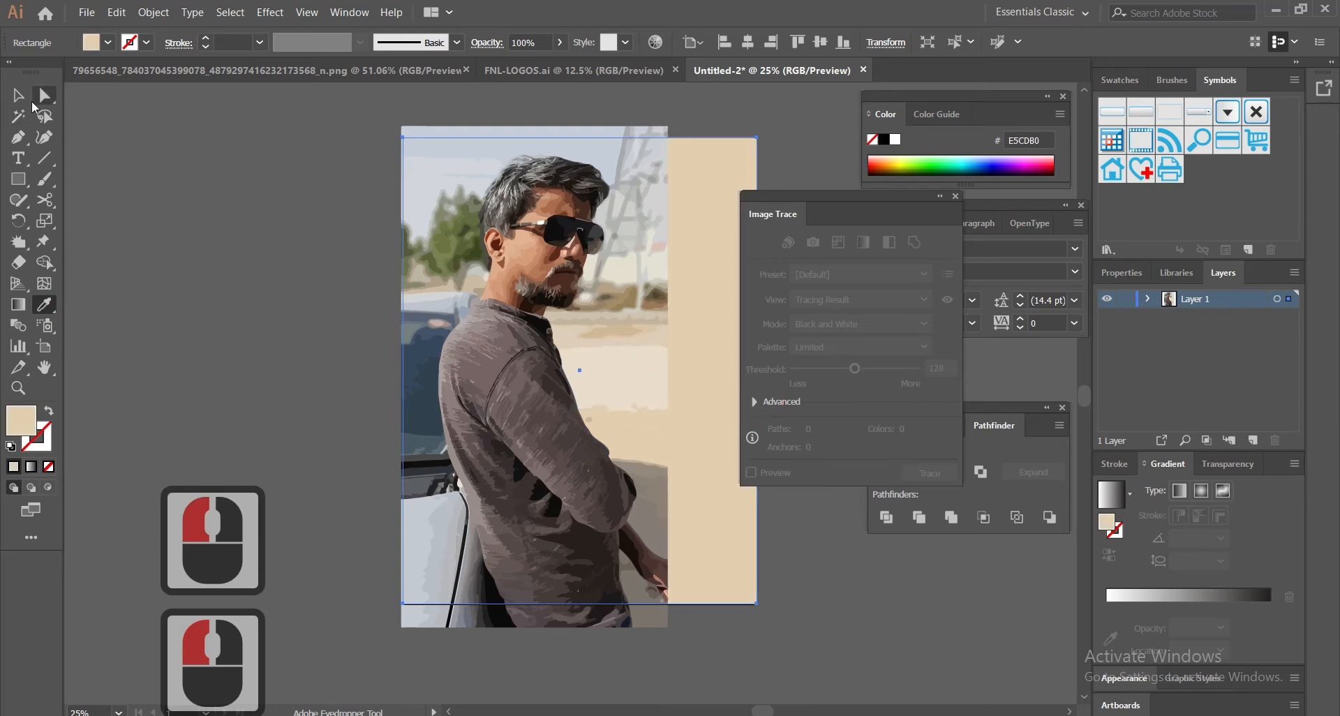
Copy the beige background rectangle, paste it in place and bring the copy in front of the photo
left_click(17, 95)
left_click(712, 482)
key("ctrl+c")
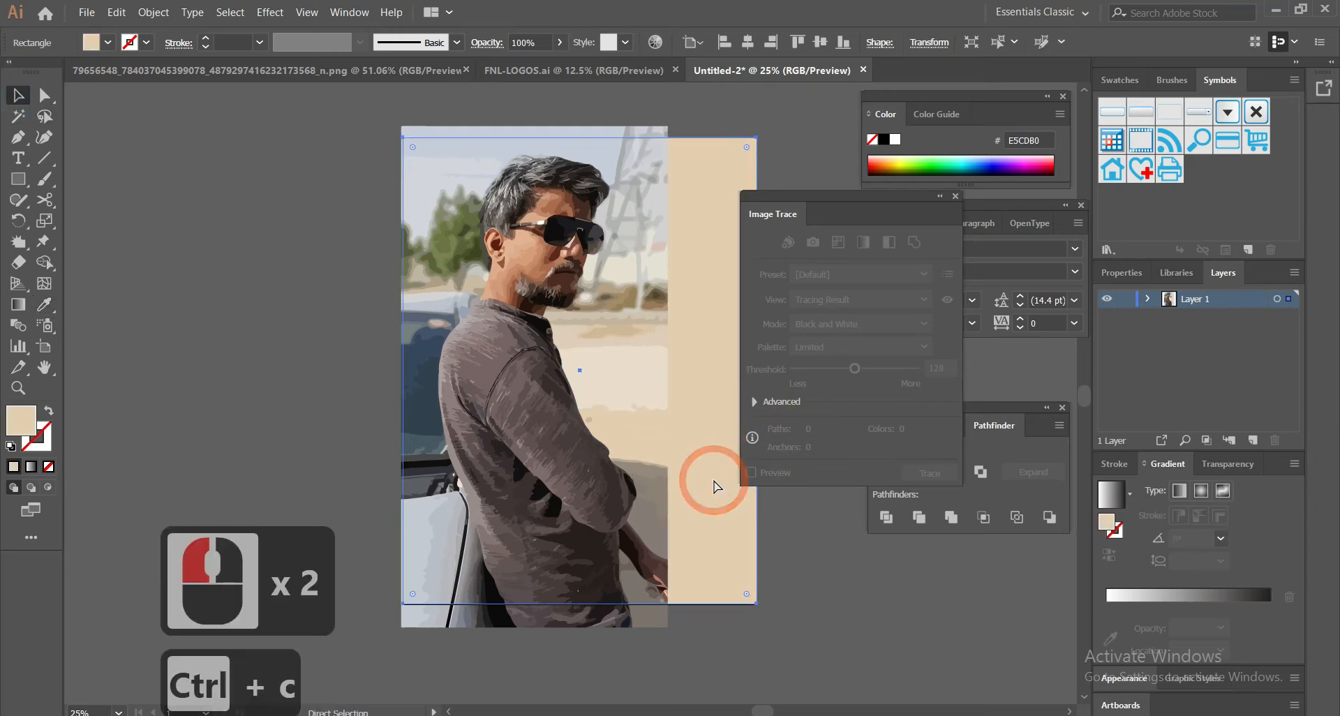
key("ctrl+f")
key("shift")
key("ctrl+shift+bracketright")
Give the front rectangle a linear gradient fill and recolor its dark end stop to tan C69C6D
double_click(819, 525)
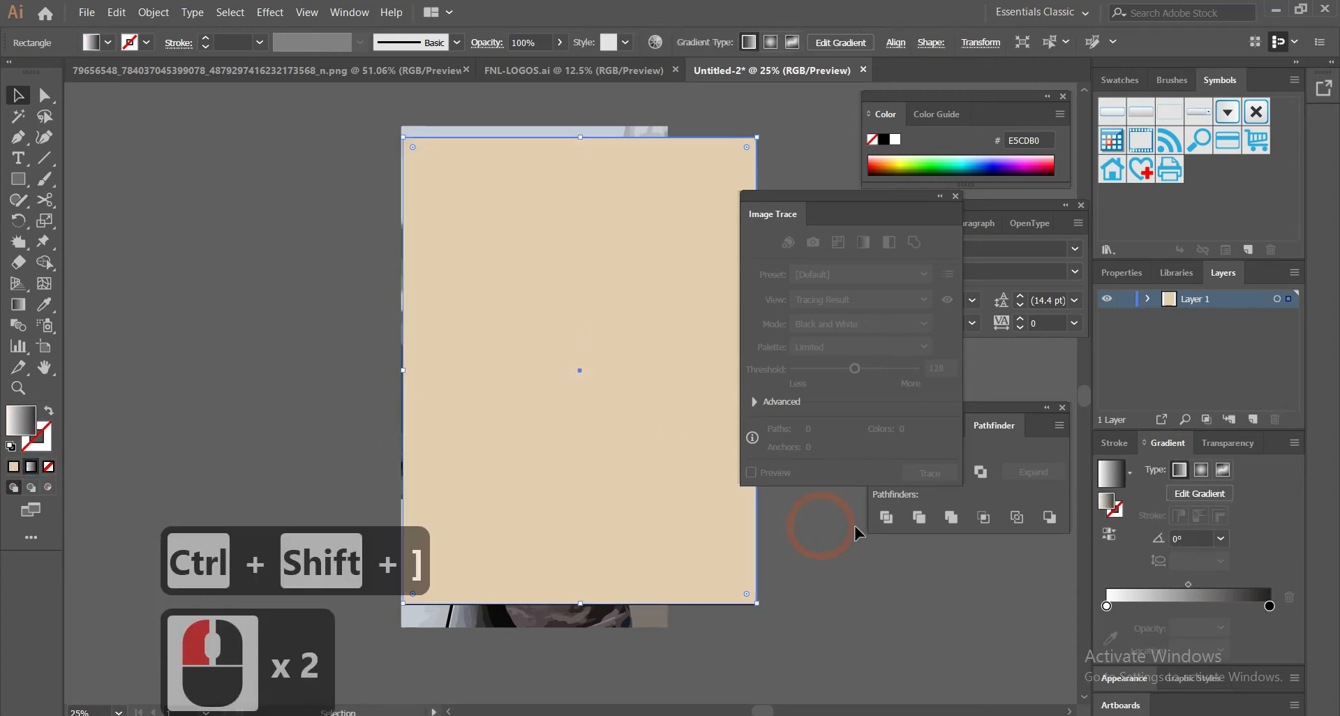
double_click(1269, 606)
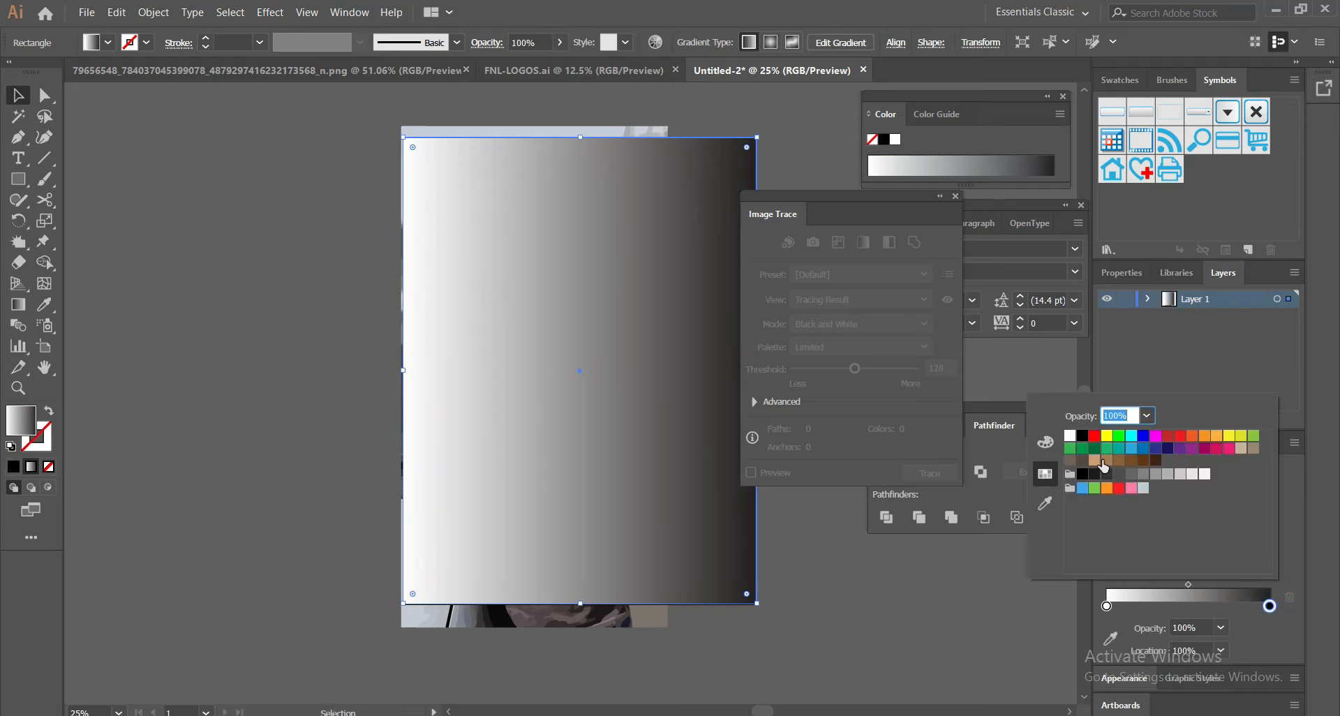
left_click(1093, 461)
left_click(1248, 388)
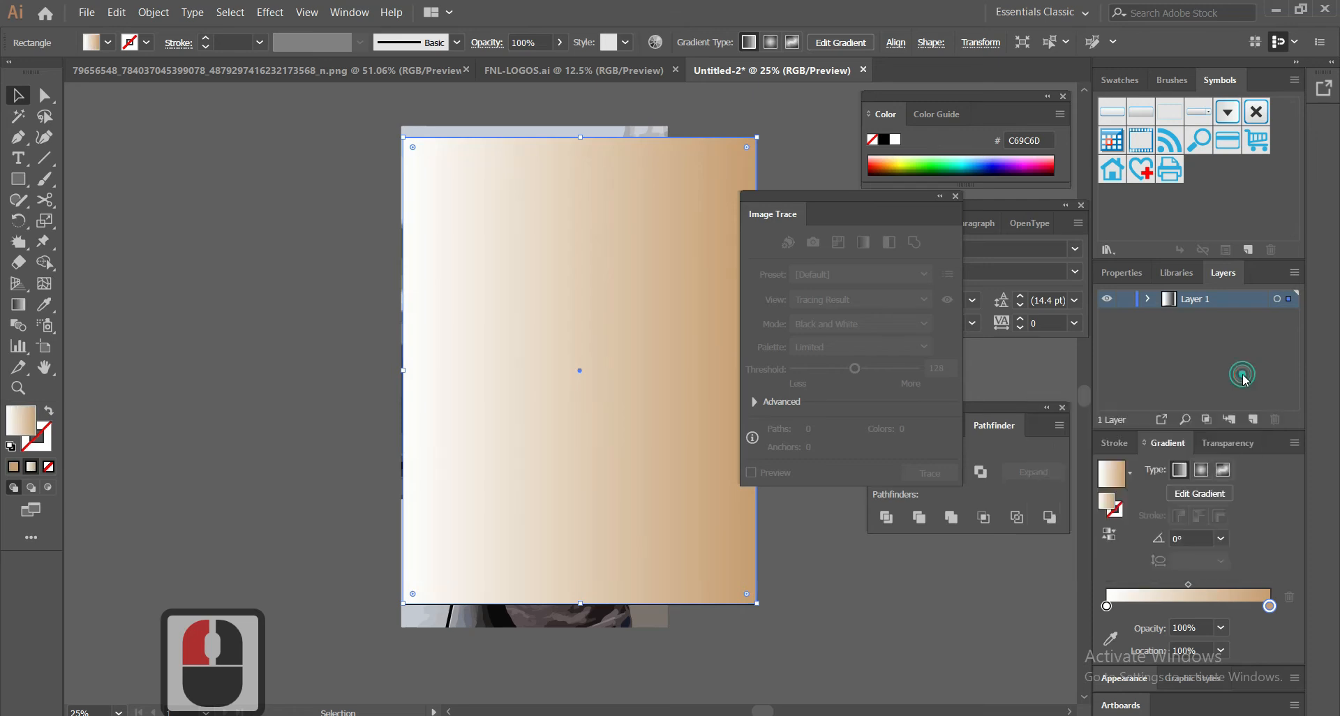
Try making the gradient's tan stop transparent with 0% opacity
left_click(1107, 607)
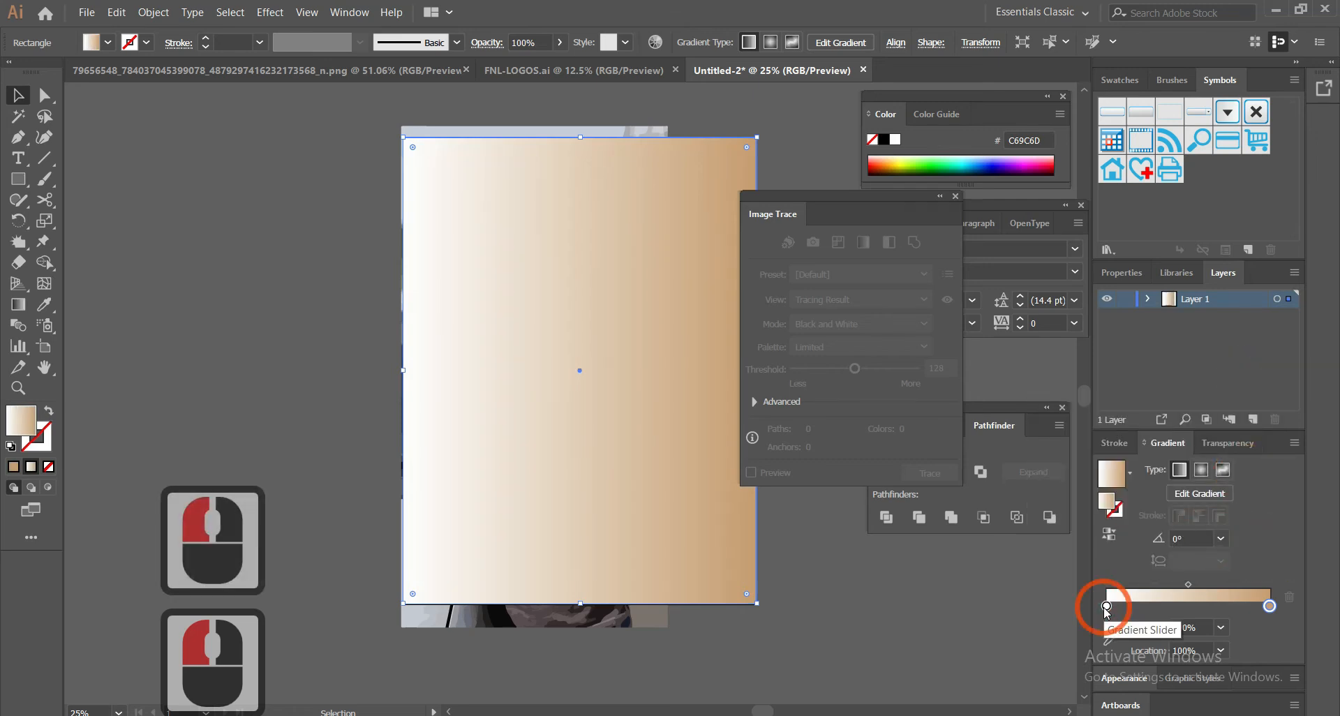
left_click(1221, 628)
left_click(1246, 419)
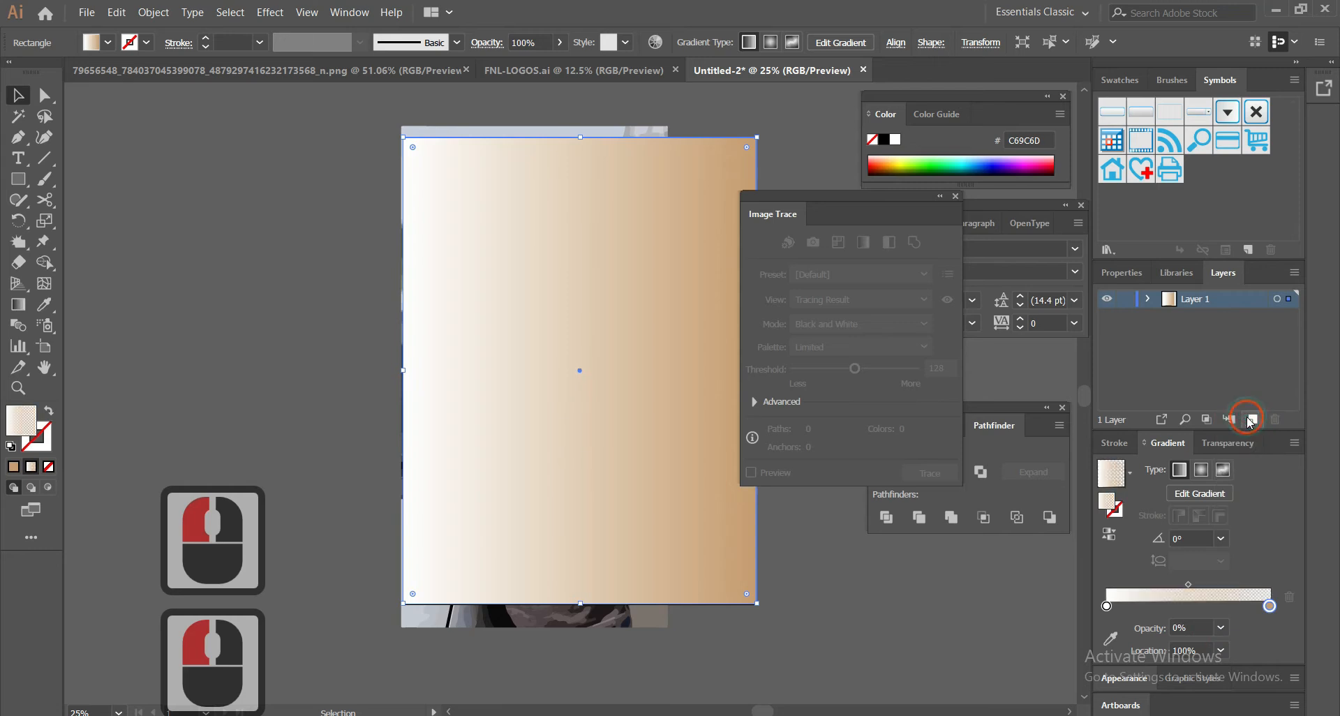
left_click(609, 440)
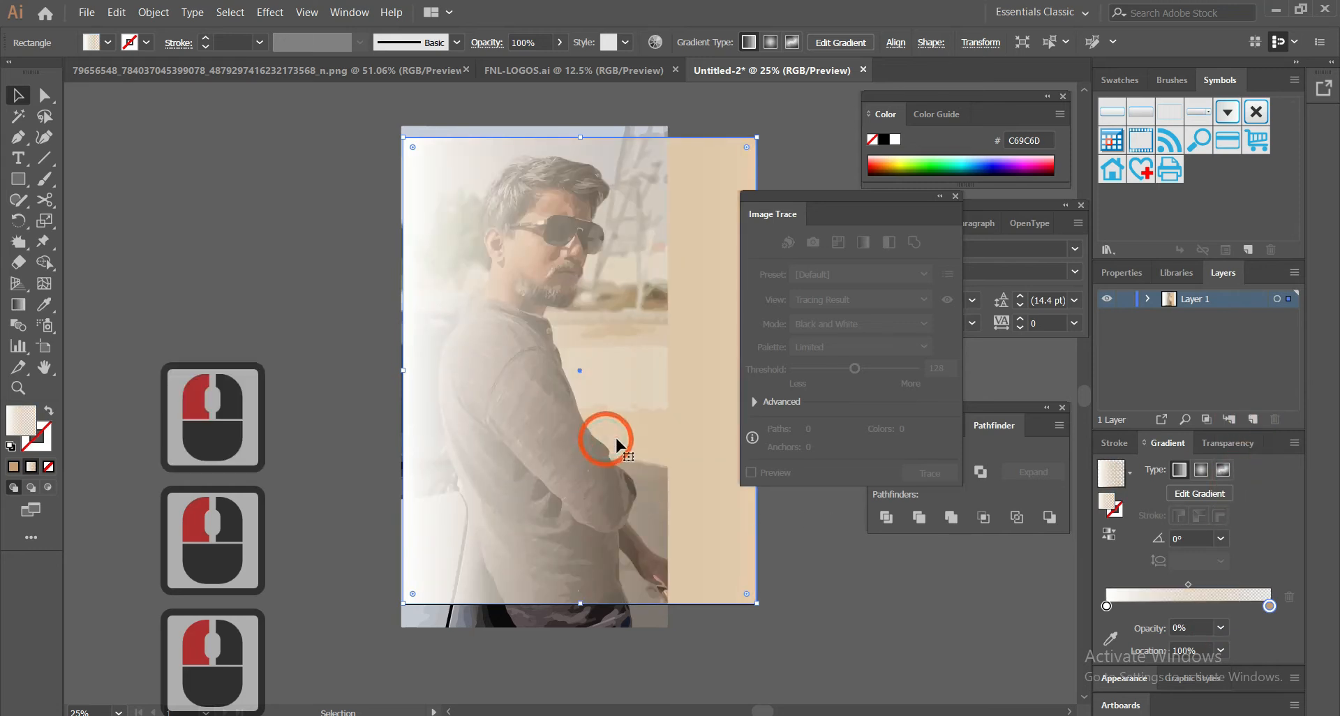
Try shifting the white stop toward the middle with the Gradient tool and move it back to the gradient's start
left_click(19, 304)
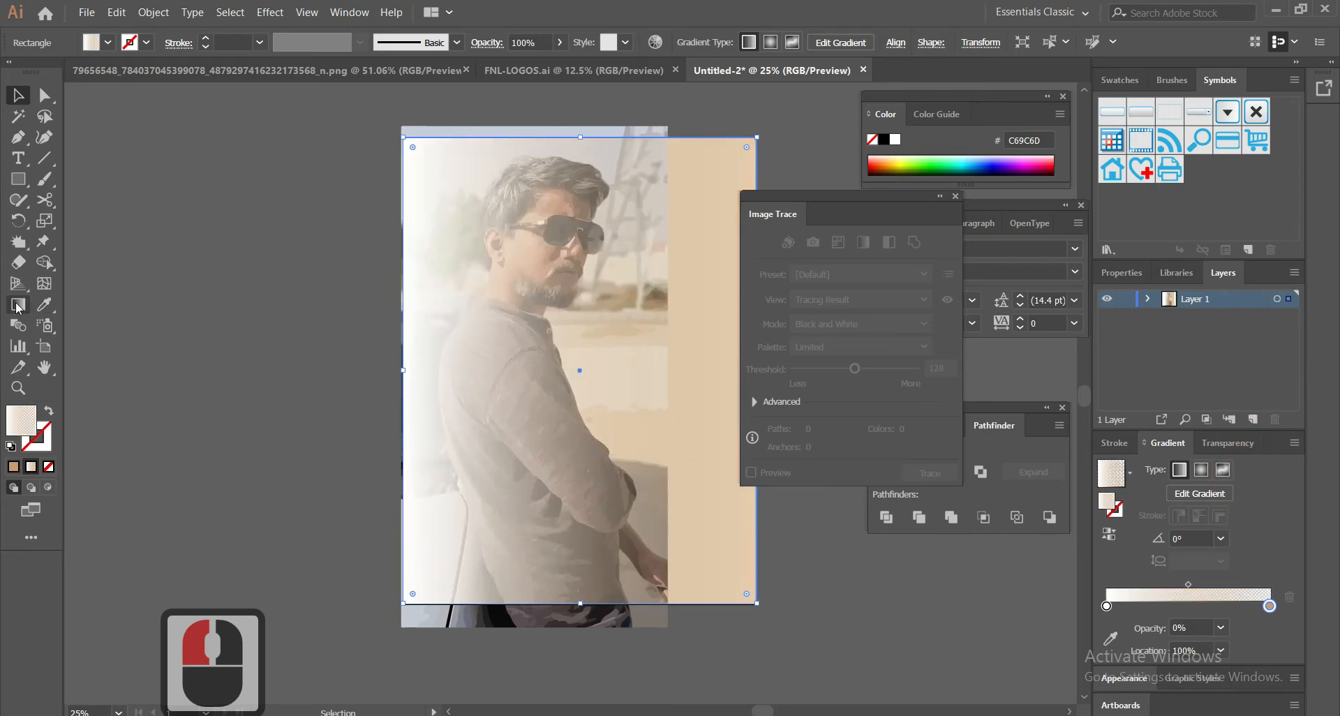
left_click(407, 369)
left_click_drag(464, 375, 575, 373)
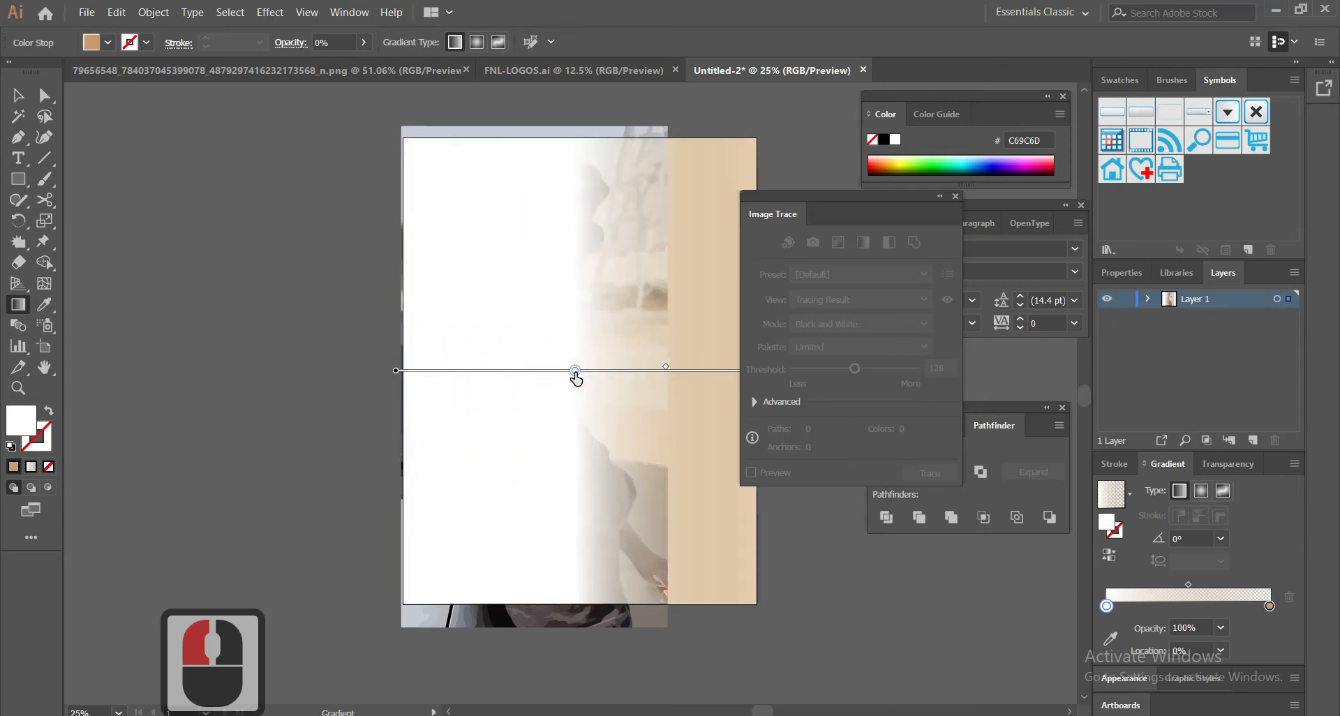
left_click_drag(444, 376, 376, 369)
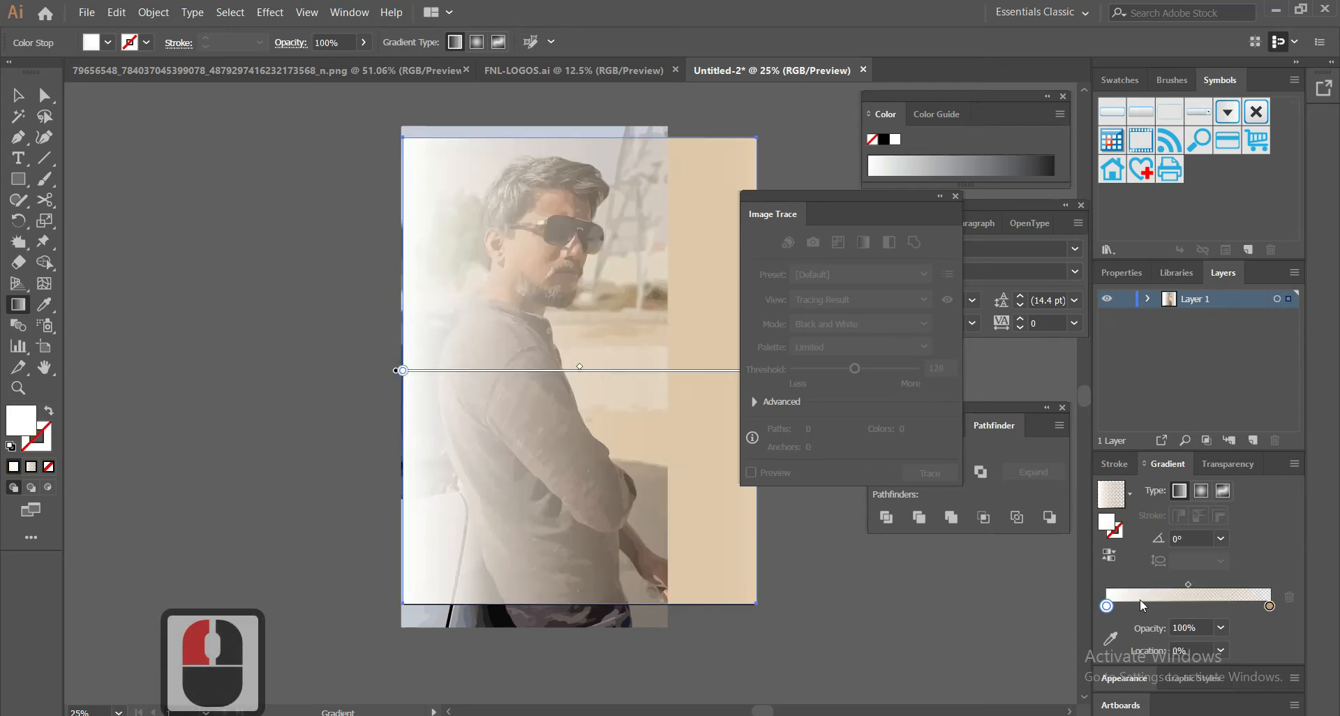
Set the tan gradient stop's opacity to 100% and the white stop's opacity to 0%
left_click(1269, 605)
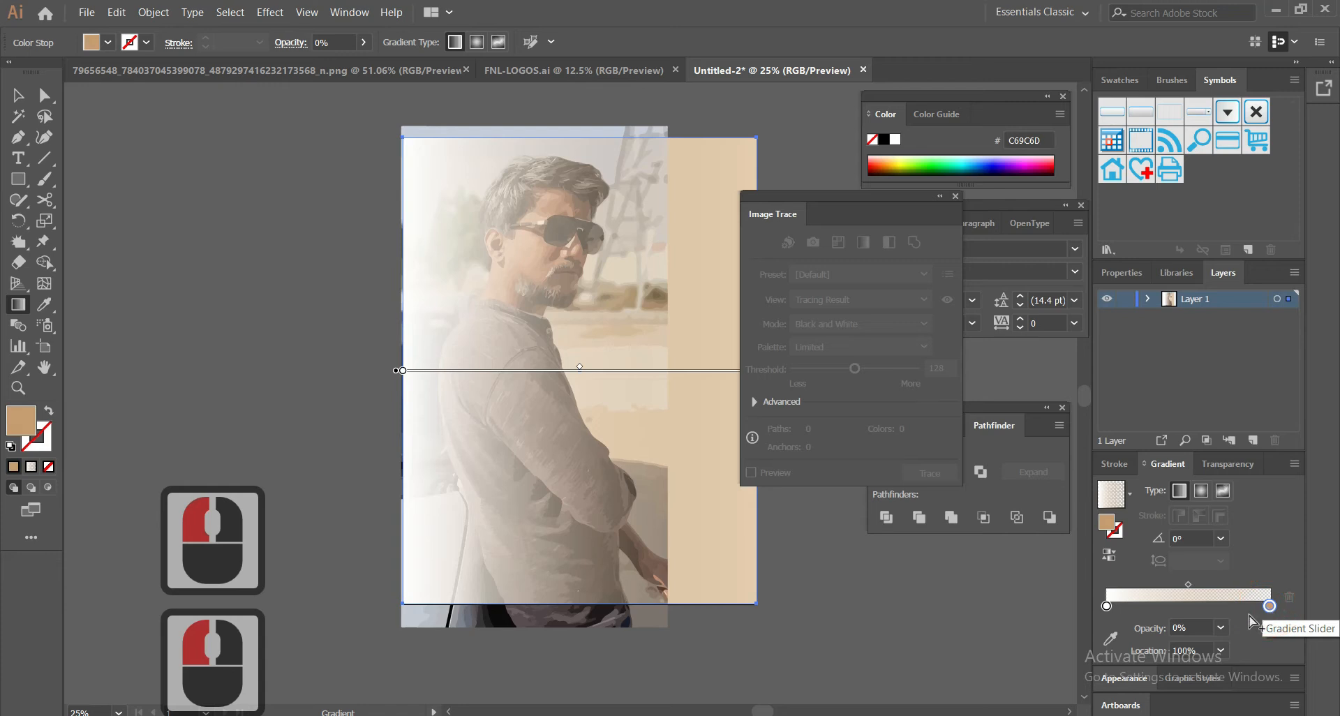
left_click(1219, 629)
left_click(1245, 609)
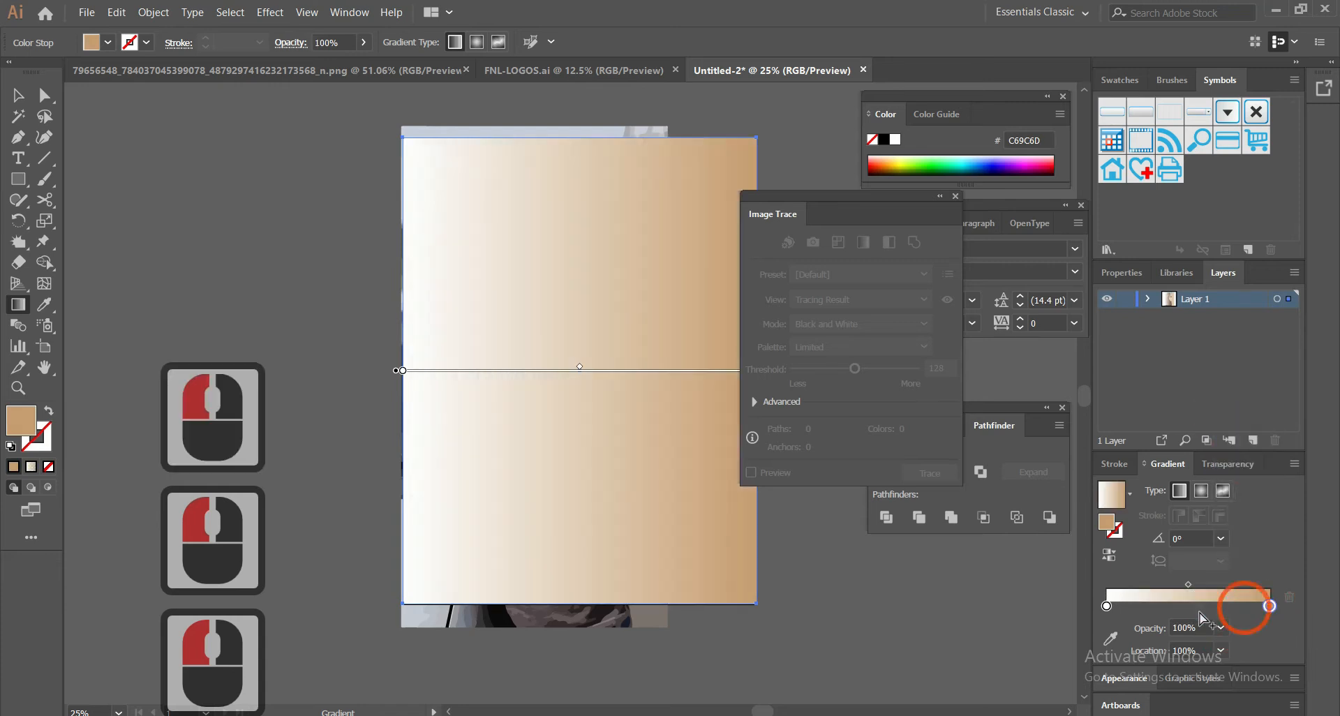
left_click(1106, 605)
double_click(1221, 627)
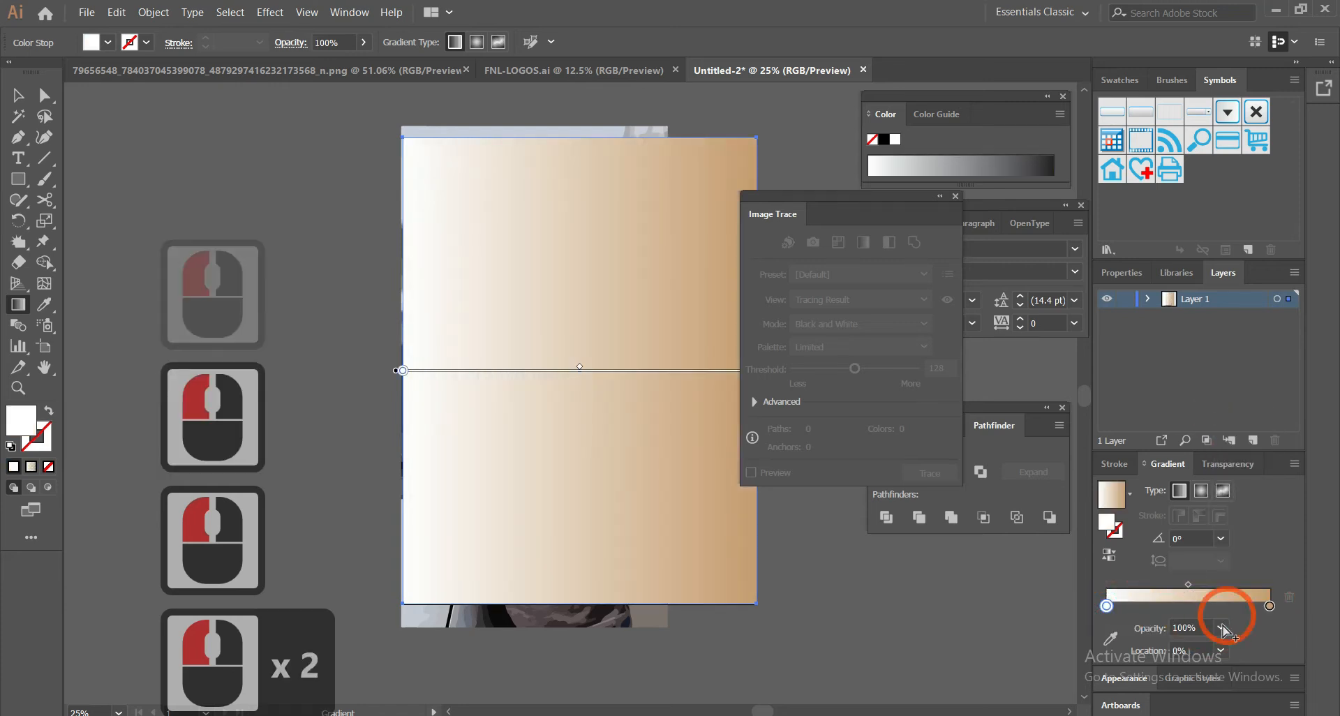
left_click(1221, 627)
left_click(1235, 418)
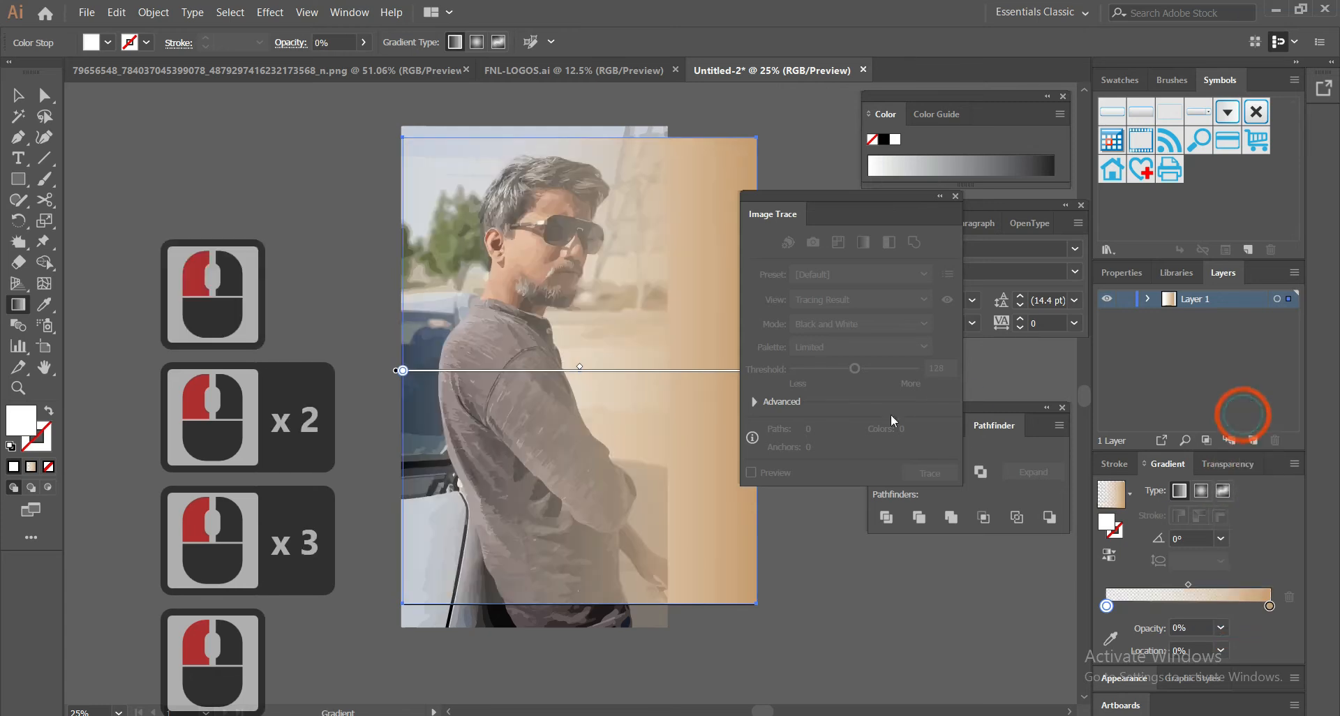
Move the transparent white gradient stop to 36.47% and shift the gradient midpoint toward the tan end
left_click_drag(404, 371, 575, 374)
left_click_drag(665, 365, 633, 368)
left_click(574, 370)
left_click_drag(542, 377, 692, 373)
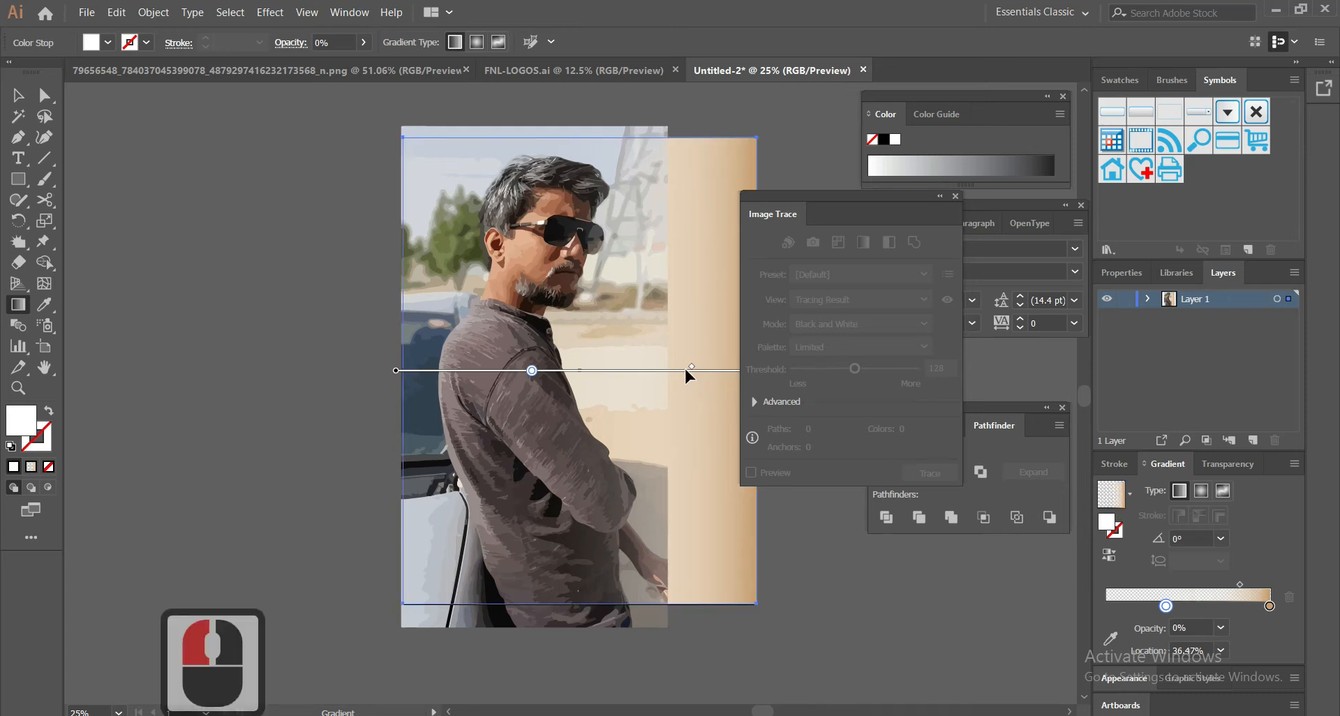
left_click(18, 95)
left_click(272, 209)
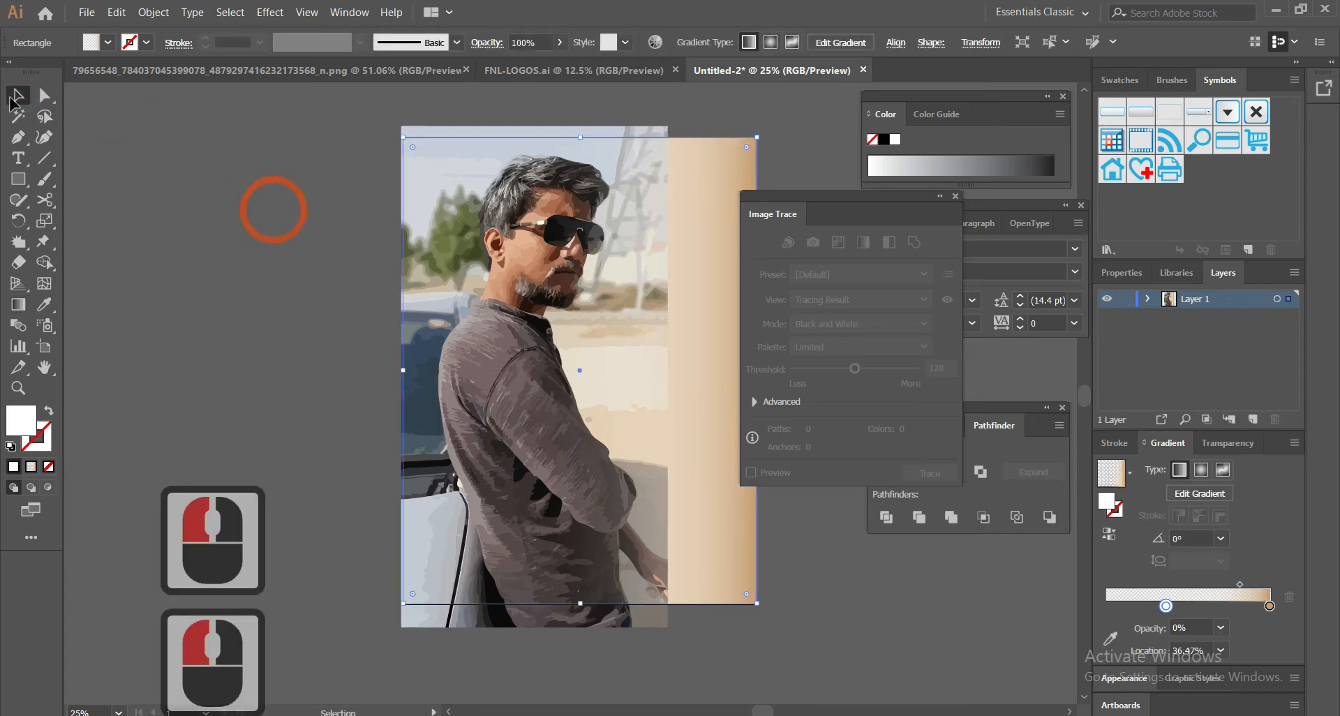
Narrow the gradient rectangle from both sides so its right edge meets the photo's right edge
left_click(579, 377)
left_click_drag(404, 370, 474, 369)
left_click_drag(670, 357, 663, 354)
left_click(802, 540)
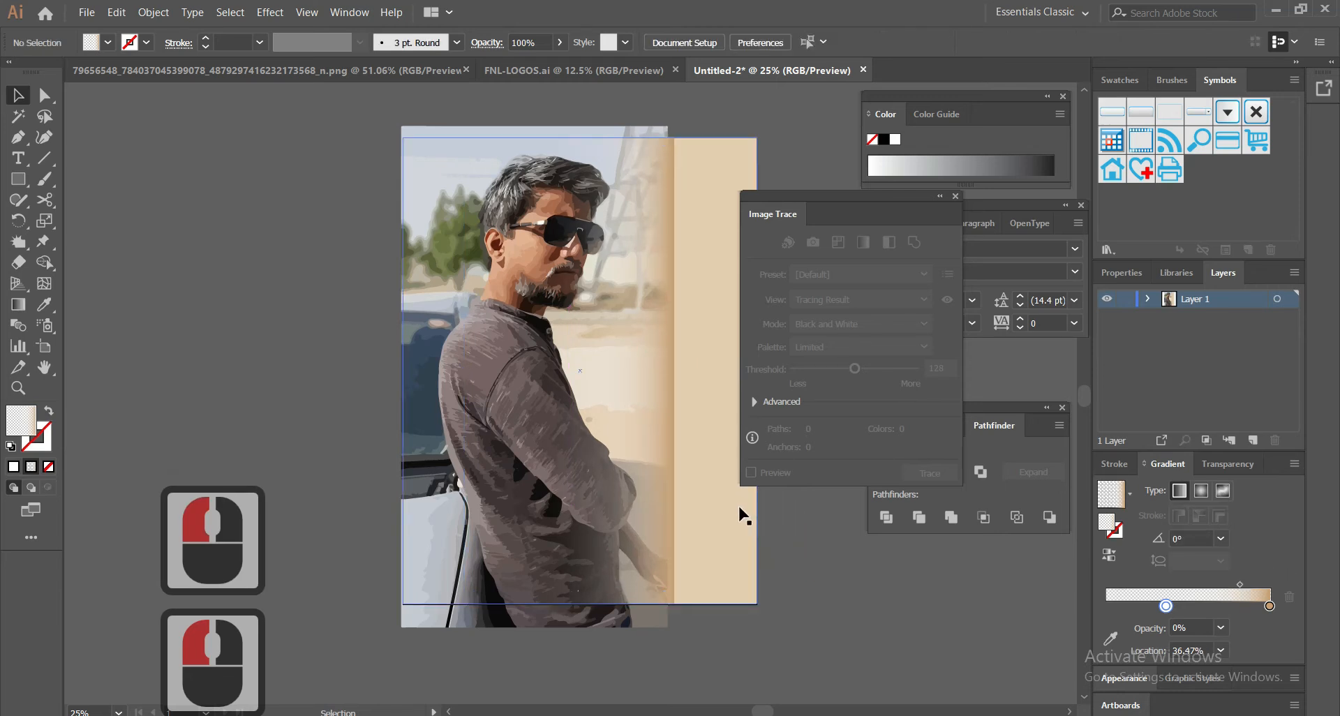
Try Soft Light and Overlay on the gradient rectangle, set it to Multiply, and stretch its right edge to the artboard's edge
left_click(651, 442)
left_click(484, 41)
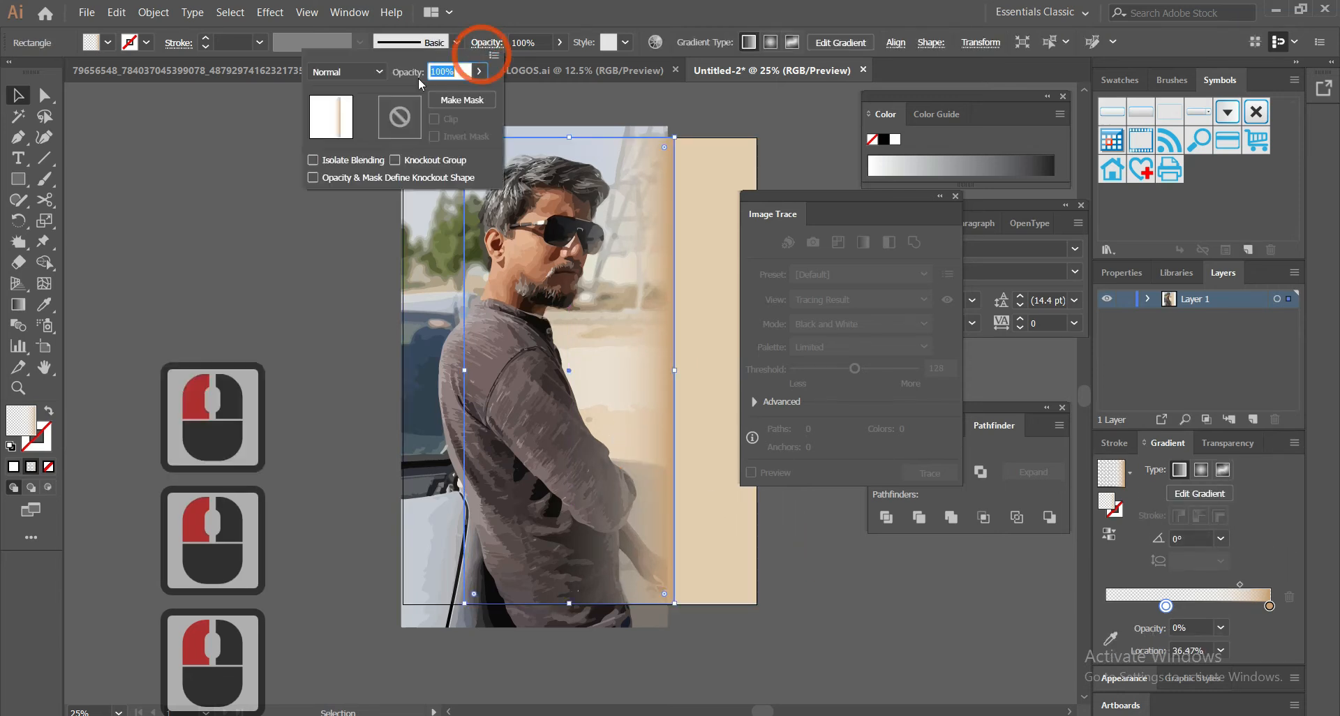
left_click(366, 72)
left_click(361, 259)
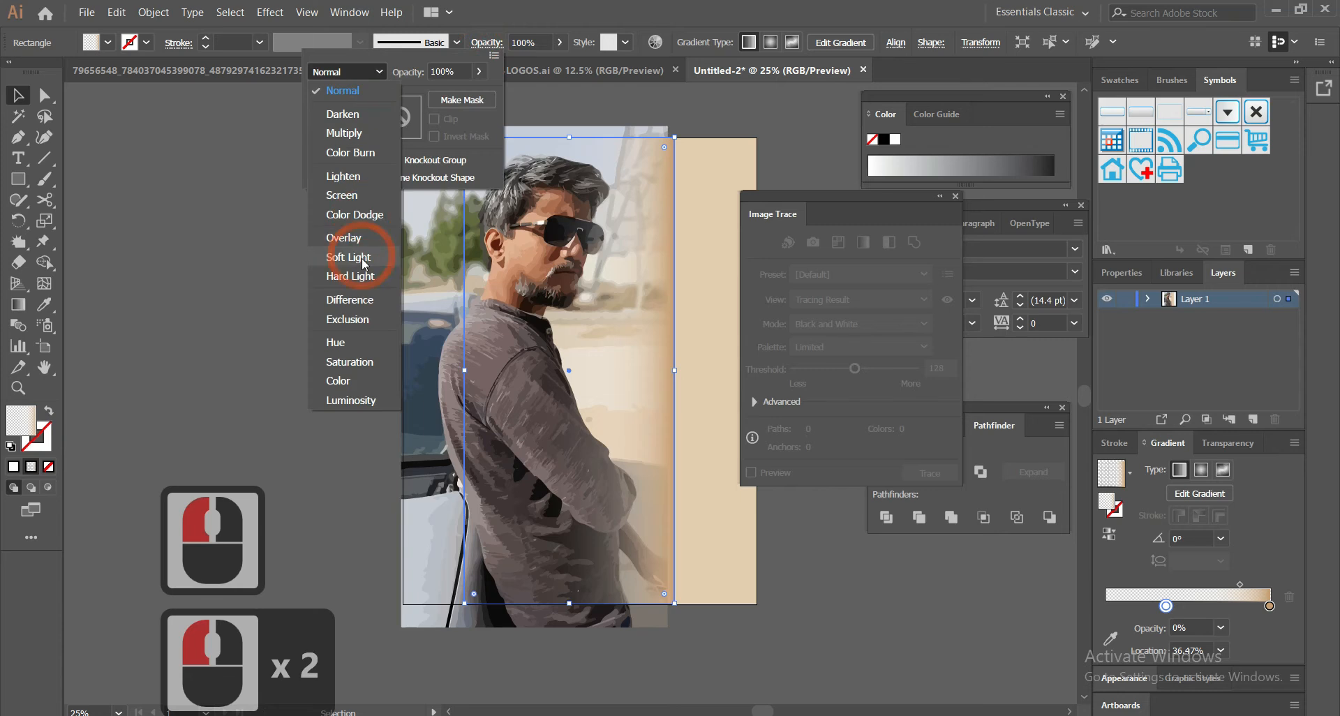
left_click(376, 73)
left_click(367, 219)
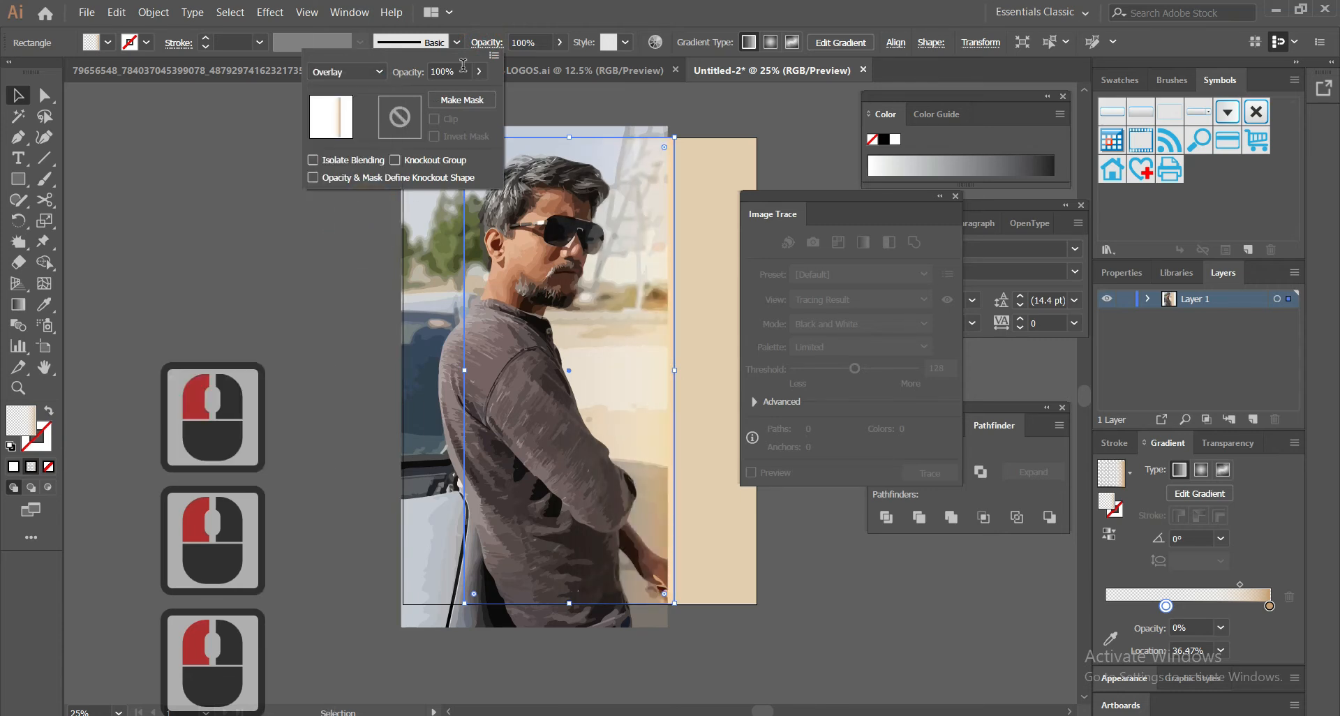
left_click(367, 72)
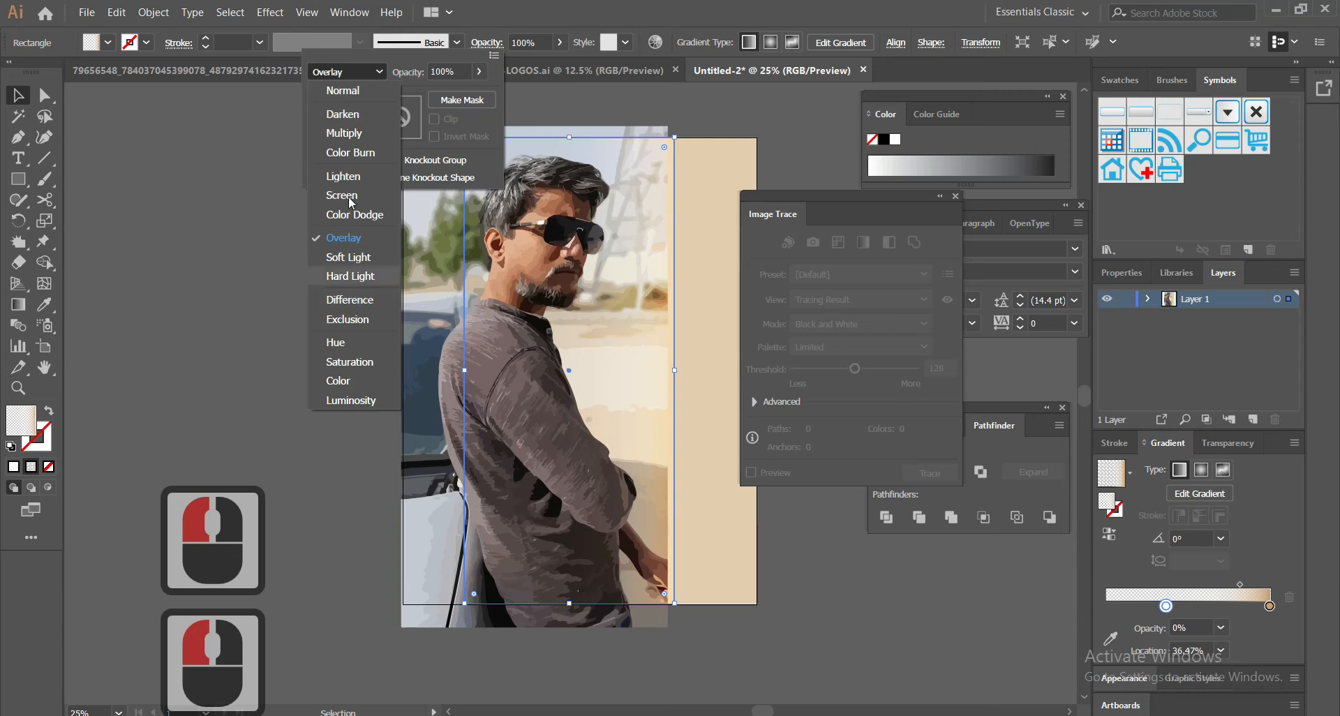
left_click(344, 133)
left_click(674, 369)
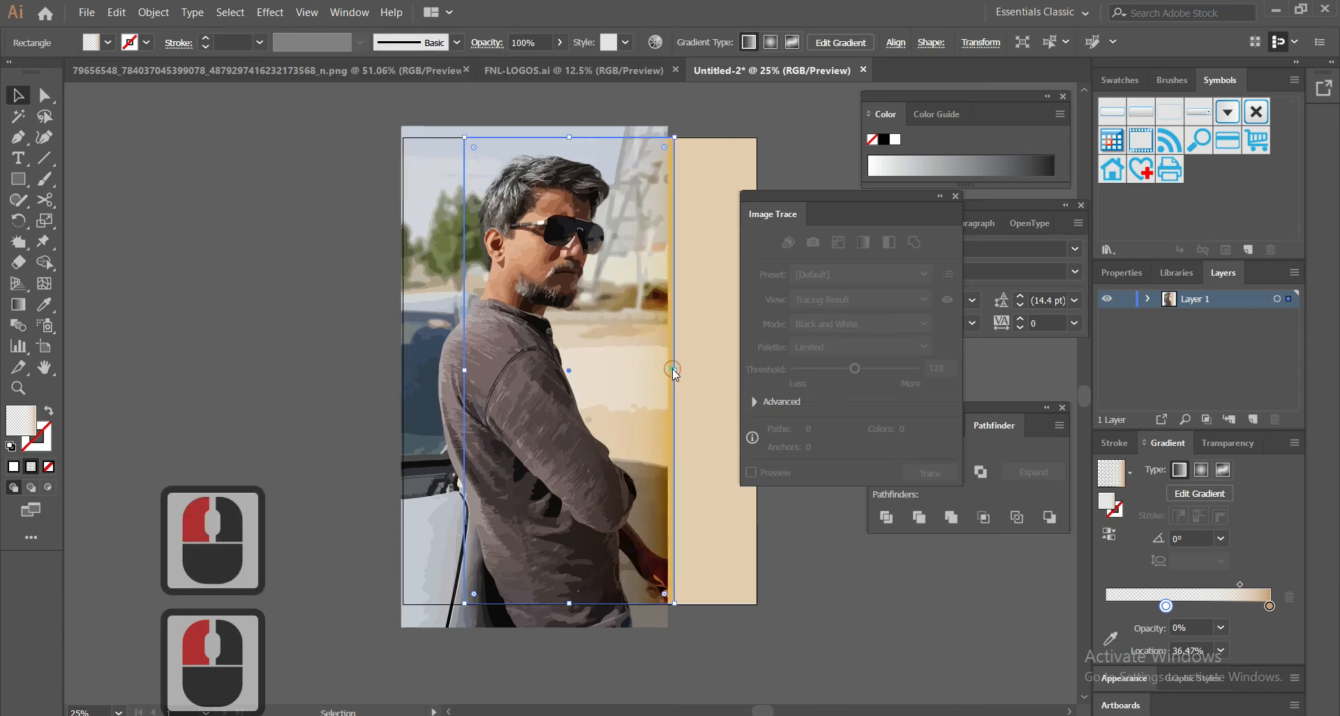
left_click_drag(675, 370, 757, 370)
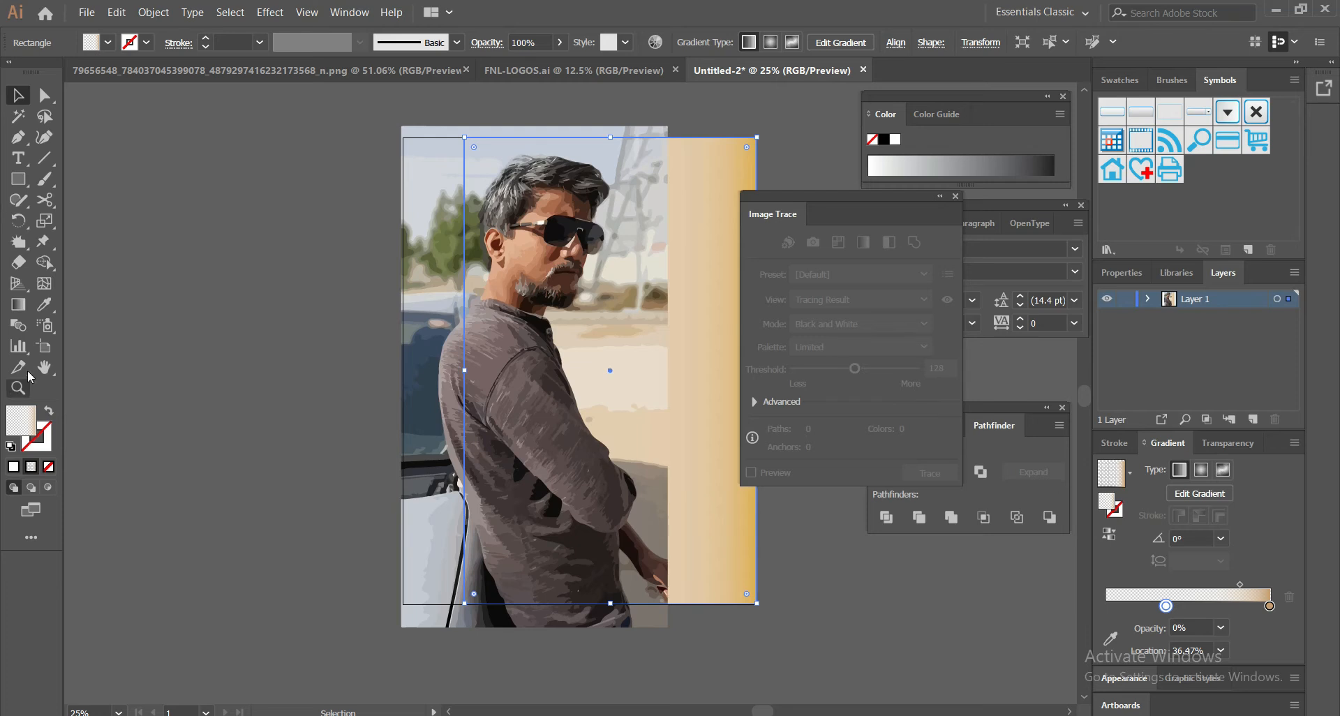
Narrow the artboard to 775 px wide so it ends at the photo's right edge
left_click(44, 347)
scroll(736, 374, "right", 3)
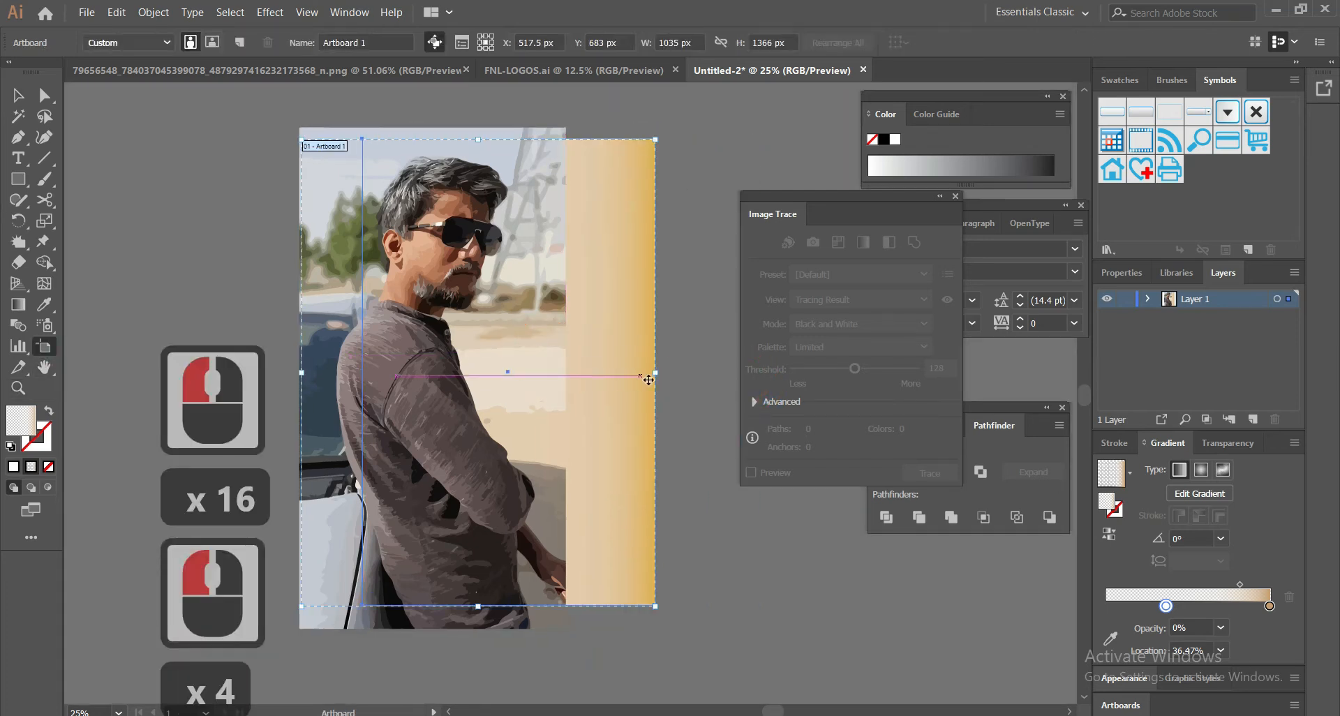
left_click_drag(658, 374, 568, 374)
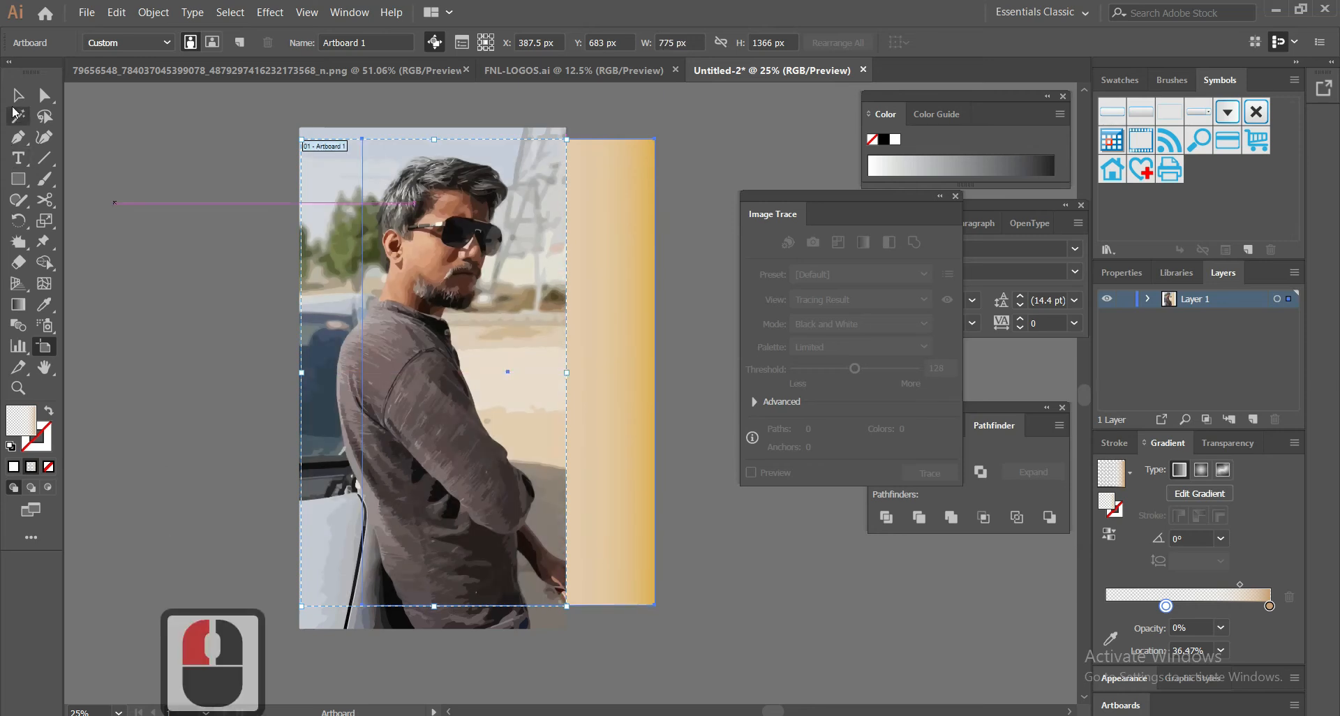
Delete the beige background rectangle together with the gradient rectangle
left_click(16, 98)
left_click(609, 370)
key("Delete")
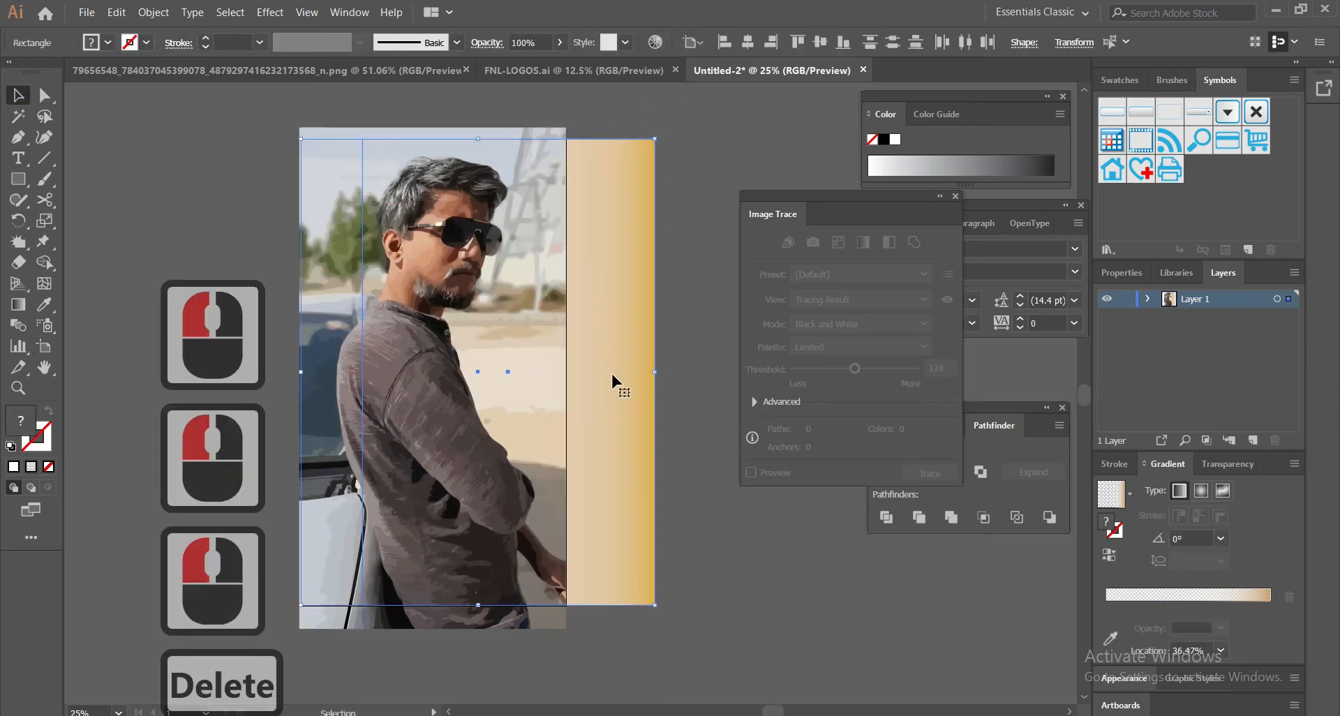
Add the text FD WORKS in the empty area left of the photo and enlarge it to about 168 pt
key("space")
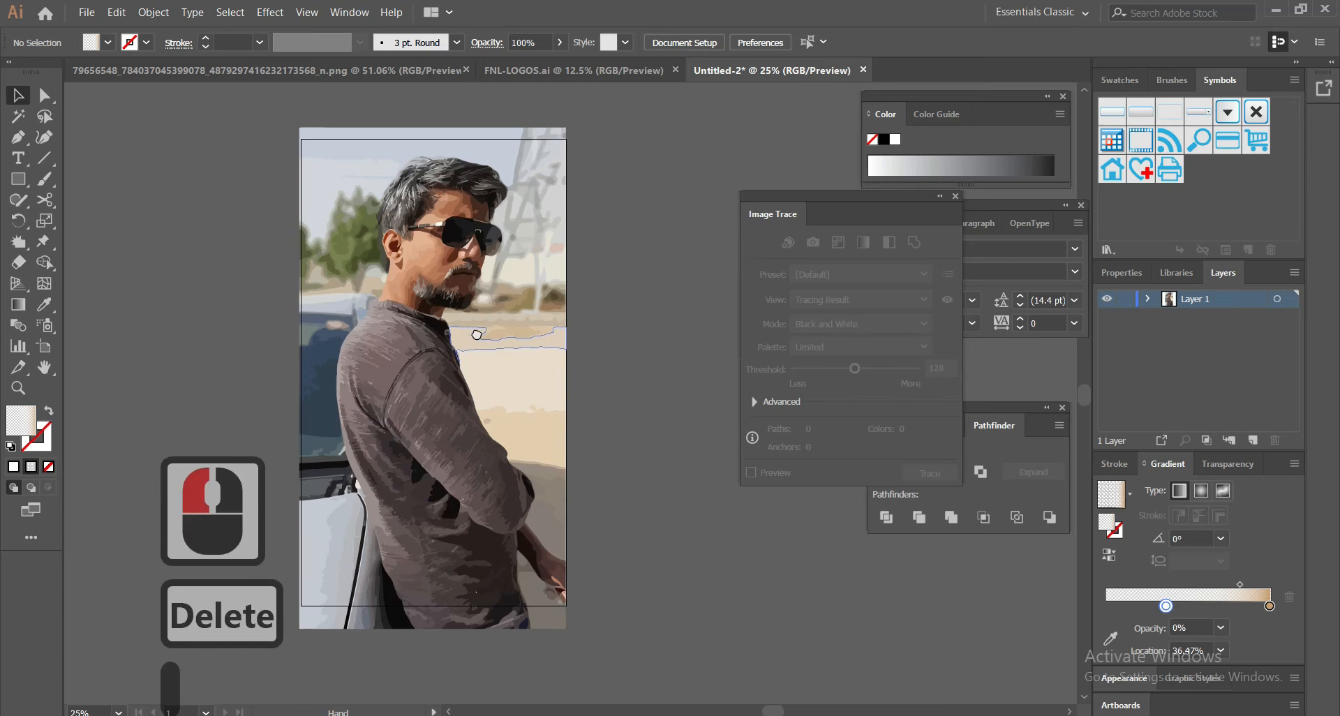
left_click_drag(473, 330, 547, 333)
left_click(20, 160)
left_click(368, 340)
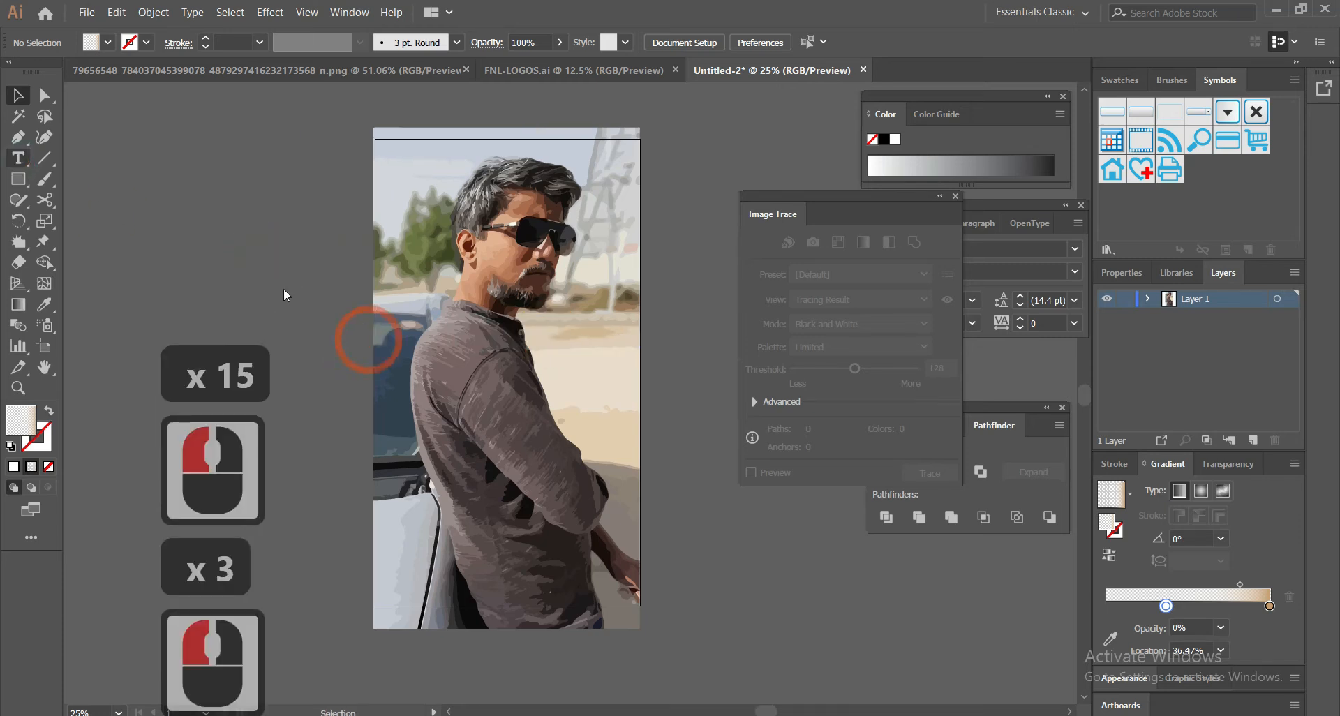
left_click(229, 257)
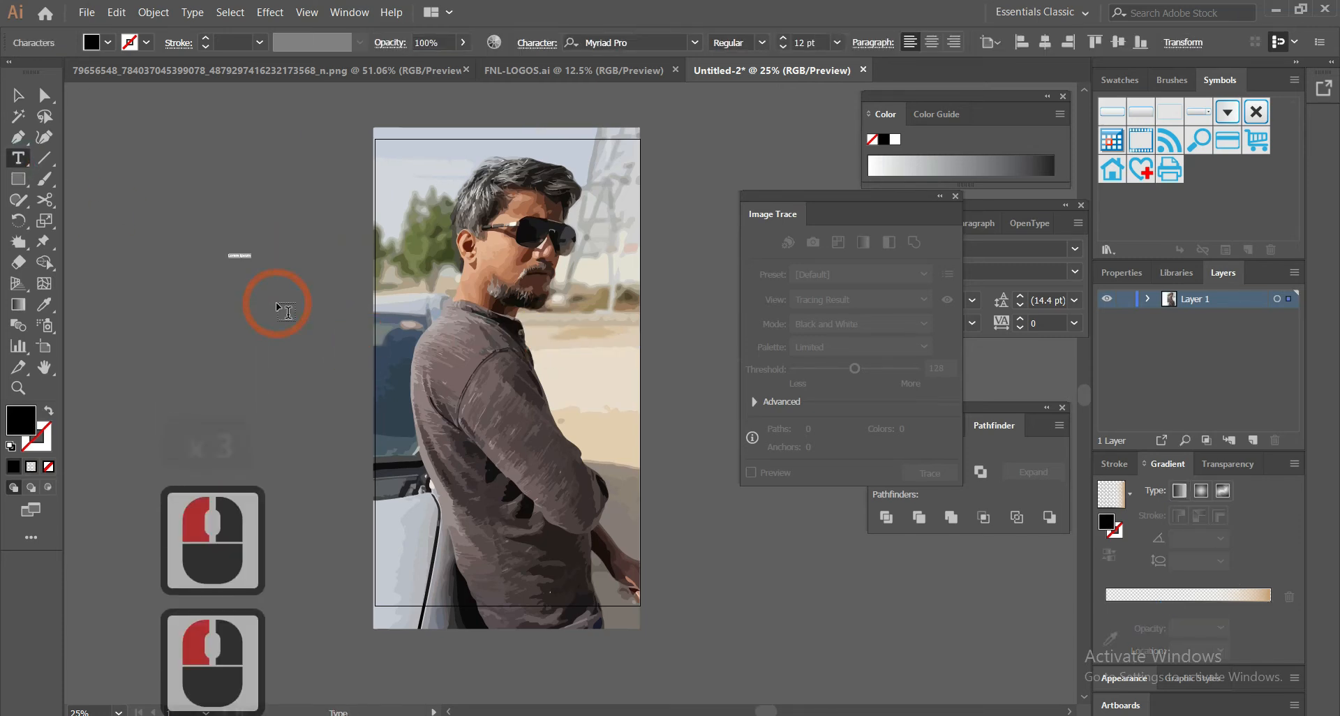
type("FD WORKD")
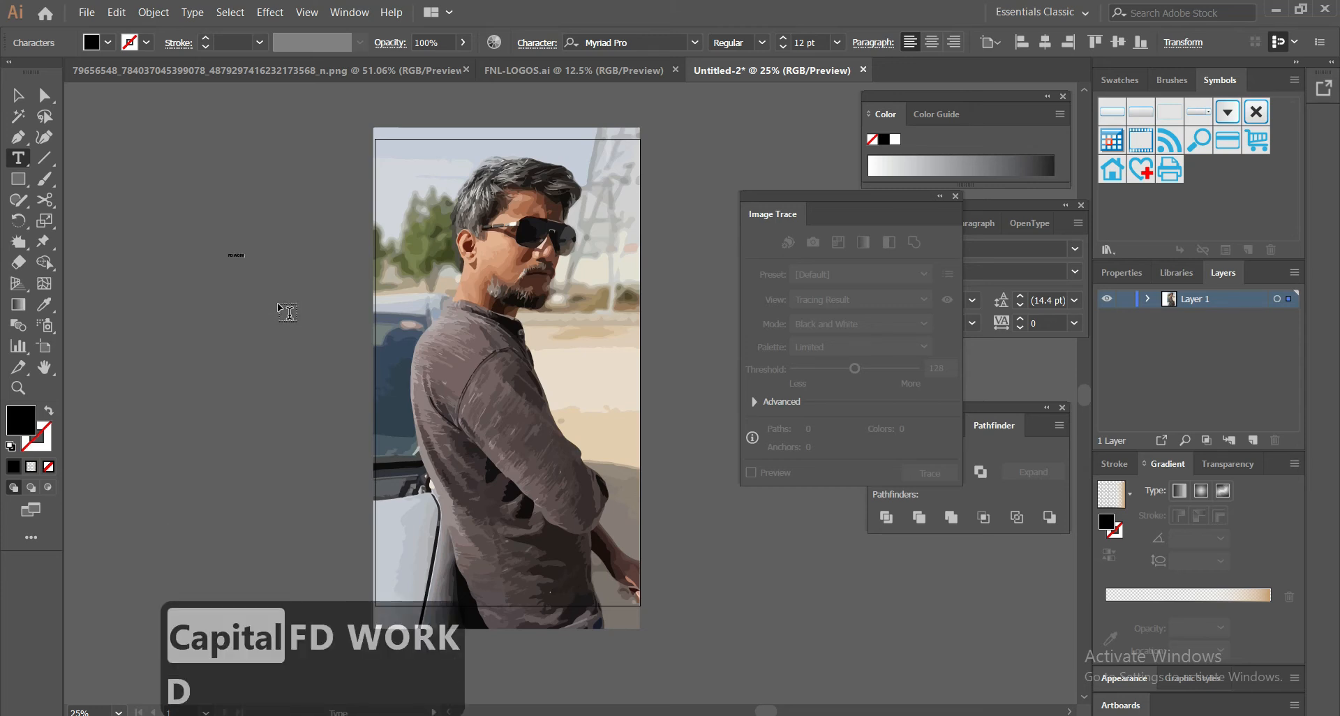
type("S")
key("BackSpace")
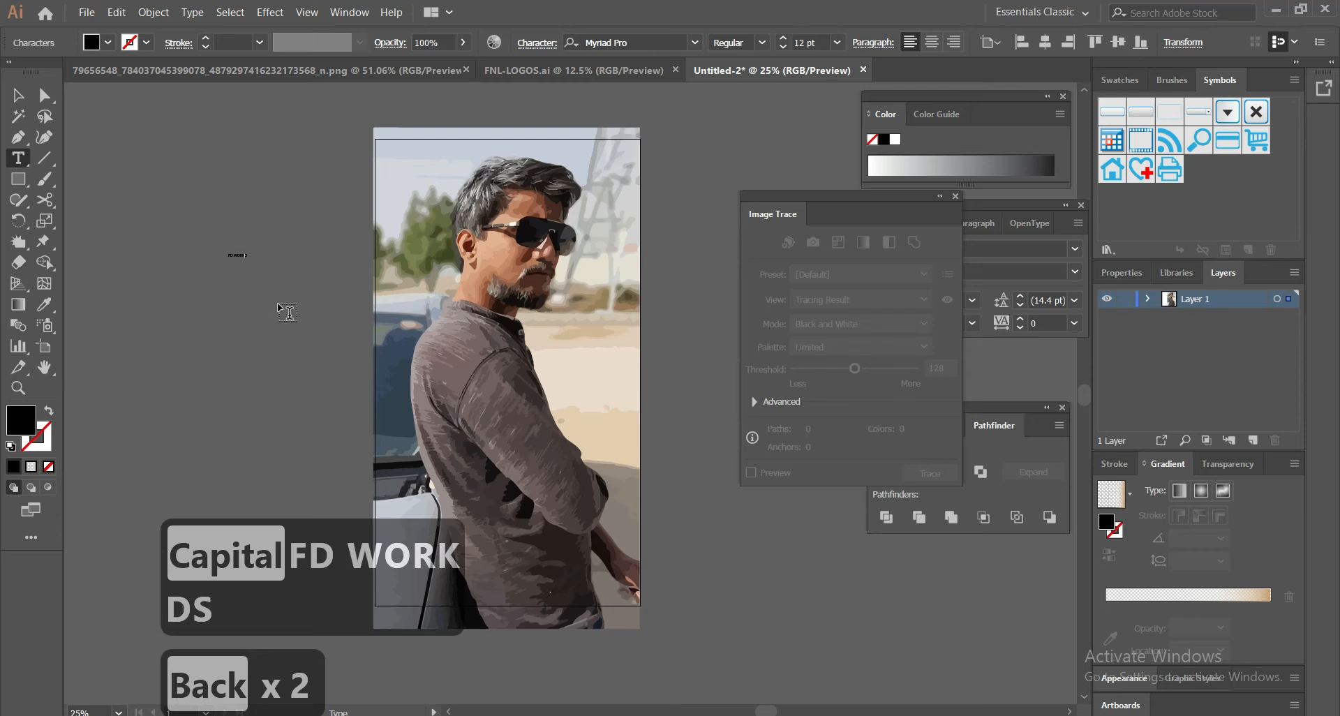
type("S")
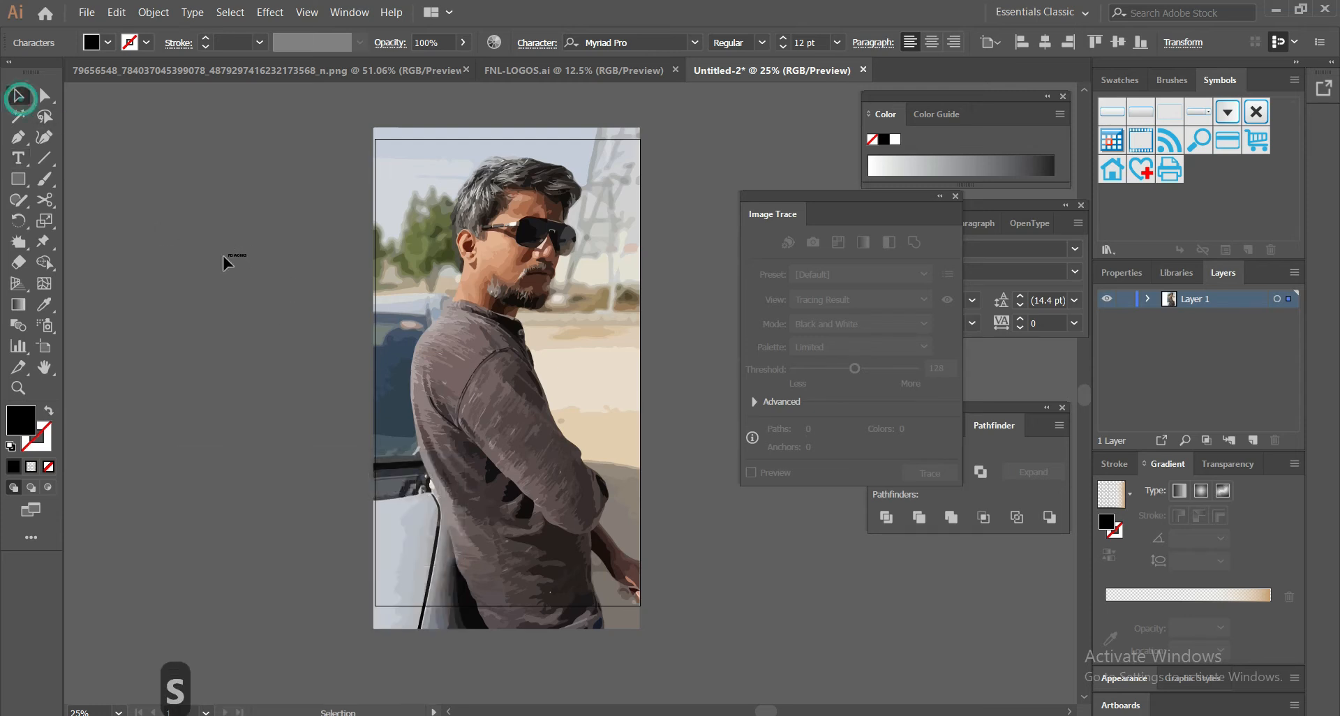
left_click(256, 262)
left_click_drag(247, 259, 369, 292)
Set the FD WORKS text to the Gotham Ultra font and shrink it to about 115 pt
left_click(640, 45)
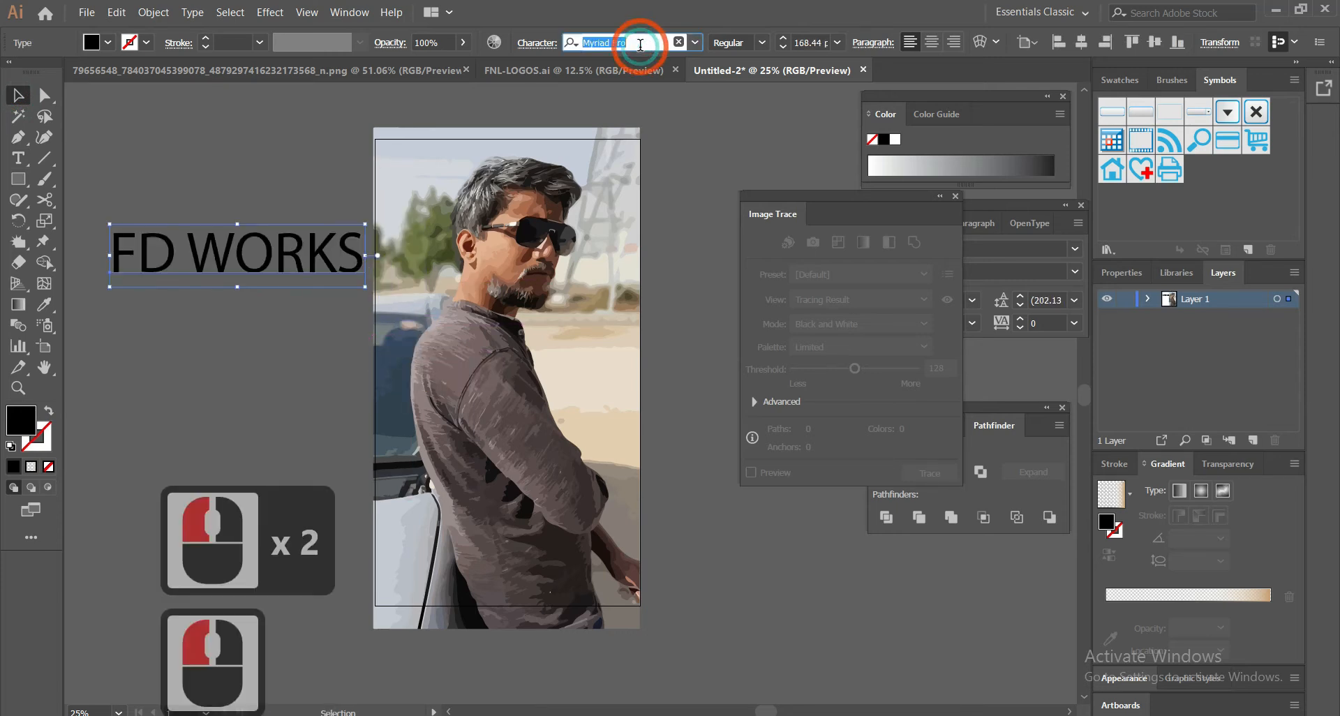
type("GOTYH")
key("BackSpace")
key("BackSpace")
type("Y")
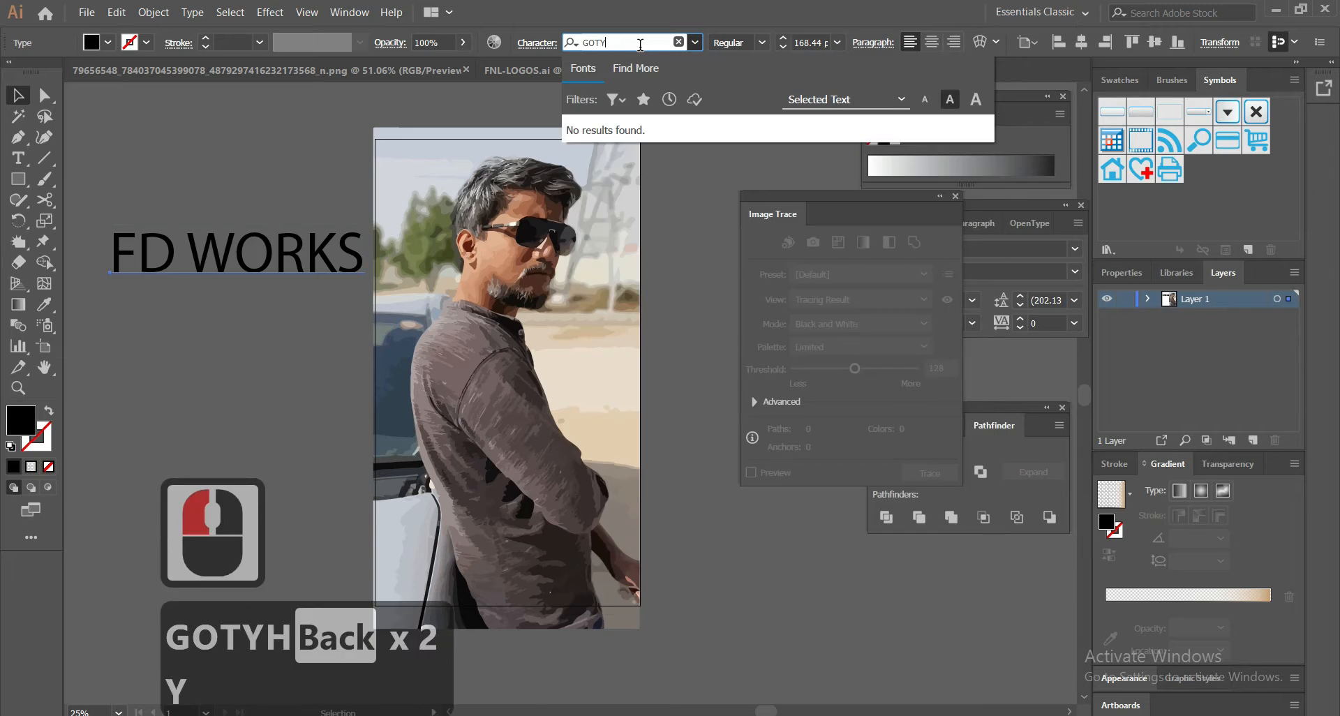
type("H")
key("BackSpace")
key("BackSpace")
type("TH")
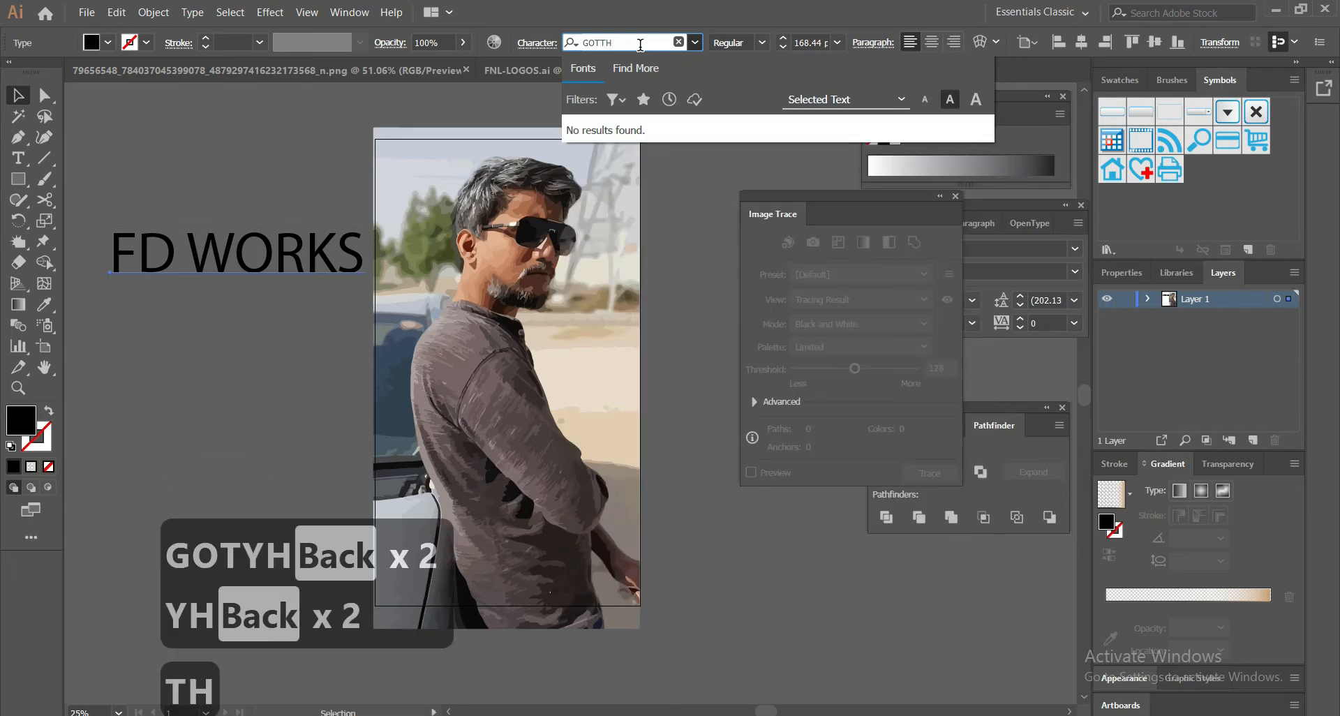
key("BackSpace")
key("BackSpace")
key("BackSpace")
type("TH")
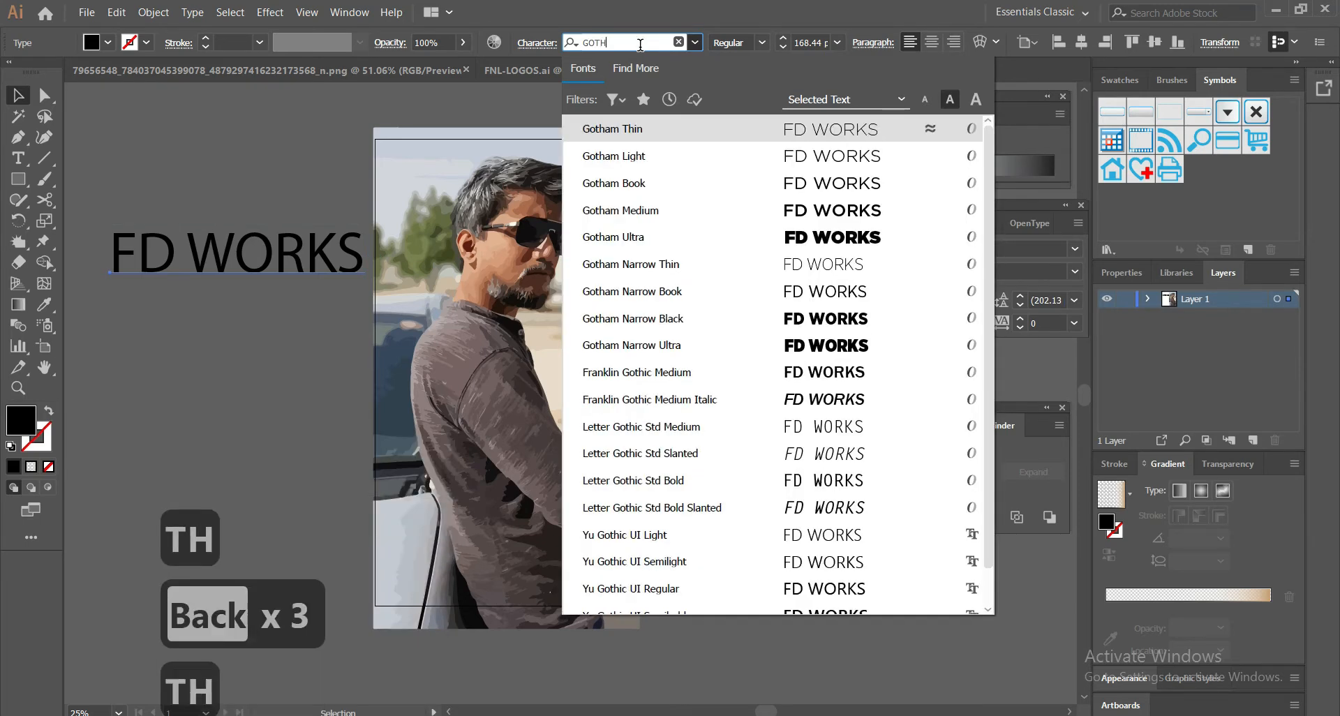
left_click(628, 237)
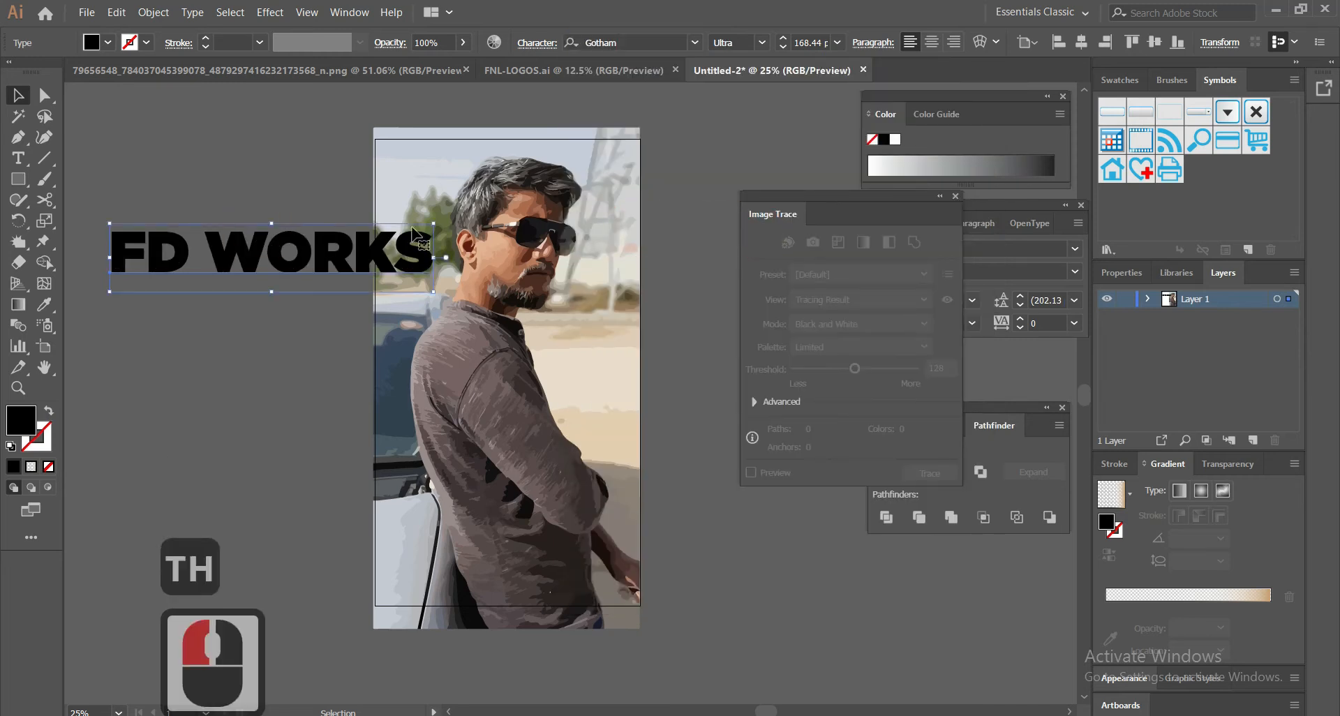
left_click_drag(436, 224, 312, 286)
Duplicate the FD WORKS text directly below and replace the copy's wording with fb/fdworks
double_click(313, 287)
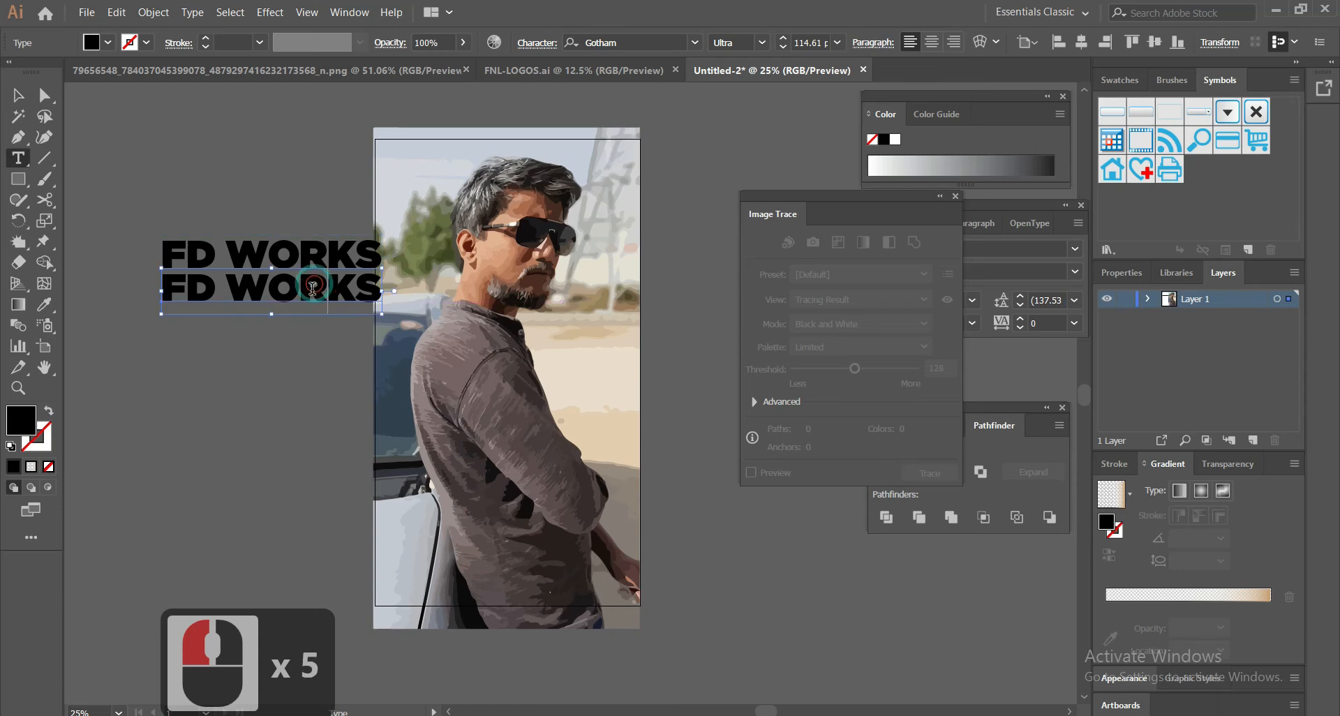
triple_click(312, 287)
key("Caps_Lock")
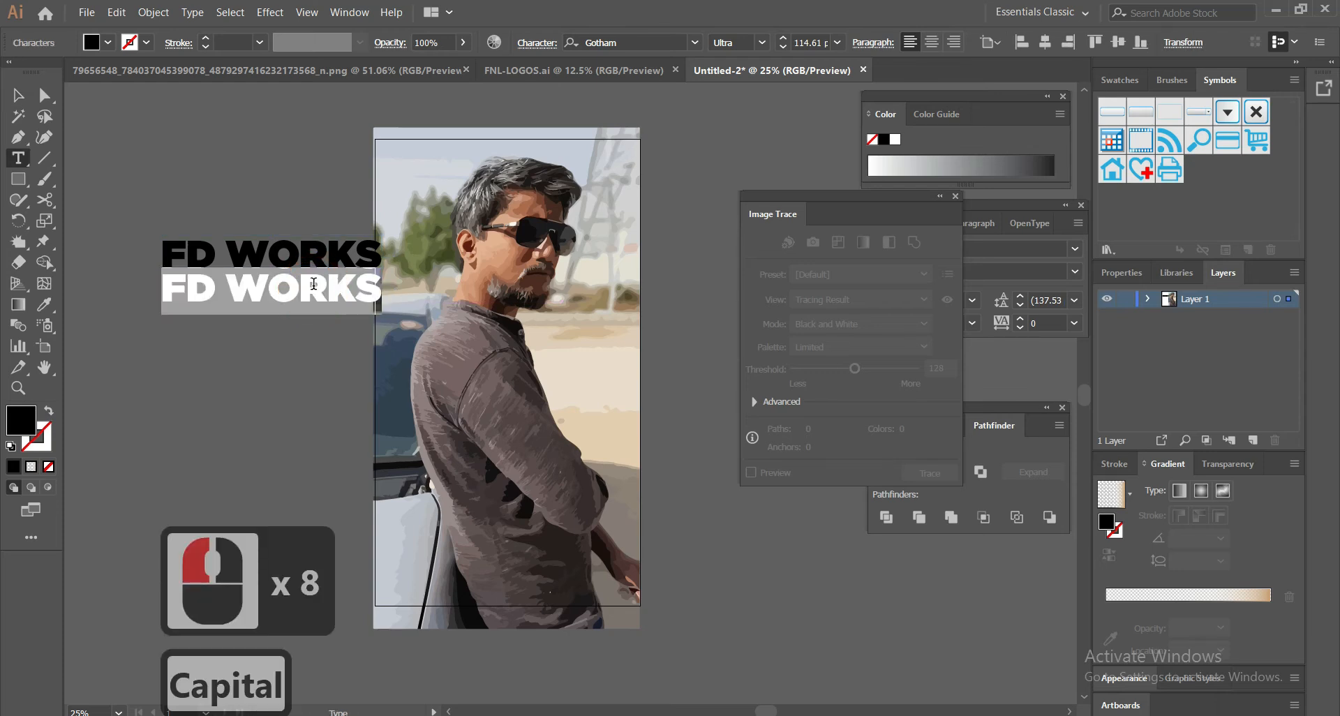
type("b")
key("BackSpace")
type("fb")
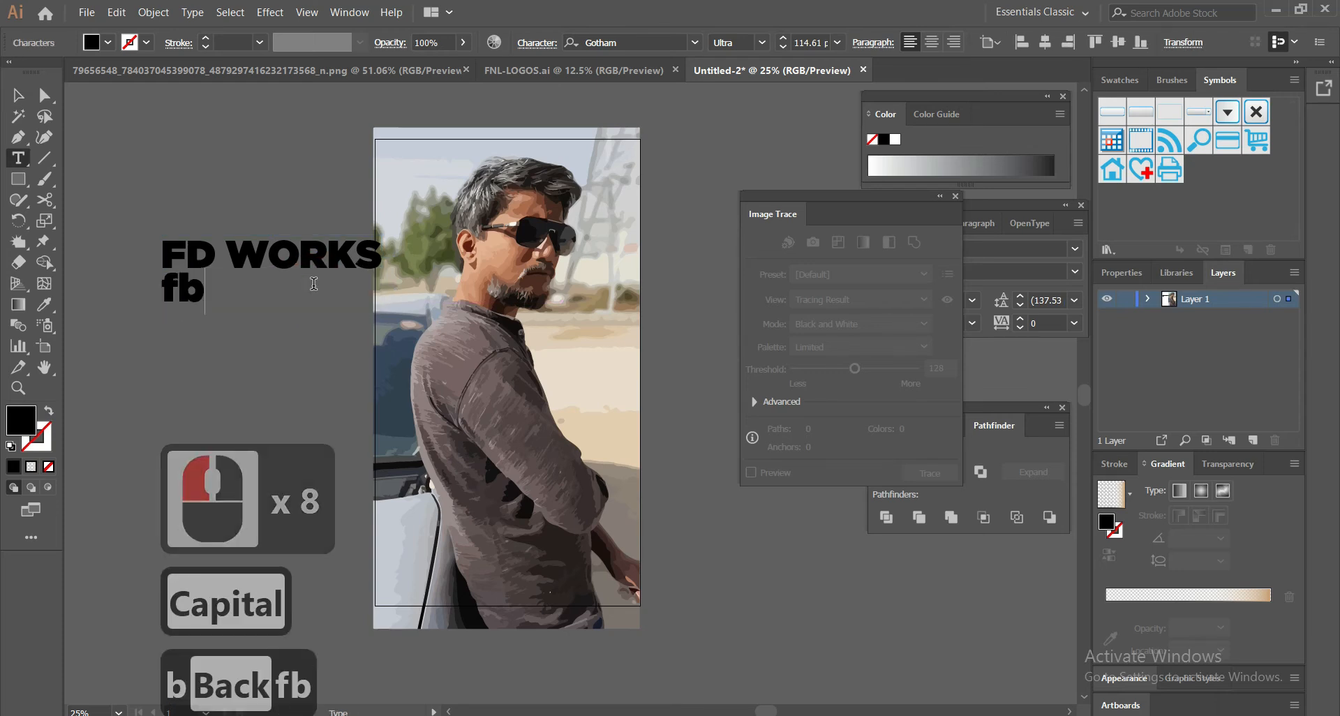
type("/fdworks")
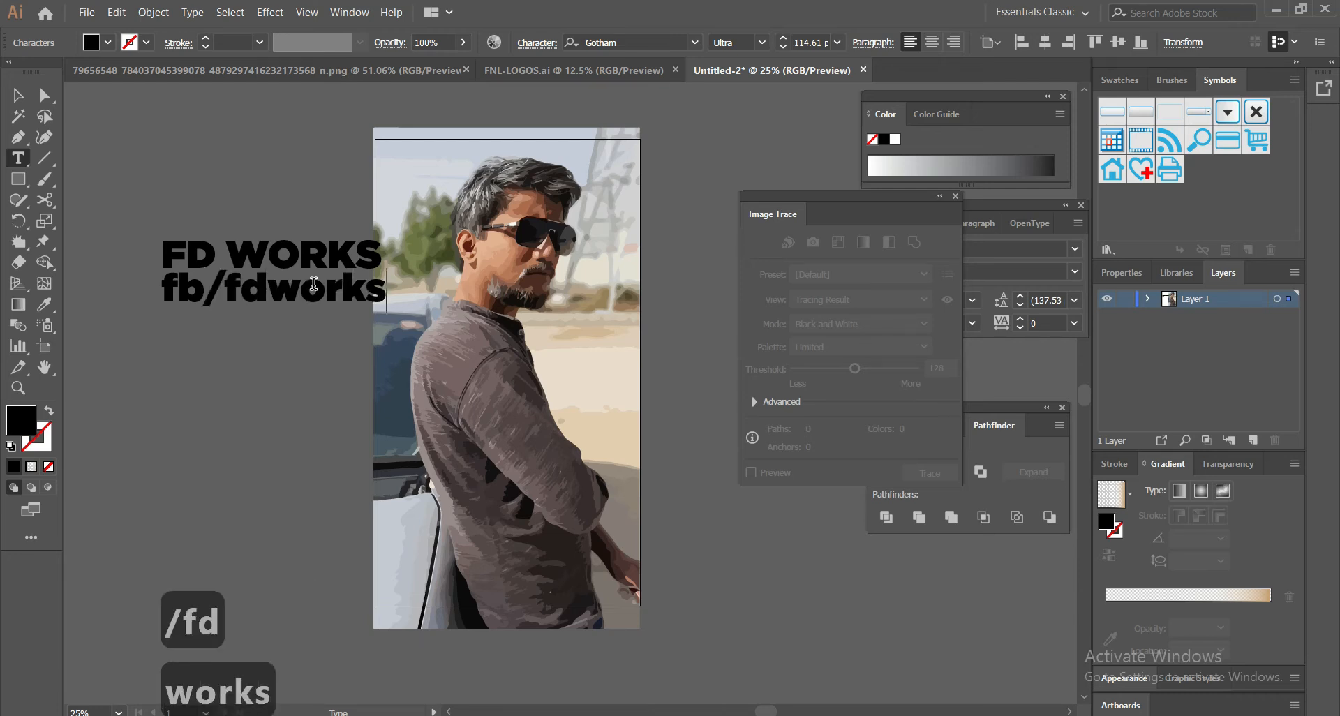
Change the font style of the fb/fdworks line to Gotham Thin
left_click_drag(304, 283, 160, 288)
left_click(632, 46)
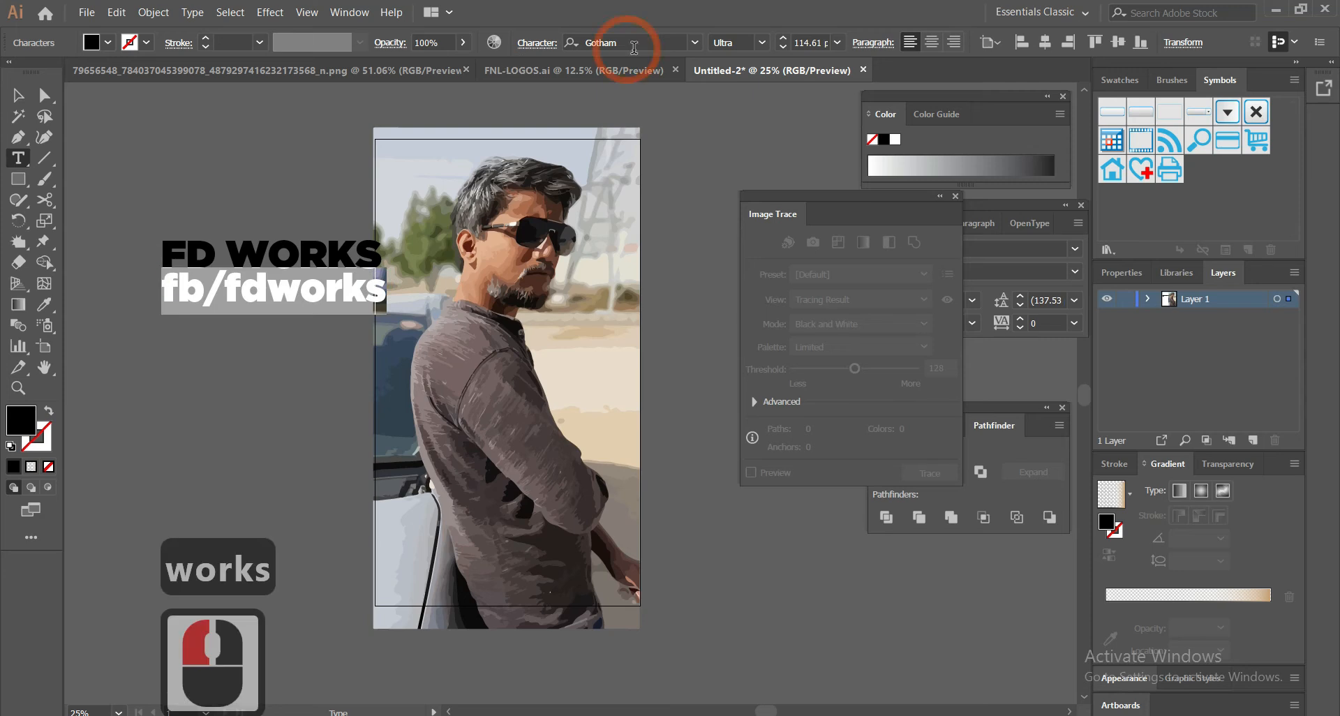
left_click(754, 42)
left_click(739, 60)
left_click(486, 135)
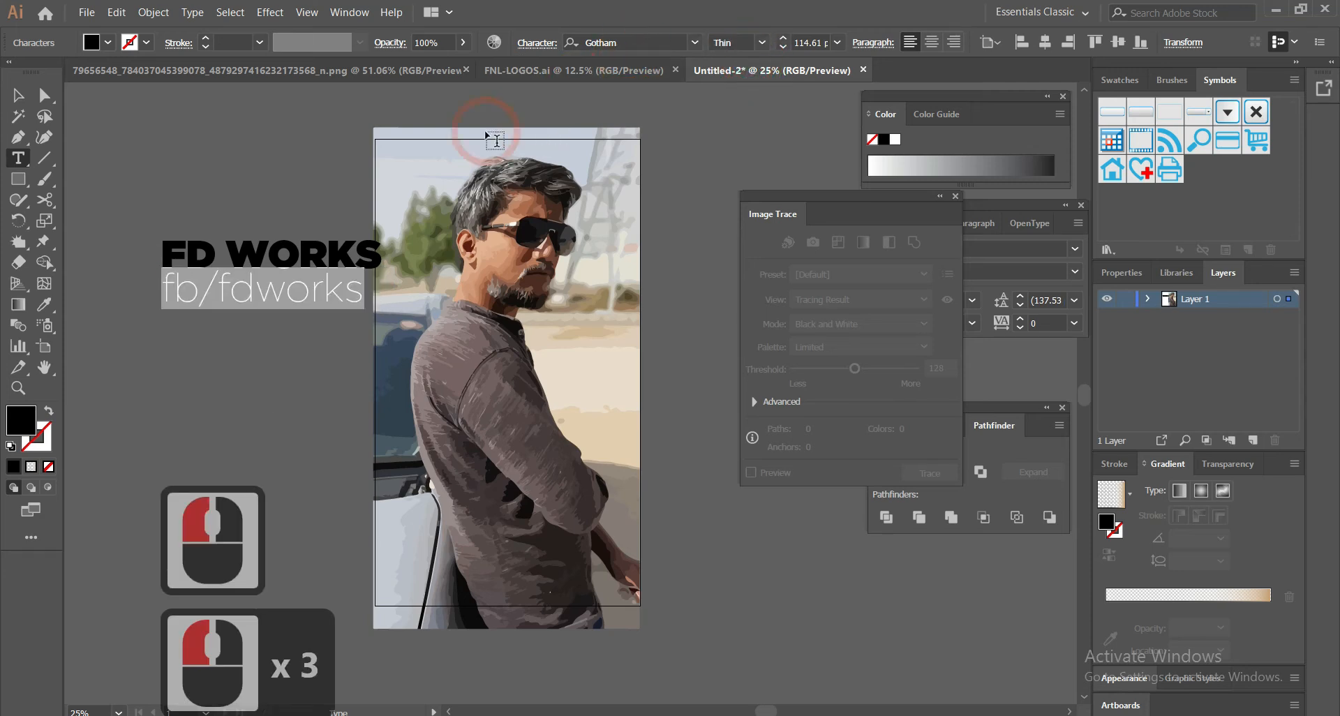
Move the fb/fdworks line slightly lower to leave a small gap beneath FD WORKS
left_click(17, 94)
left_click(301, 300)
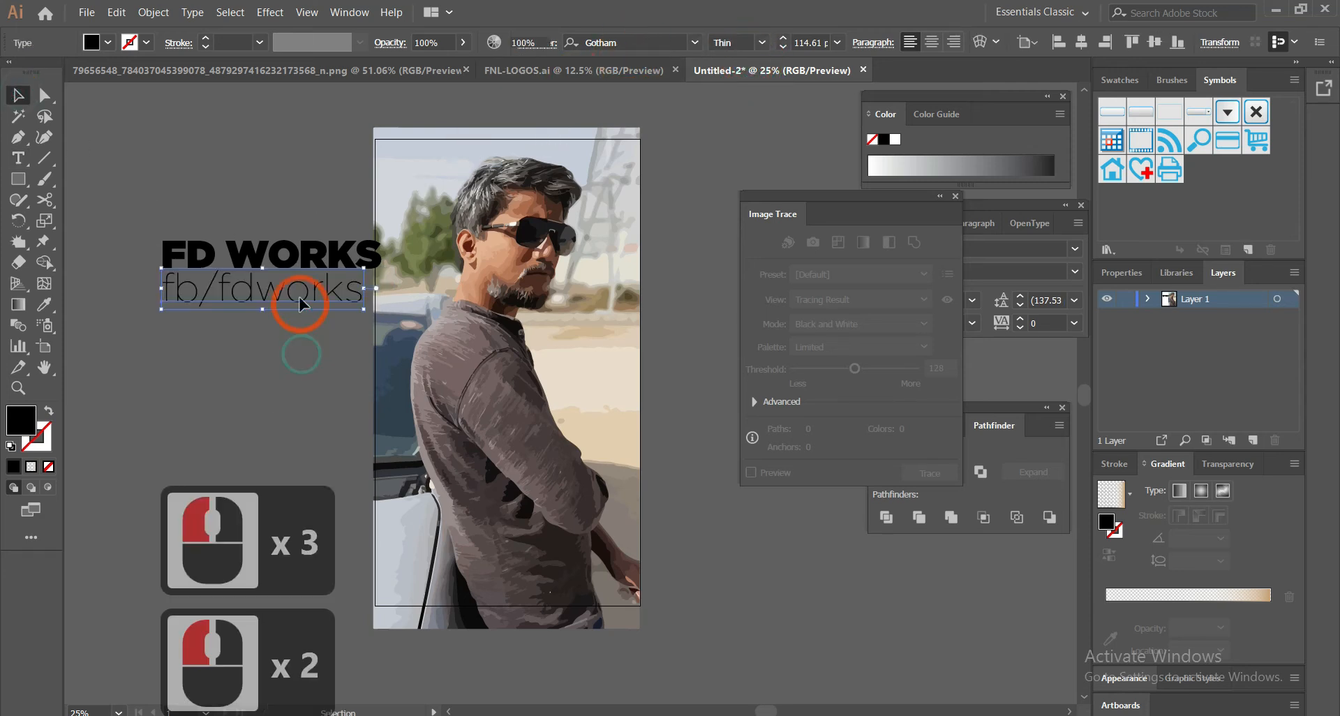
left_click_drag(298, 300, 298, 301)
left_click(301, 323)
Scale both text lines together to about 50 pt and place them on the photo's right side beside the shoulder
left_click_drag(165, 209, 299, 321)
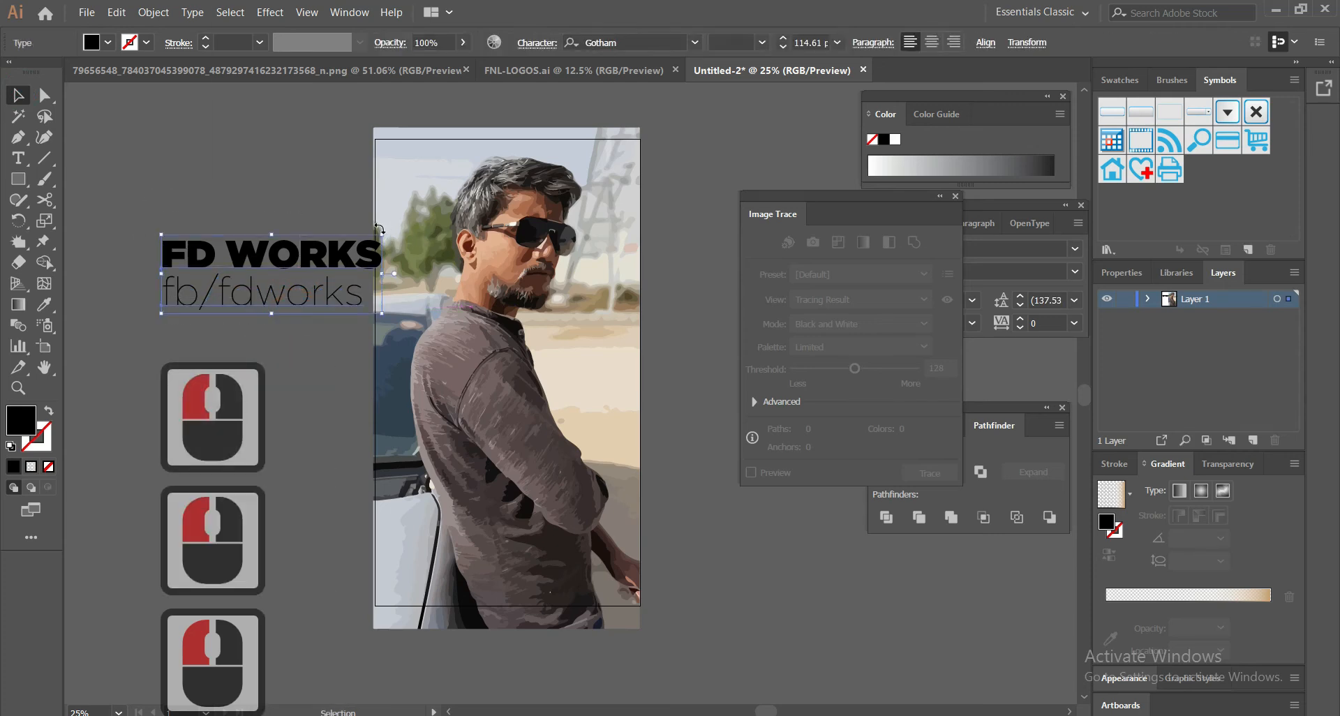
left_click_drag(379, 233, 310, 232)
left_click_drag(610, 346, 652, 363)
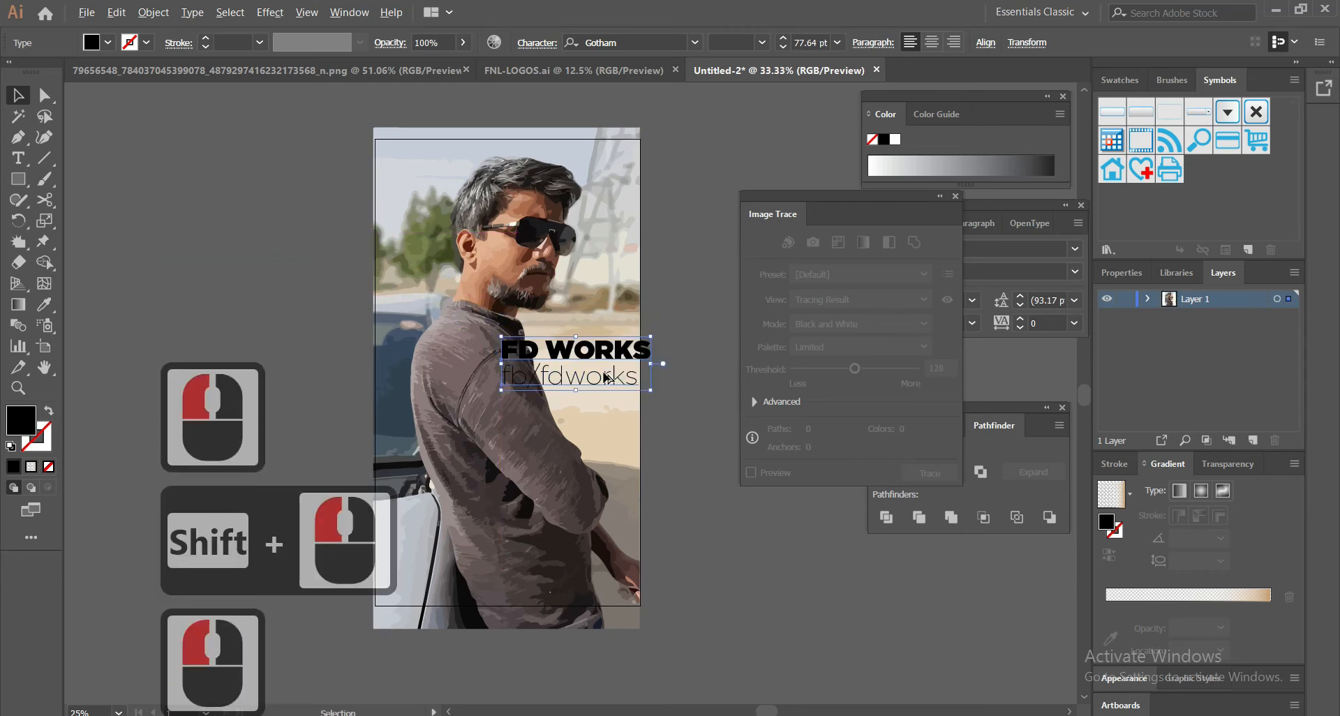
scroll(691, 334, "up", 2)
left_click_drag(696, 301, 671, 281)
left_click(691, 272)
left_click_drag(483, 245, 481, 422)
Copy FD WORKS to the top of the photo and enlarge the copy to about 127 pt across nearly its full width
left_click_drag(550, 466, 249, 117)
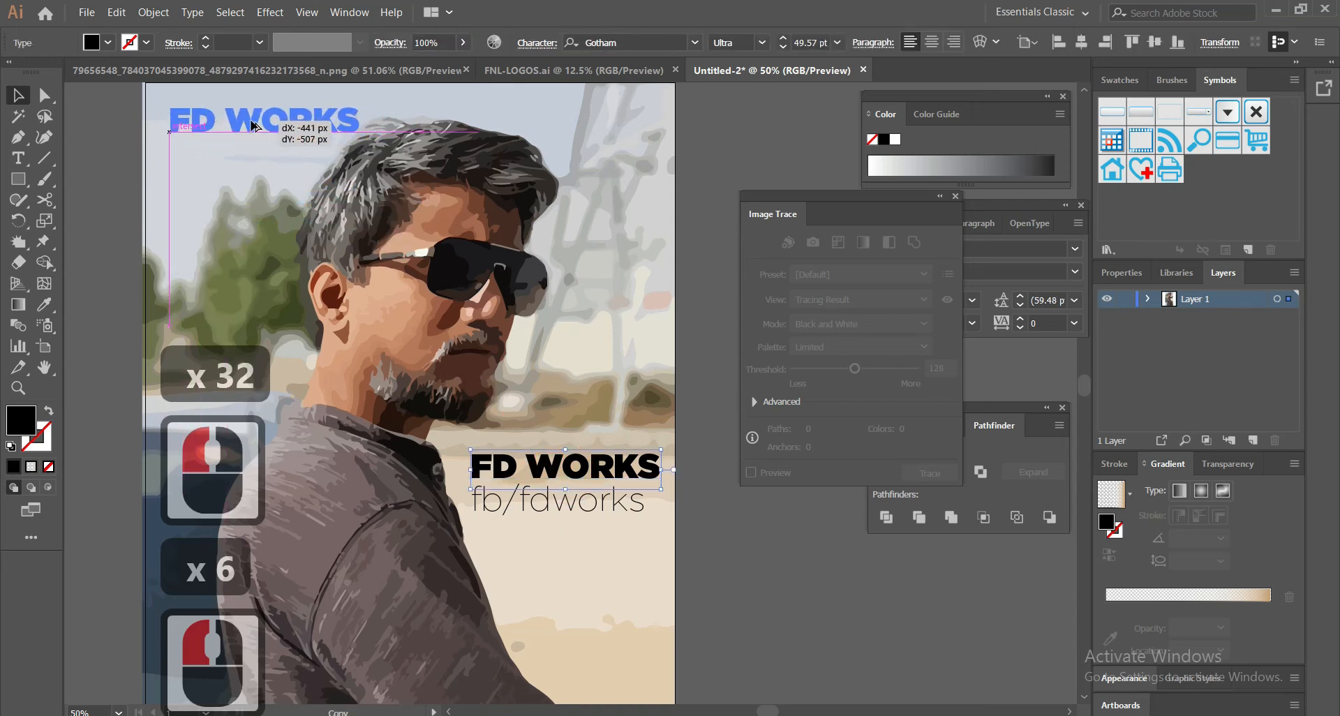
left_click_drag(359, 143, 656, 335)
double_click(528, 233)
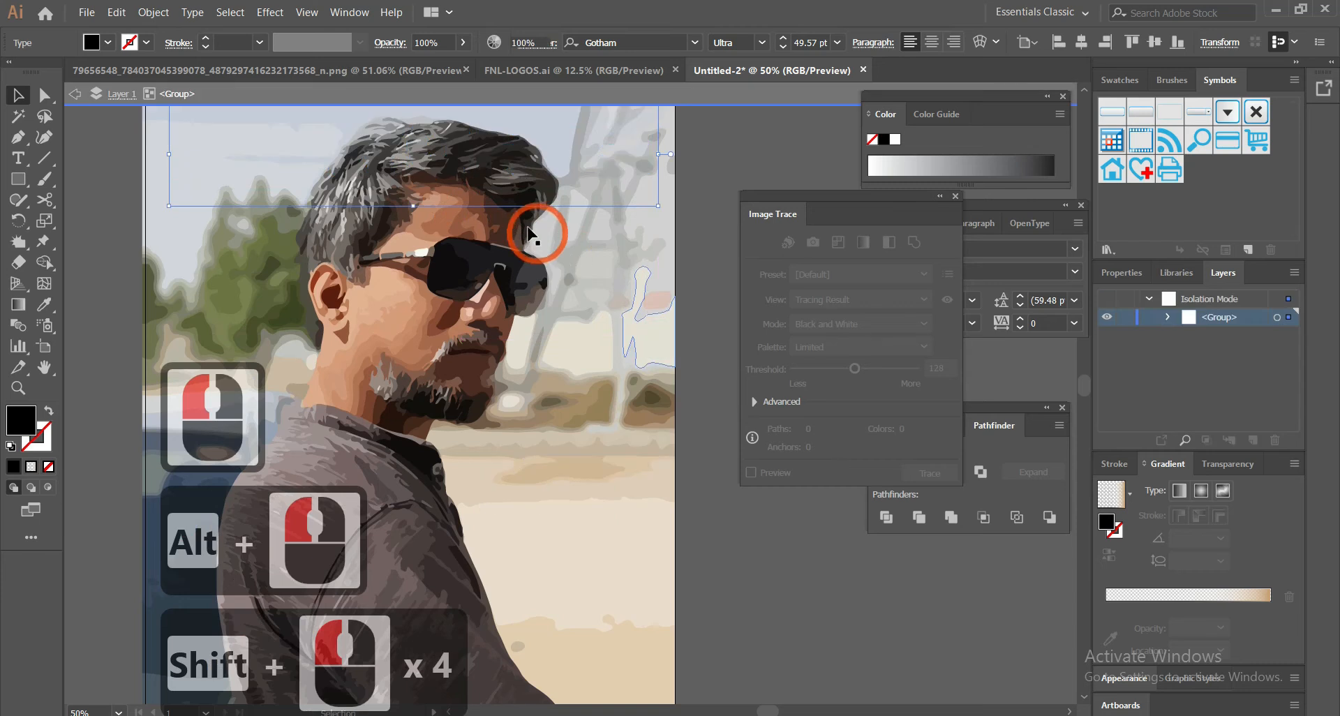
double_click(706, 200)
left_click_drag(607, 145, 606, 134)
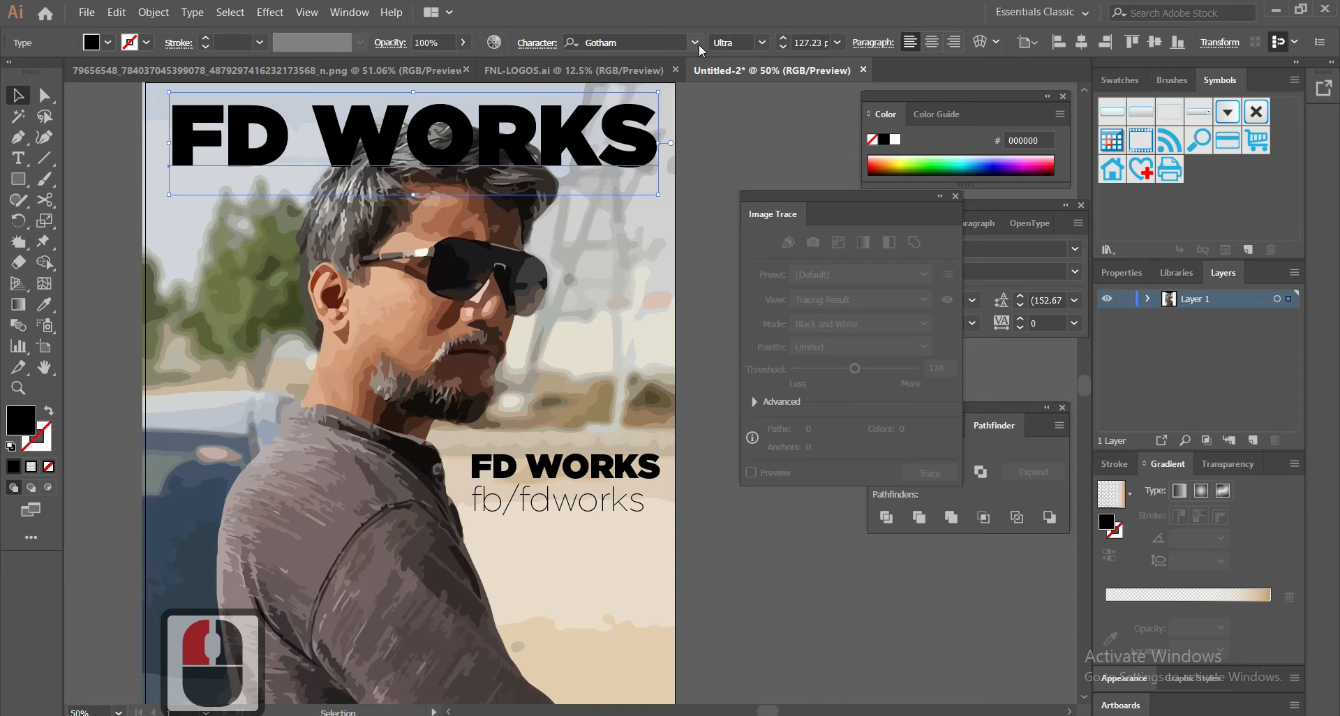
Preview other typefaces on the large FD WORKS title at the top of the photo, then keep it in Gotham
left_click(695, 43)
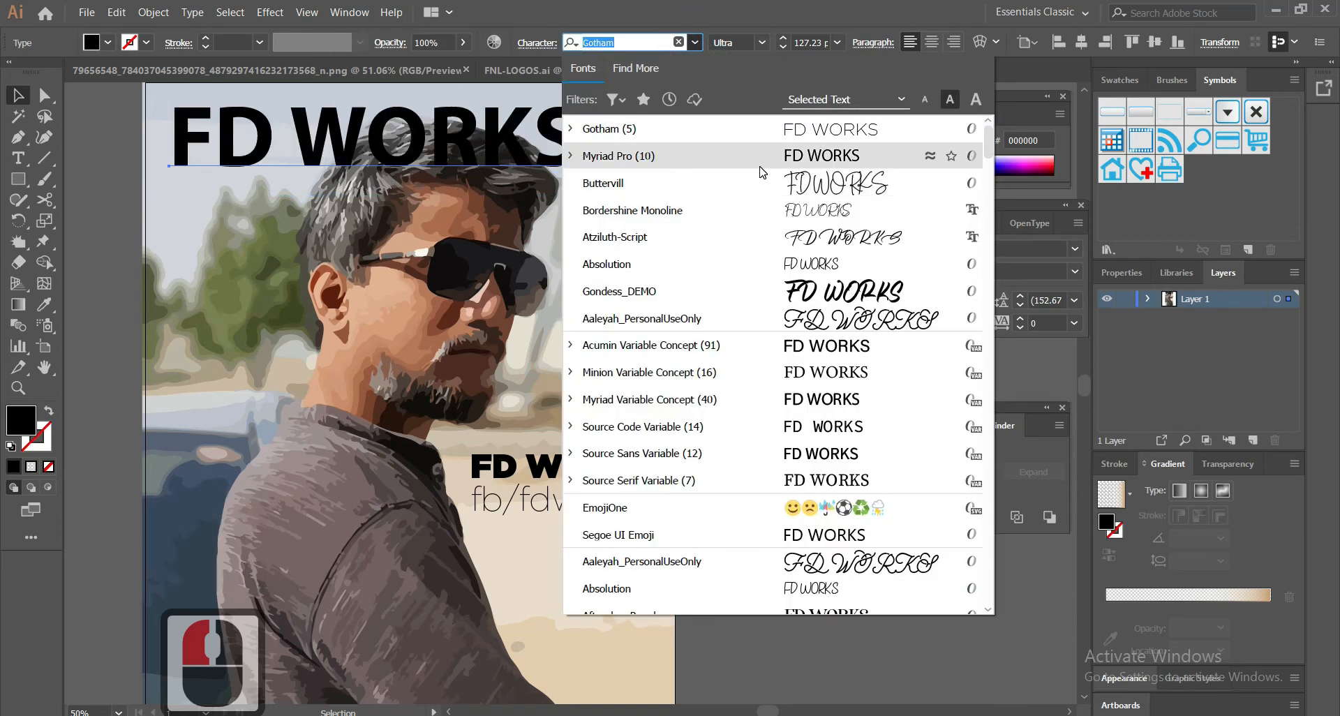
scroll(756, 322, "down", 2)
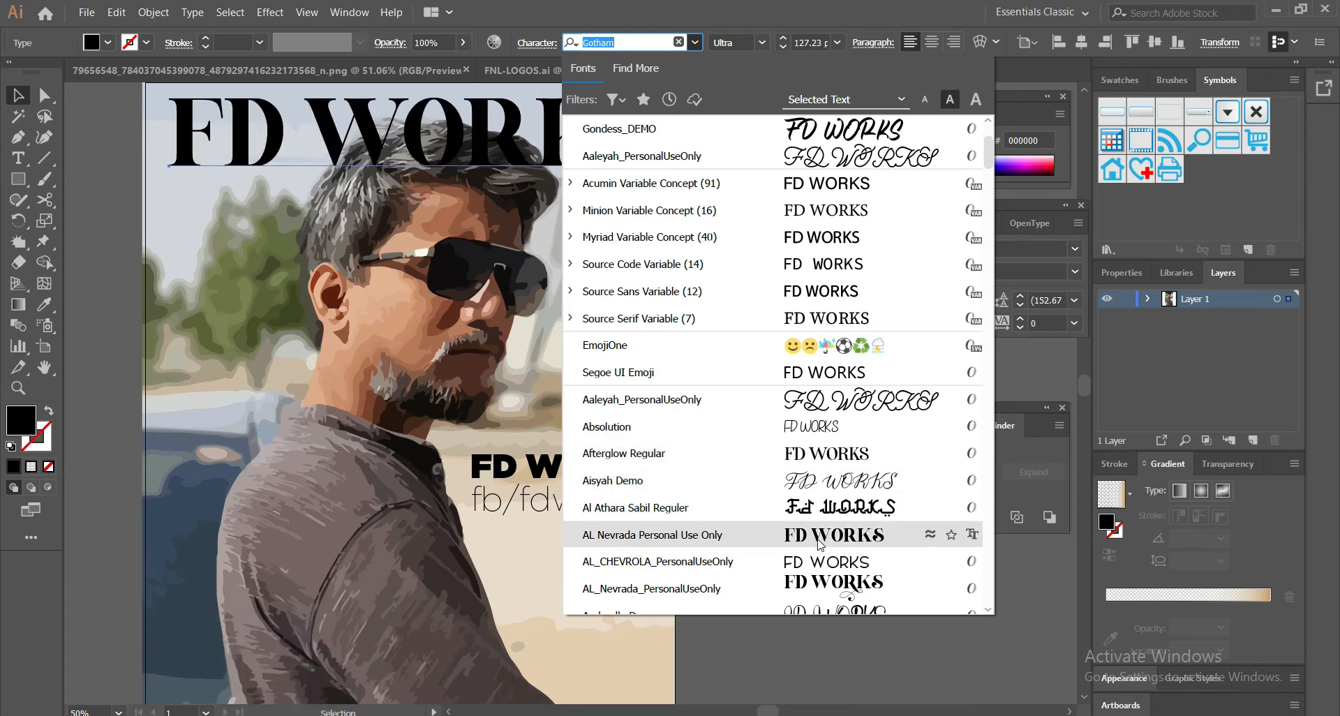
scroll(820, 543, "down", 3)
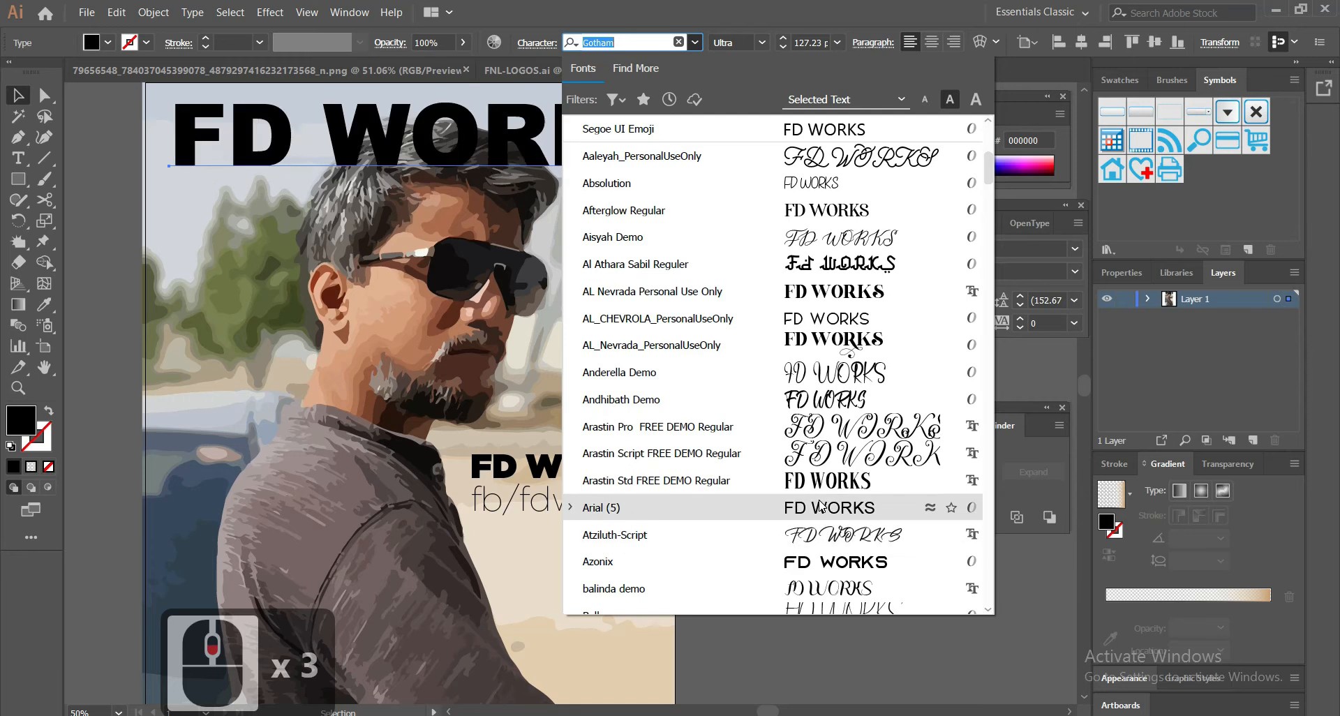
scroll(821, 509, "down", 2)
scroll(820, 507, "down", 8)
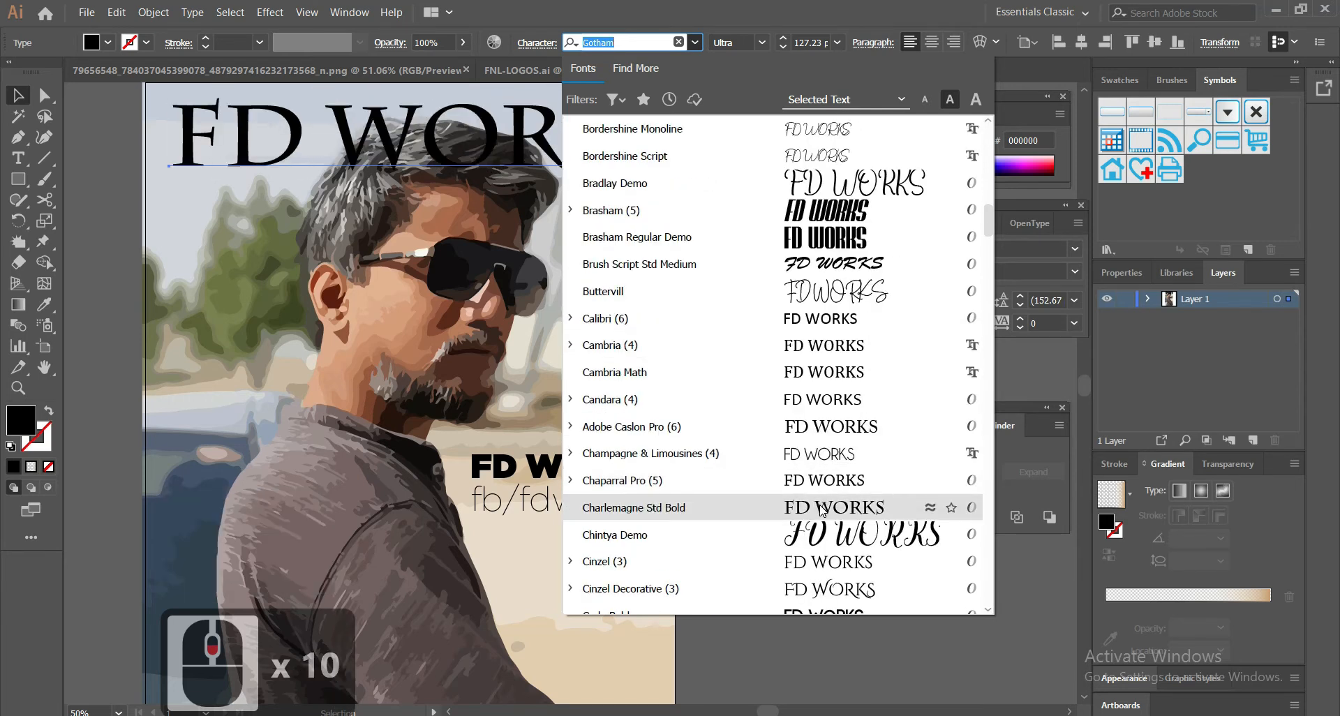
scroll(821, 509, "down", 2)
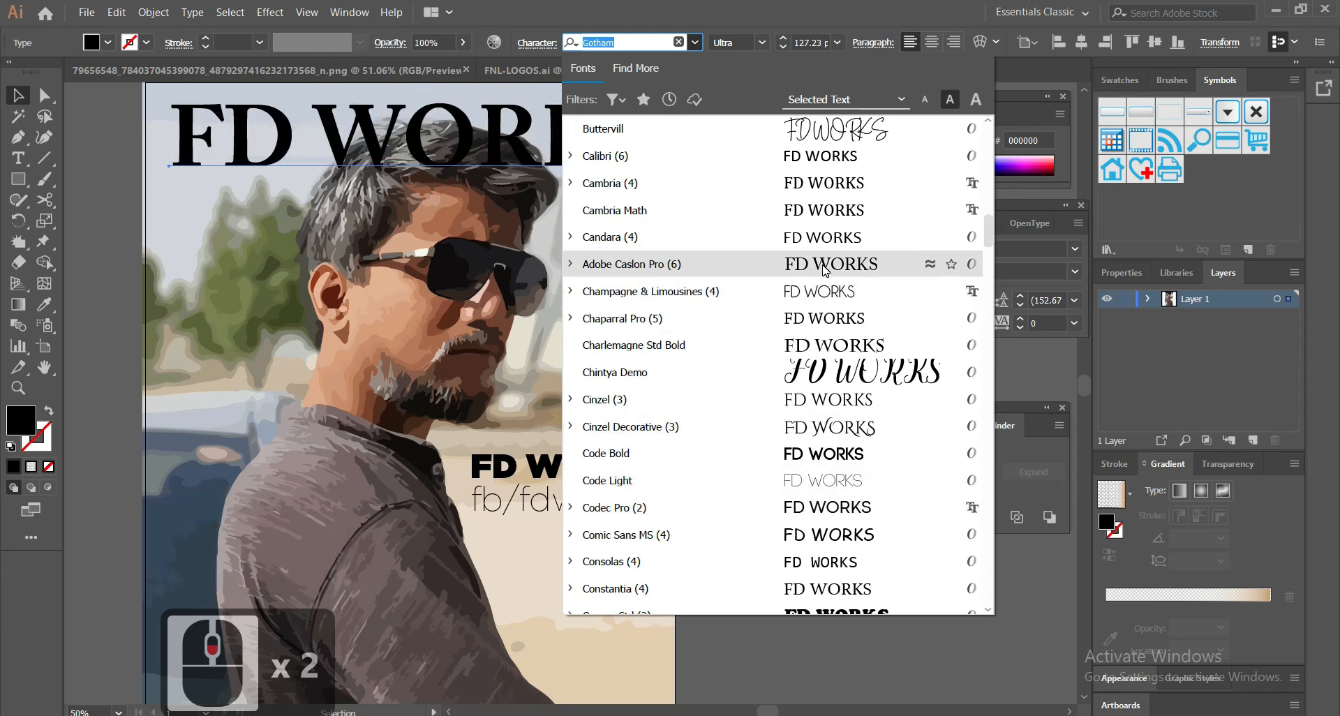
scroll(836, 421, "down", 7)
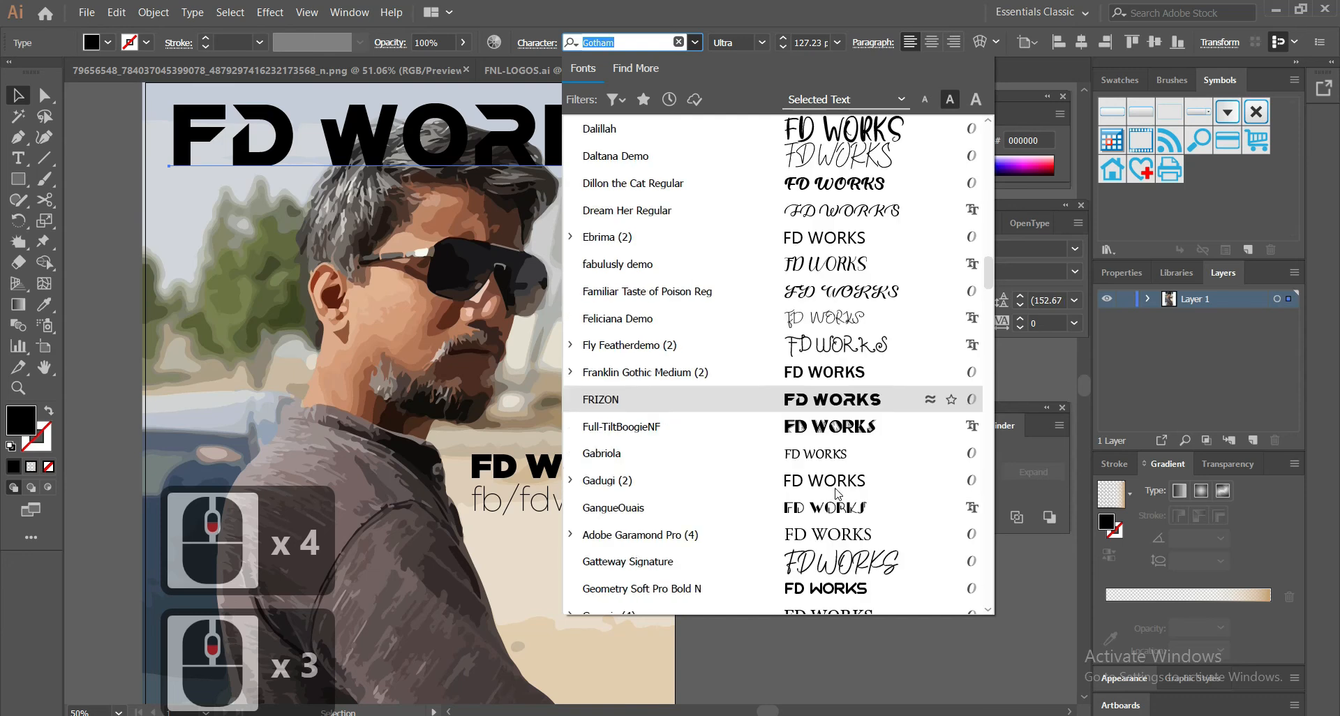
scroll(838, 492, "down", 5)
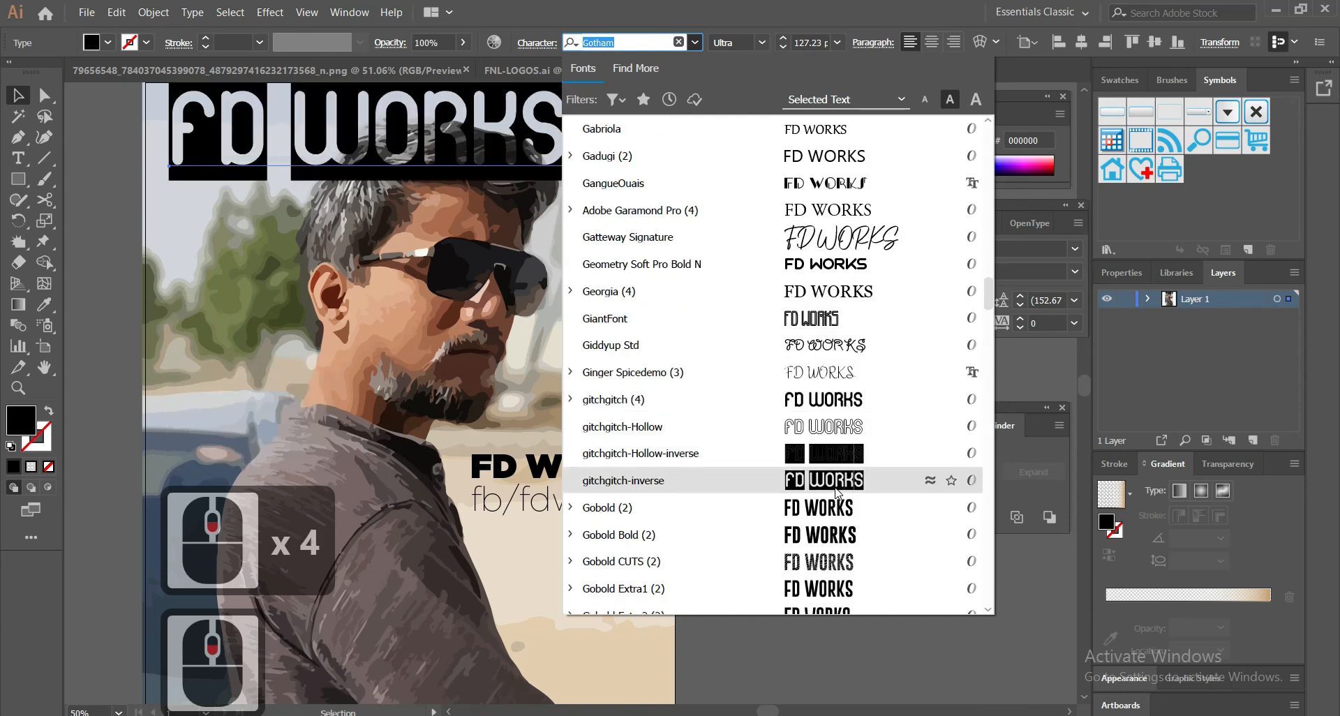
scroll(838, 492, "up", 20)
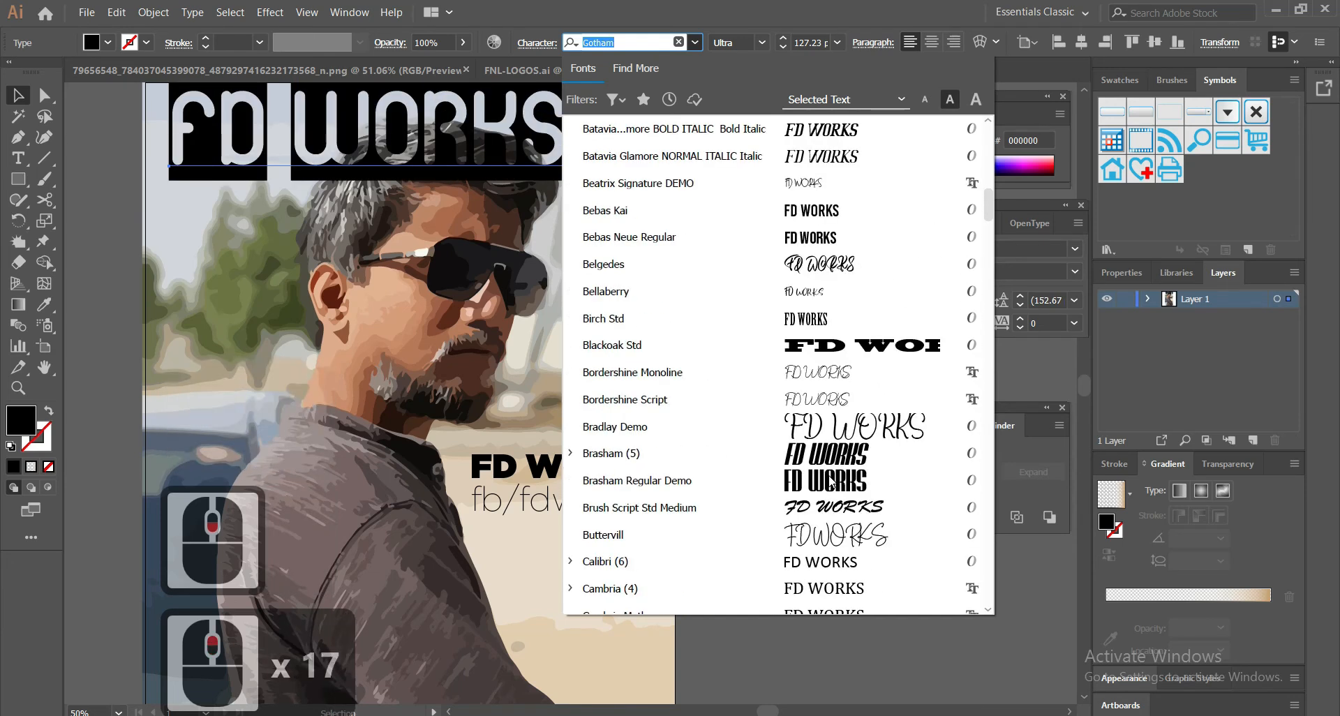
scroll(831, 480, "up", 3)
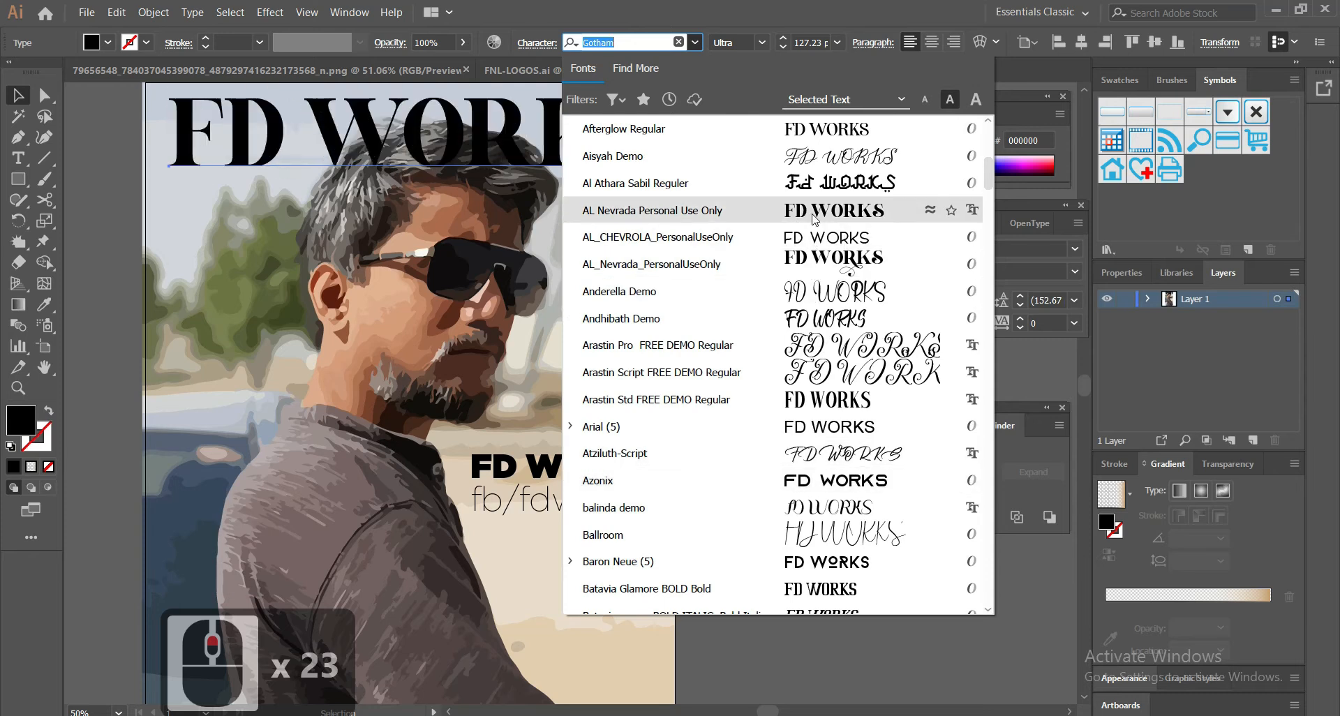
scroll(813, 219, "up", 2)
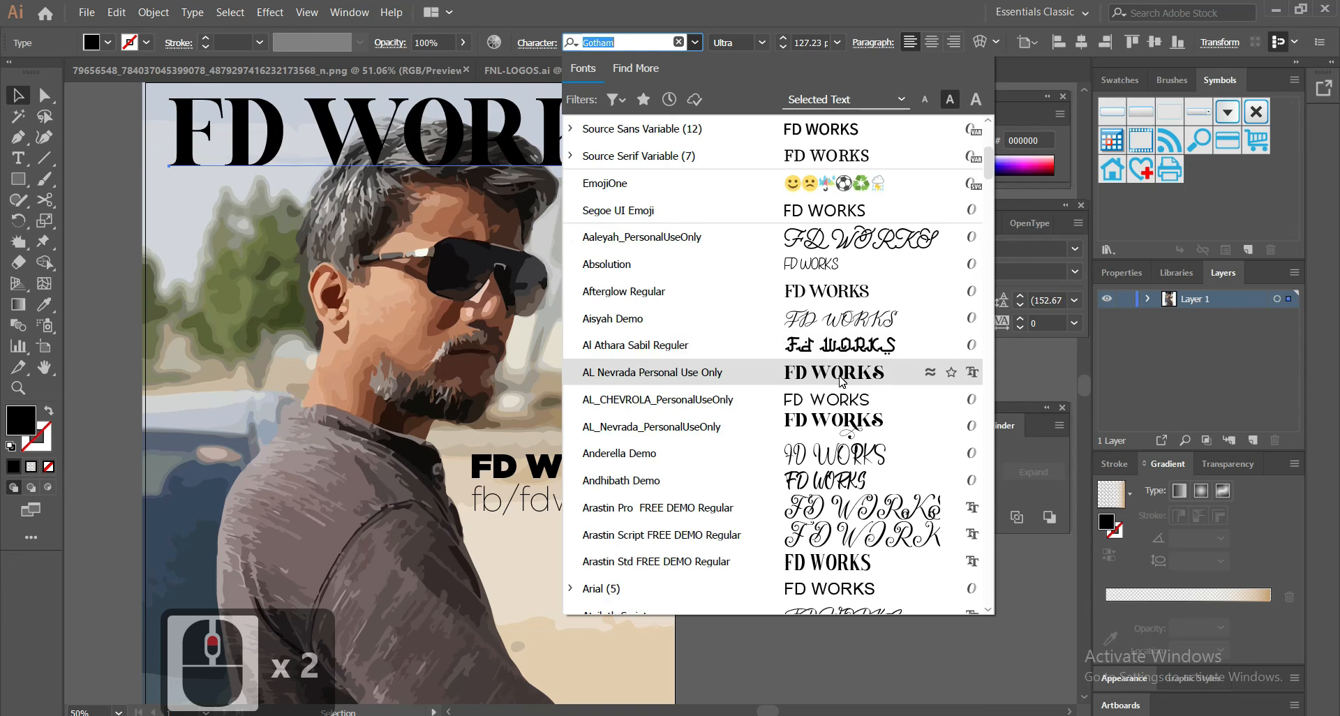
scroll(841, 370, "up", 5)
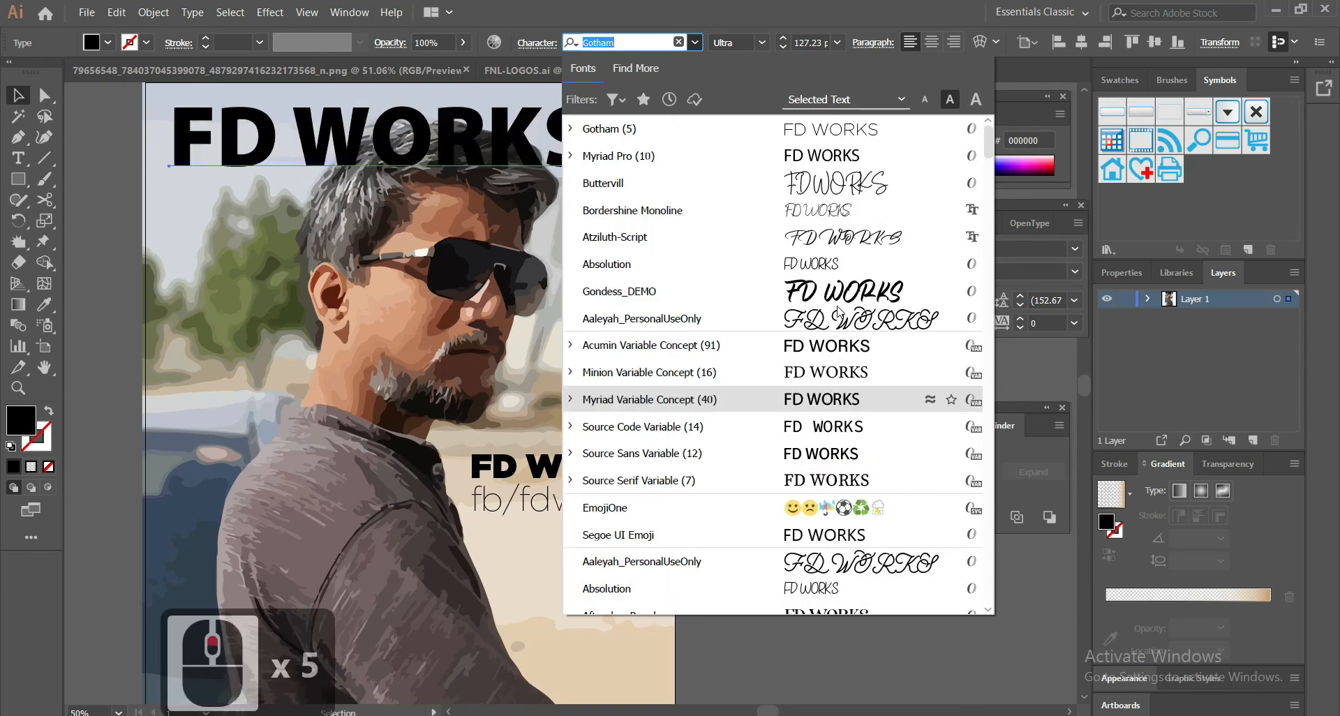
left_click(829, 134)
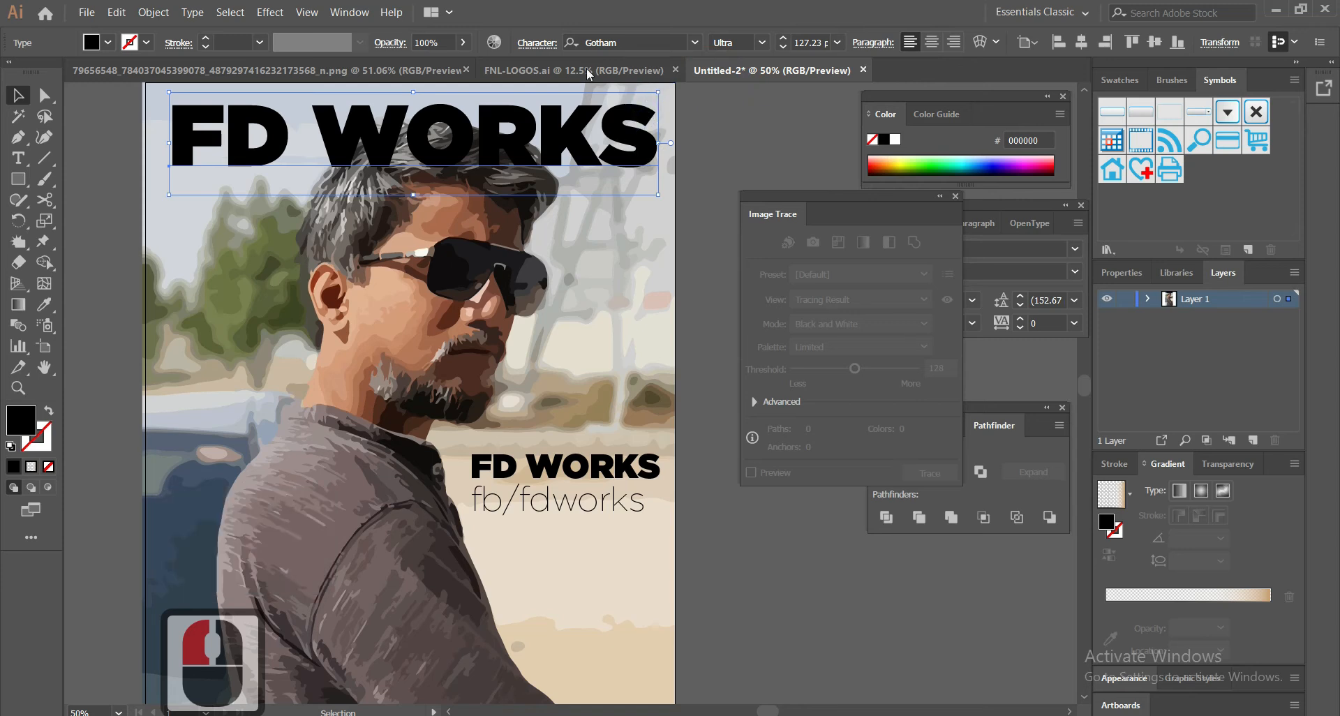
Recolor the large FD WORKS title with the brown tone 968058 sampled from the blurred background beside the beard
left_click(44, 304)
left_click(577, 400)
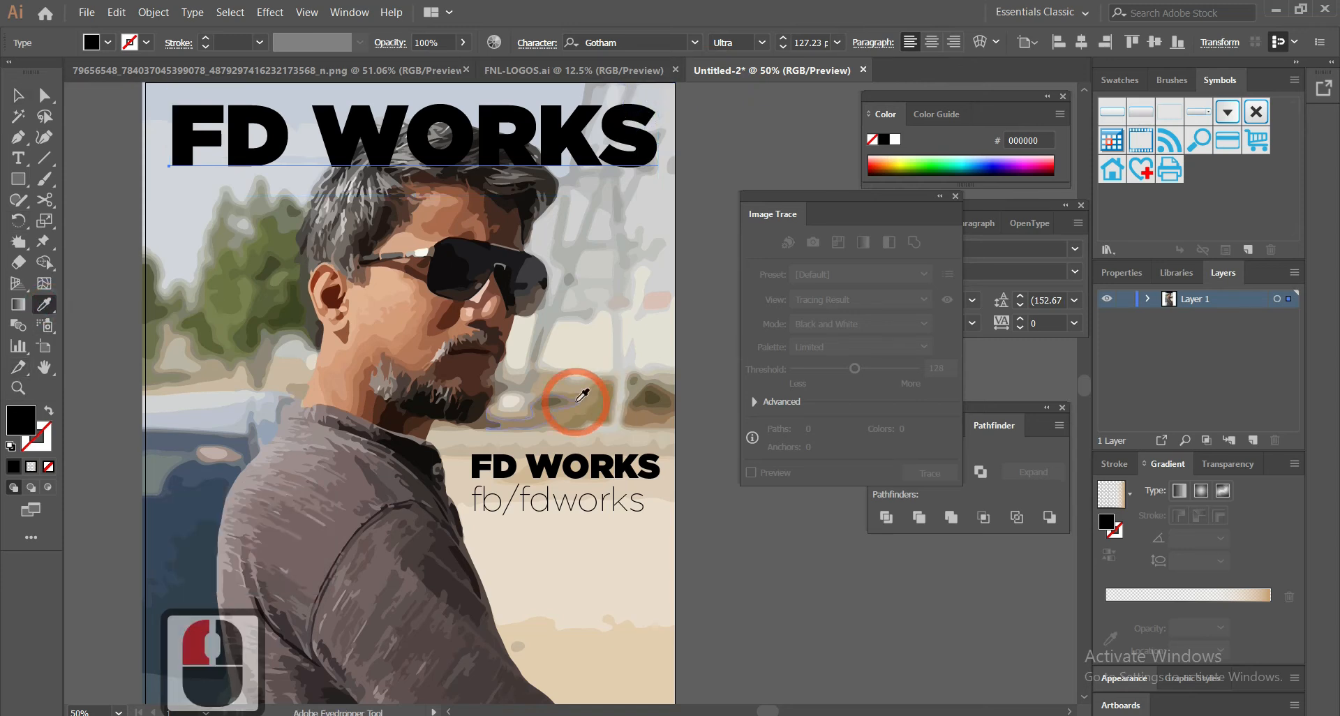
left_click(592, 399)
left_click(18, 95)
Try several blending modes on the brown FD WORKS title and settle on Multiply
left_click(379, 45)
left_click(253, 69)
left_click(253, 69)
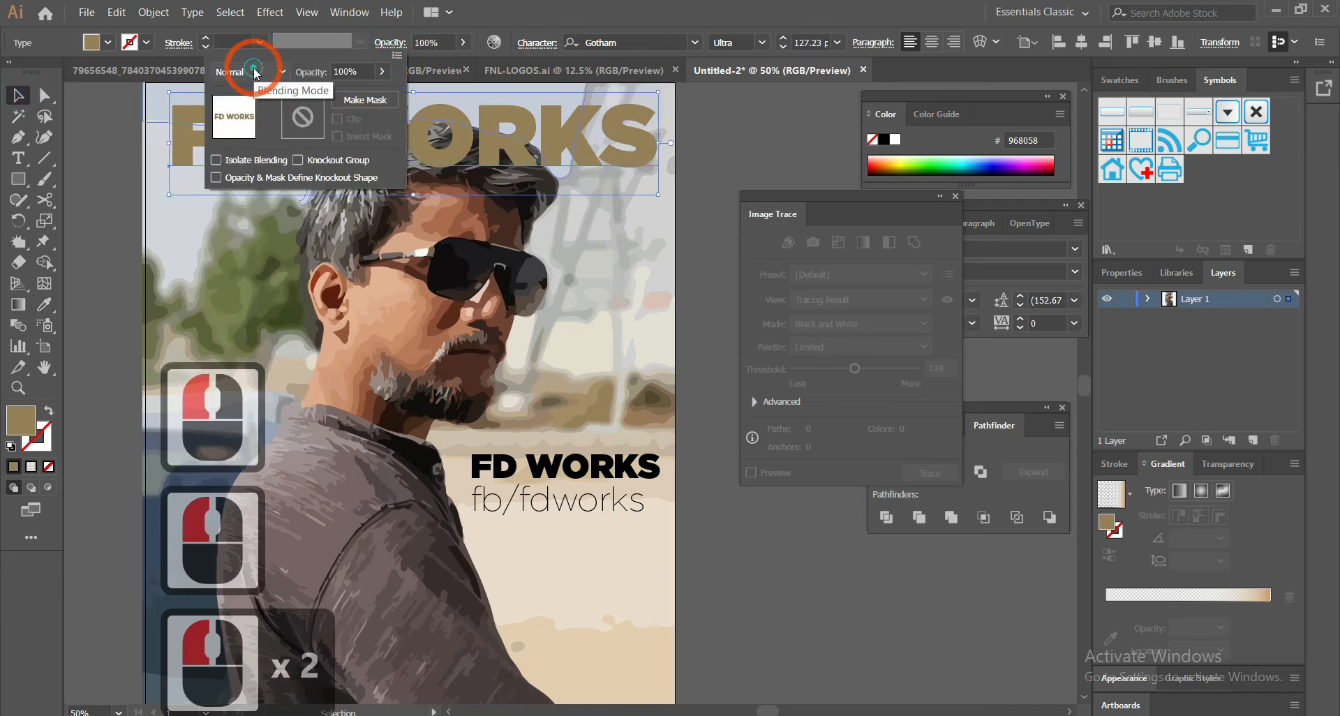
left_click(253, 69)
scroll(253, 68, "down", 2)
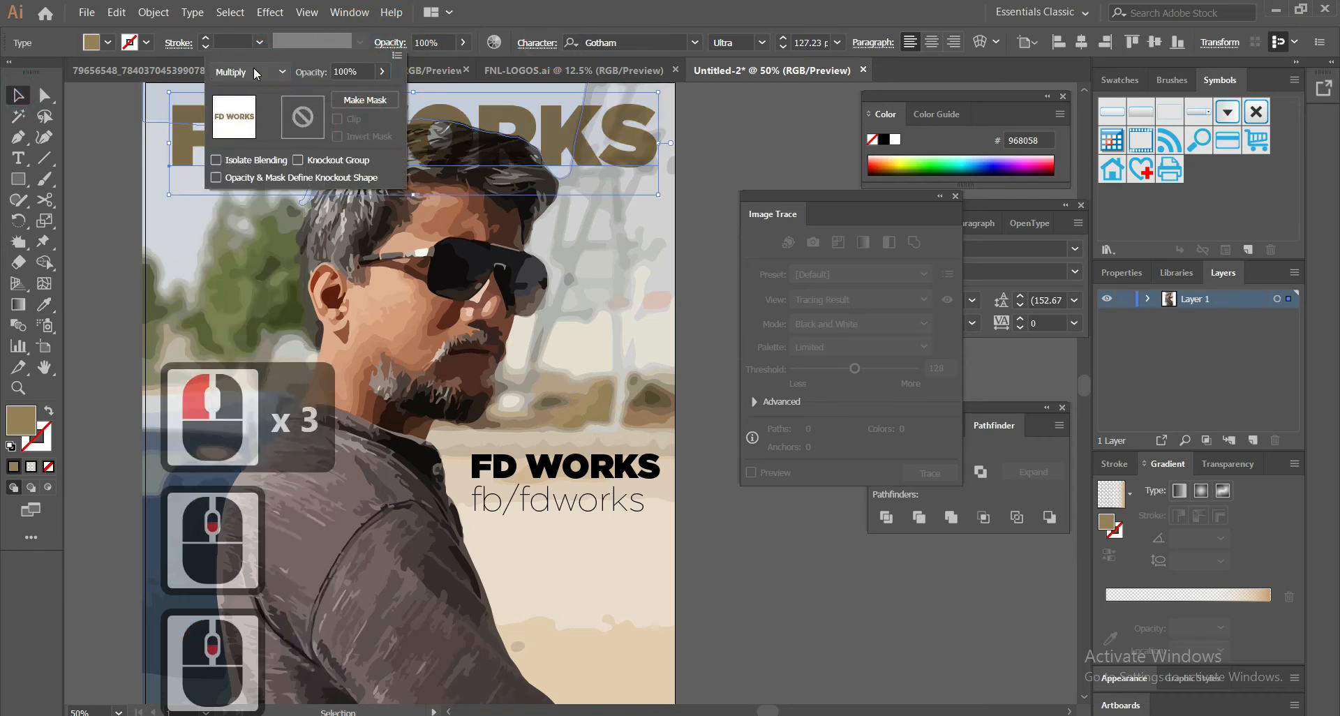
scroll(253, 73, "down", 1)
scroll(253, 74, "up", 1)
scroll(255, 74, "down", 3)
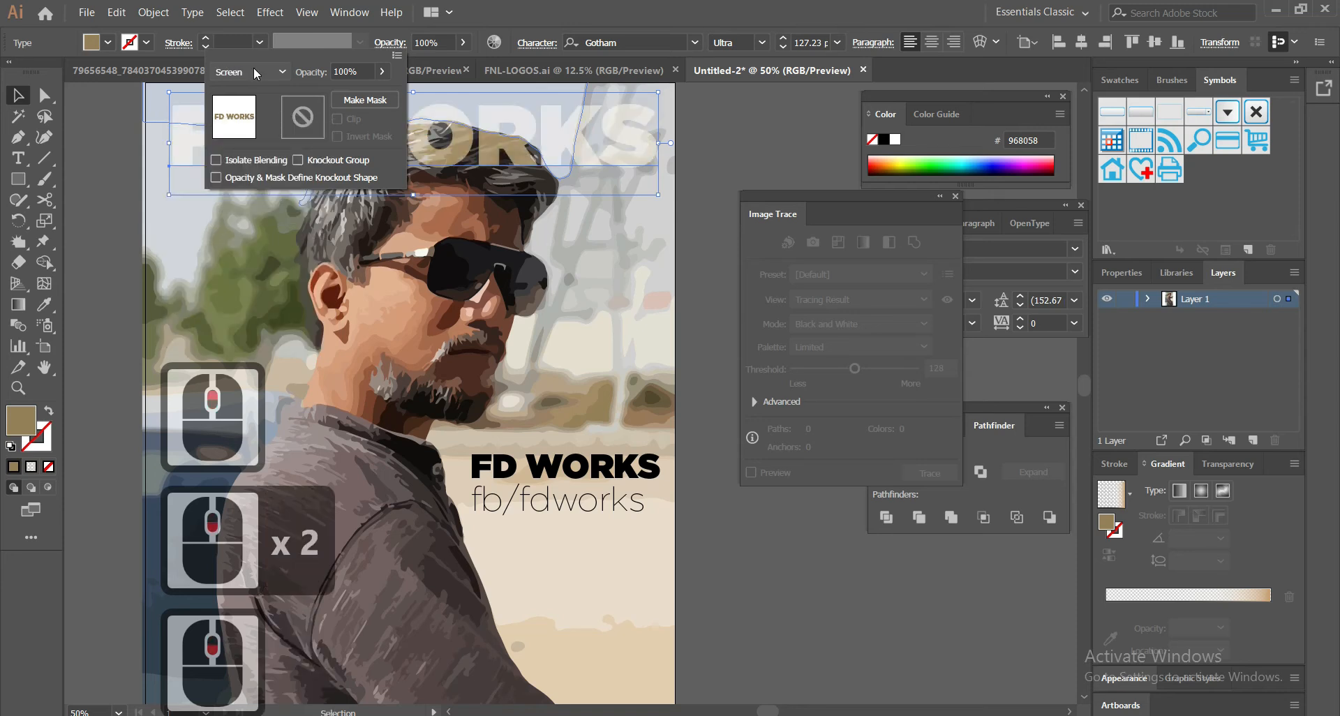
scroll(256, 73, "down", 4)
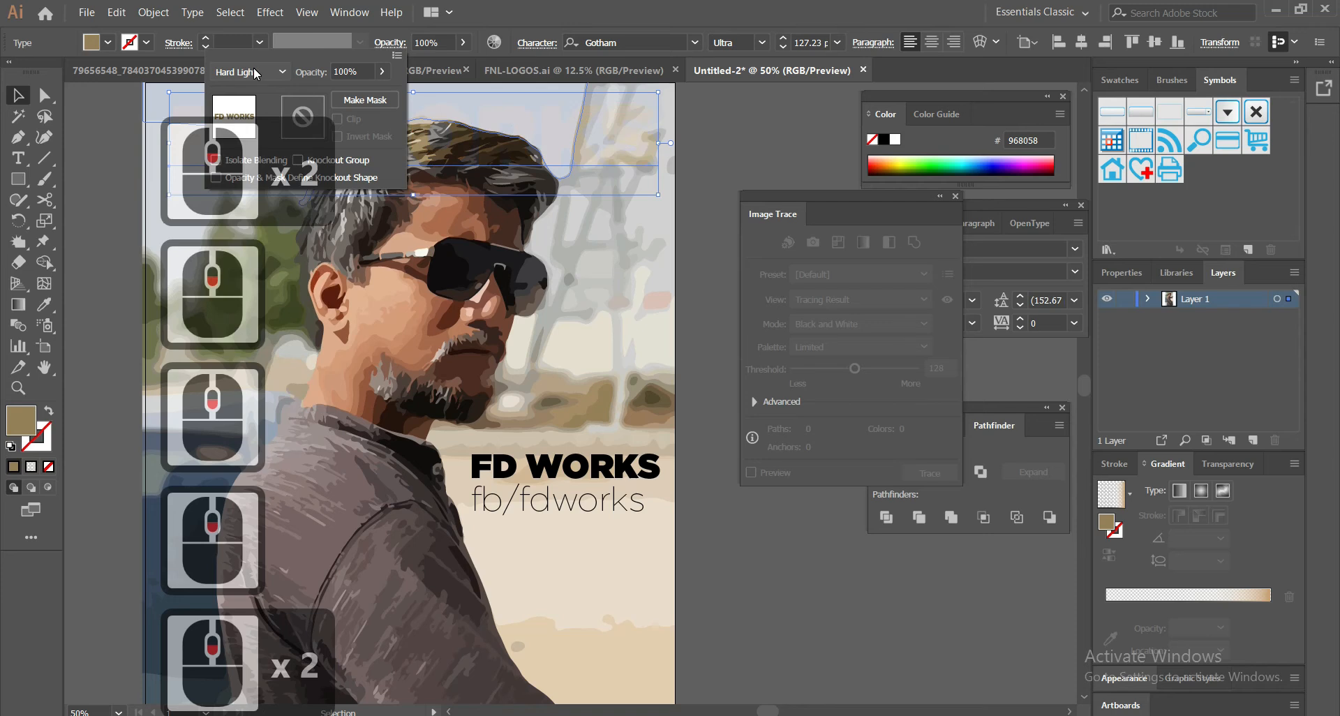
scroll(256, 74, "down", 3)
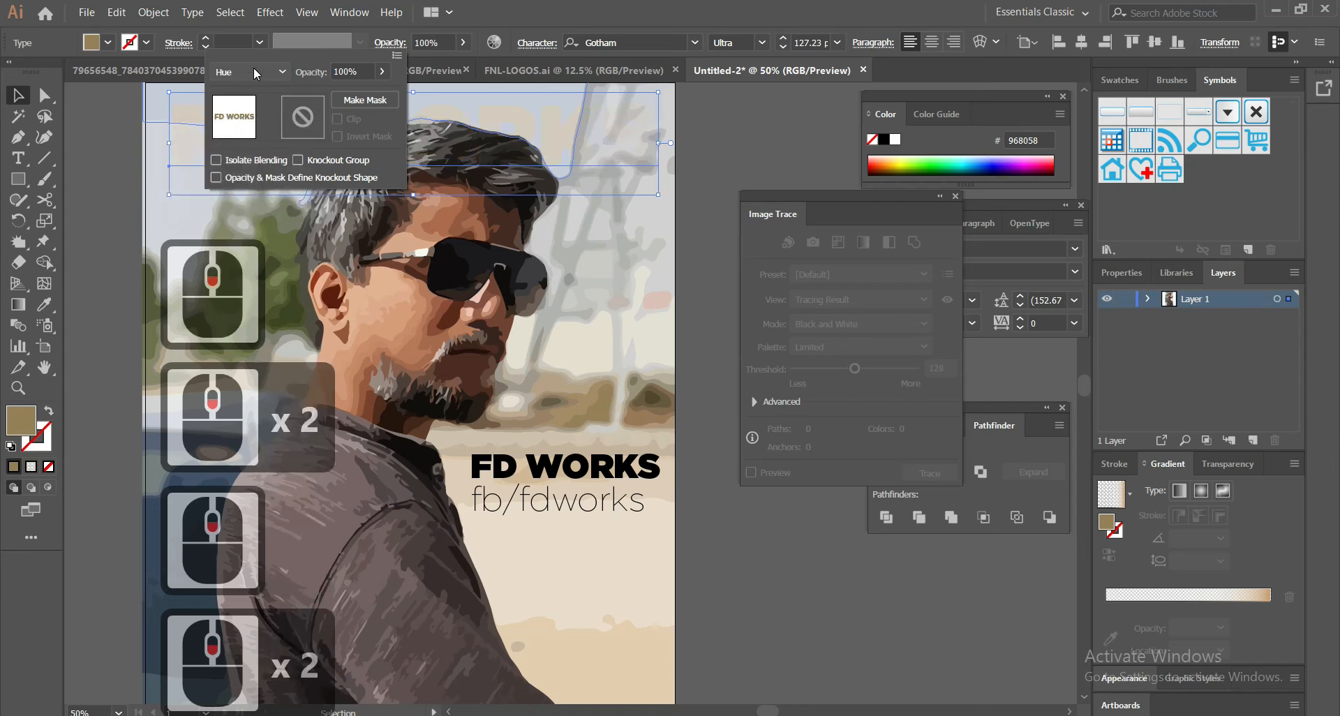
scroll(255, 73, "up", 6)
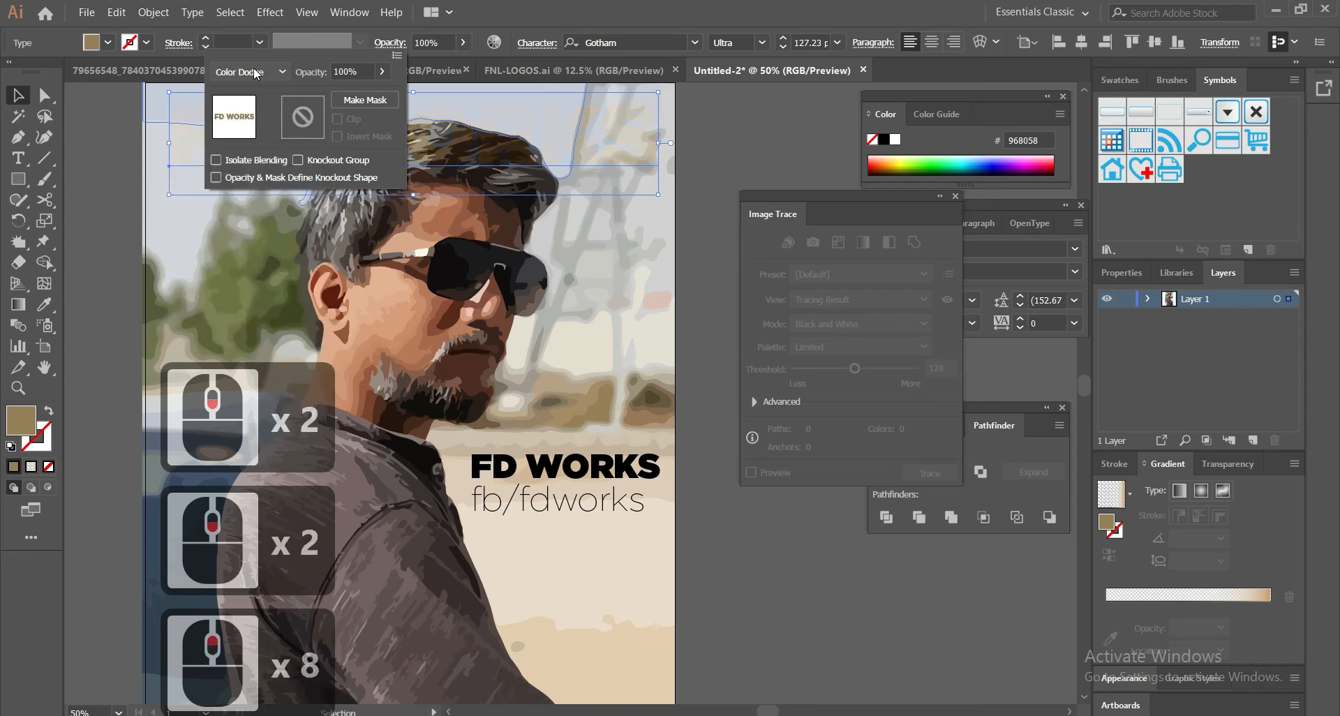
scroll(255, 72, "up", 4)
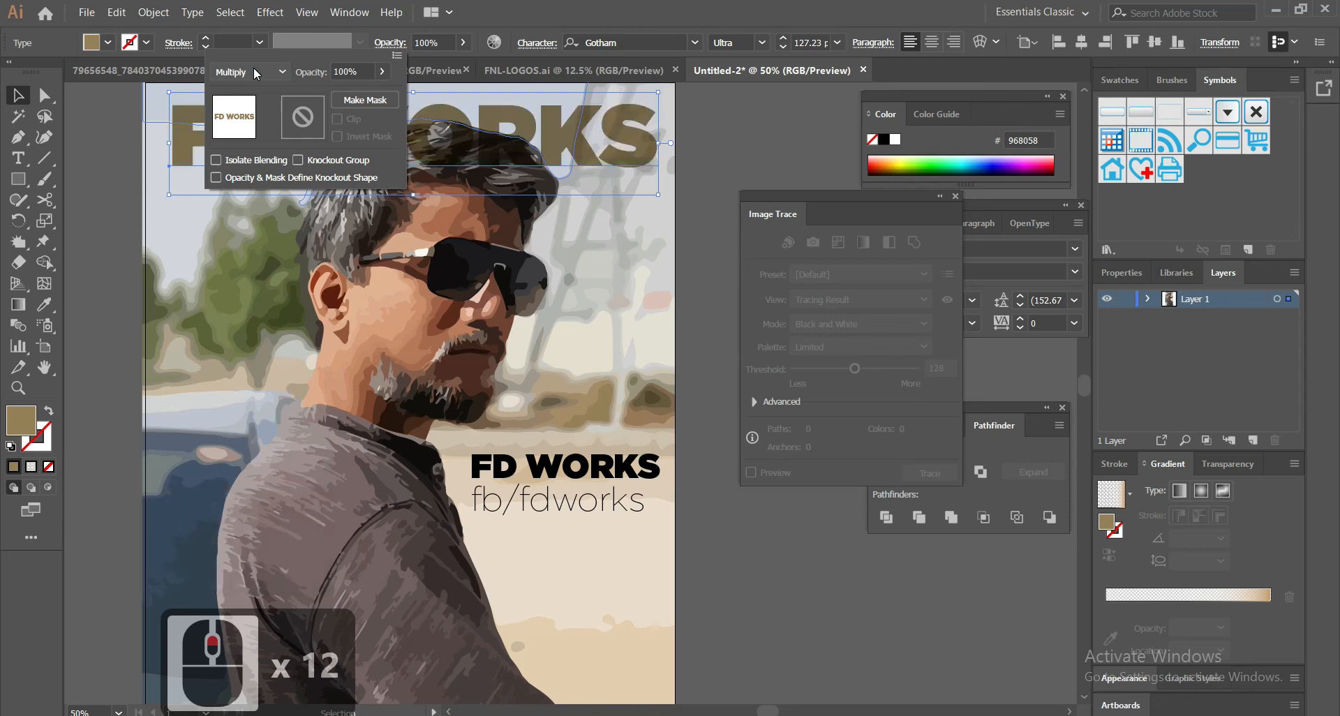
scroll(255, 73, "up", 1)
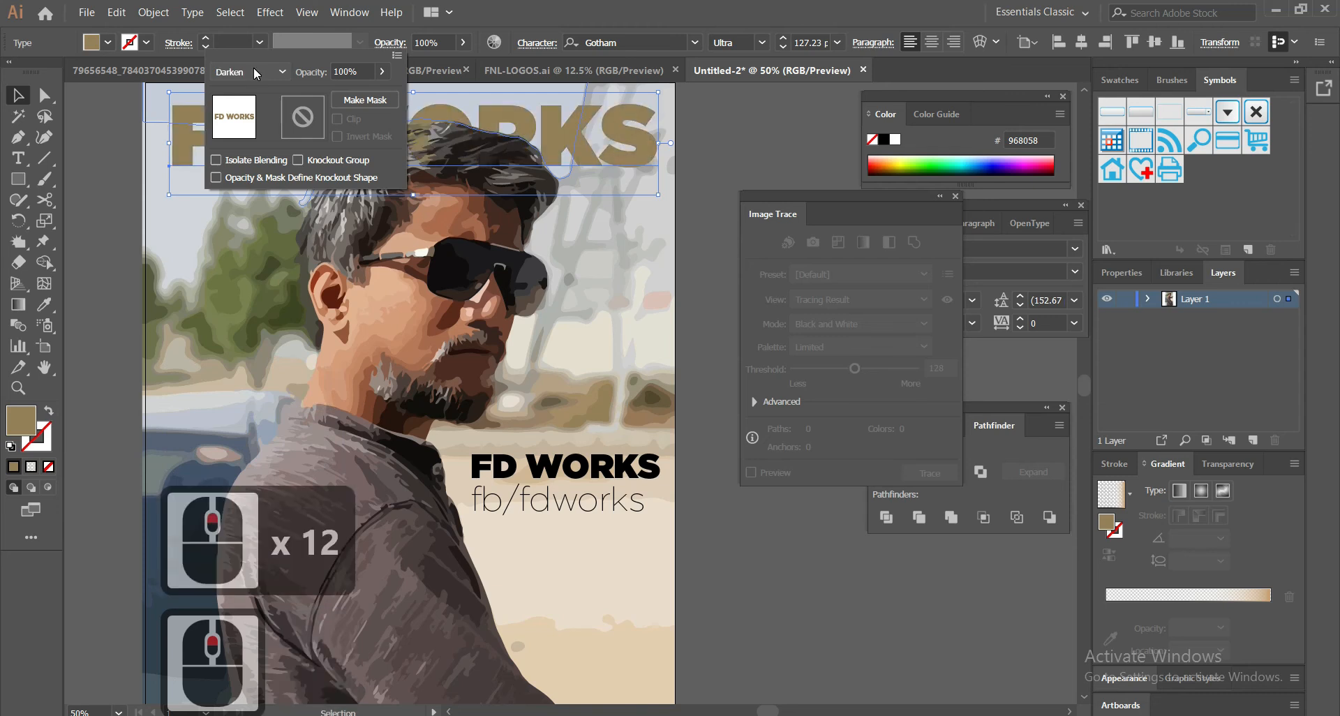
scroll(256, 74, "up", 1)
scroll(256, 74, "down", 2)
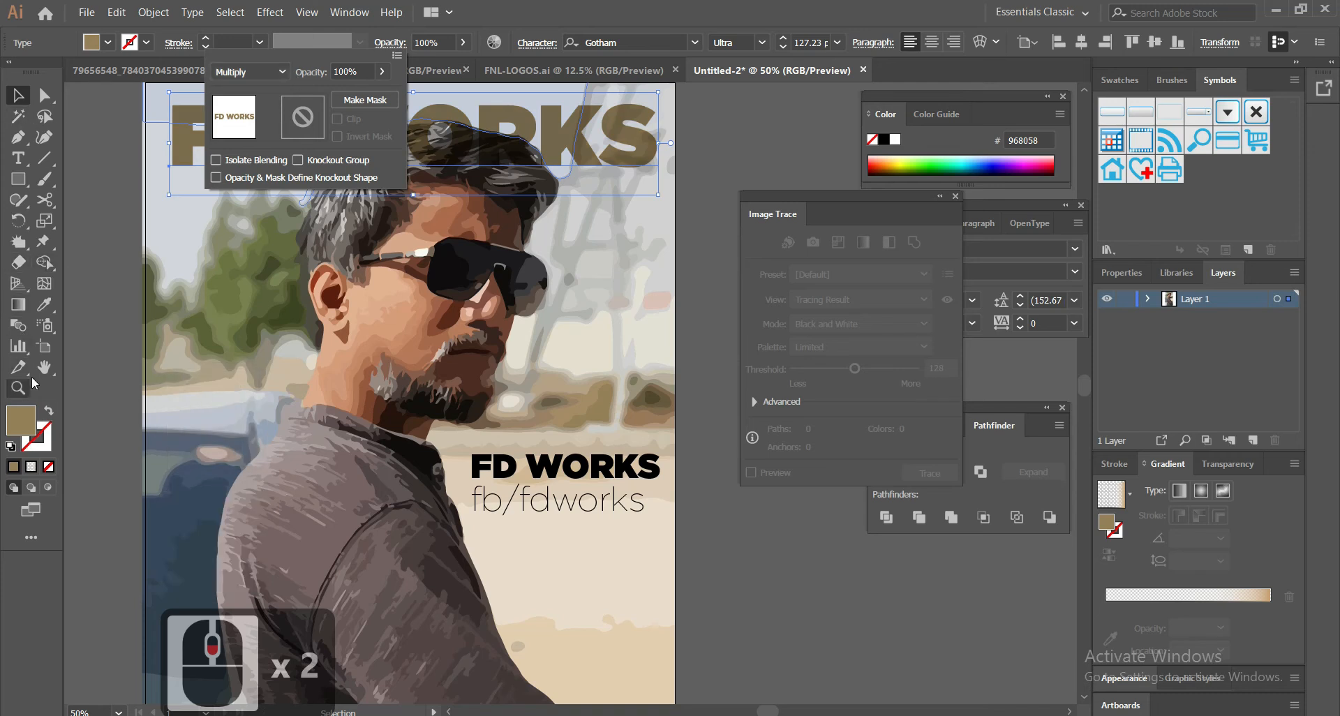
Recolor the large FD WORKS title with the dark green 494E2A sampled from the tree in the background
left_click(43, 304)
left_click(613, 477)
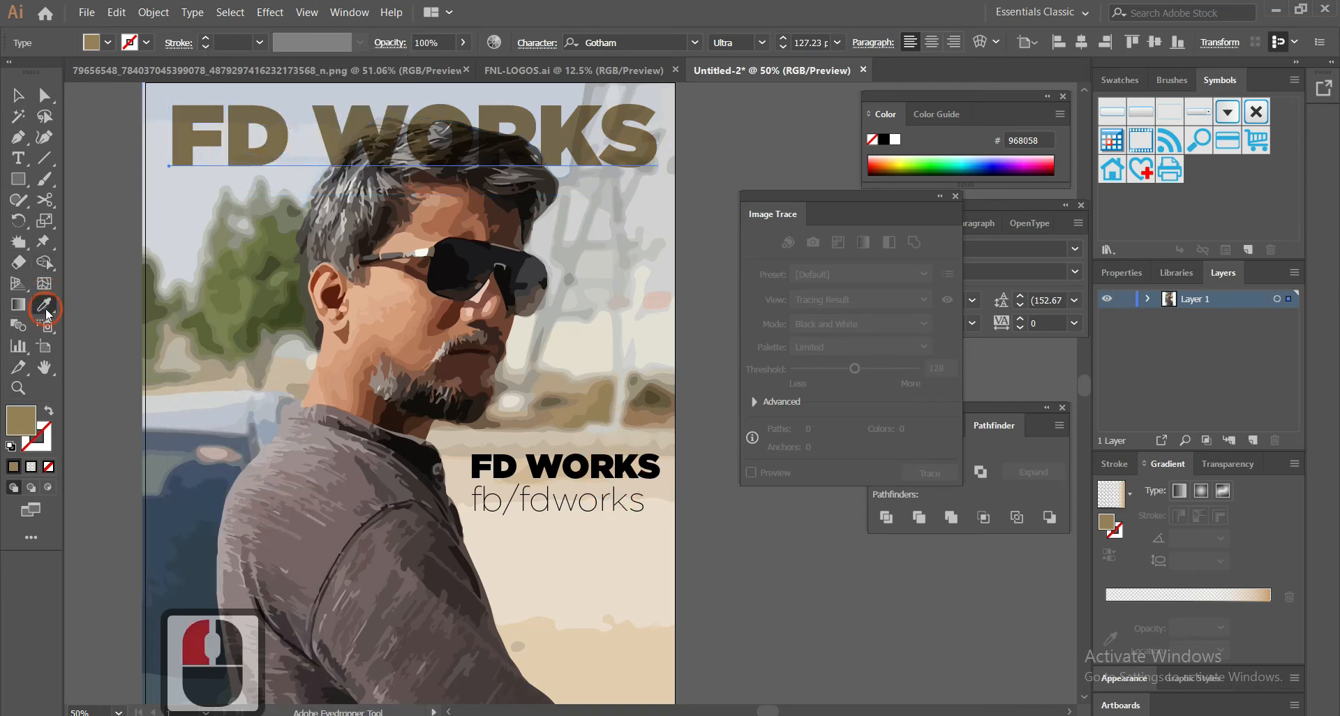
left_click(243, 320)
left_click(255, 323)
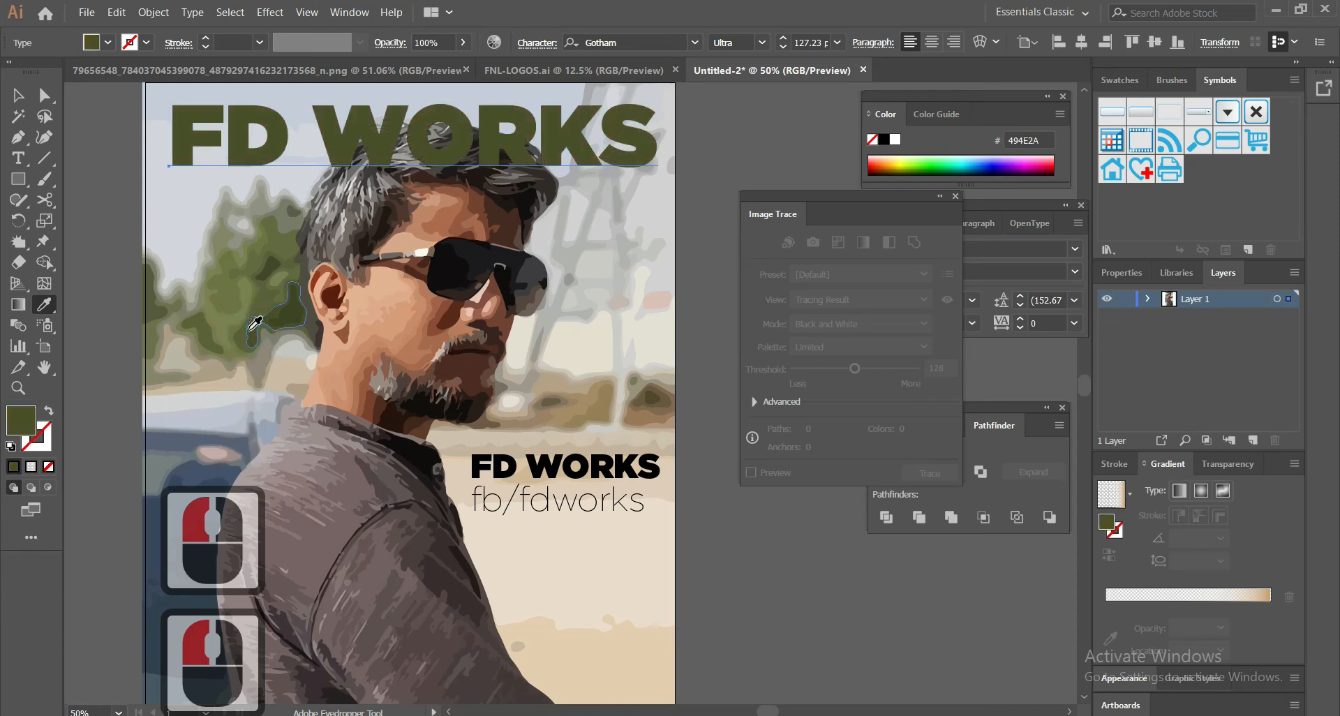
left_click(248, 322)
left_click(246, 309)
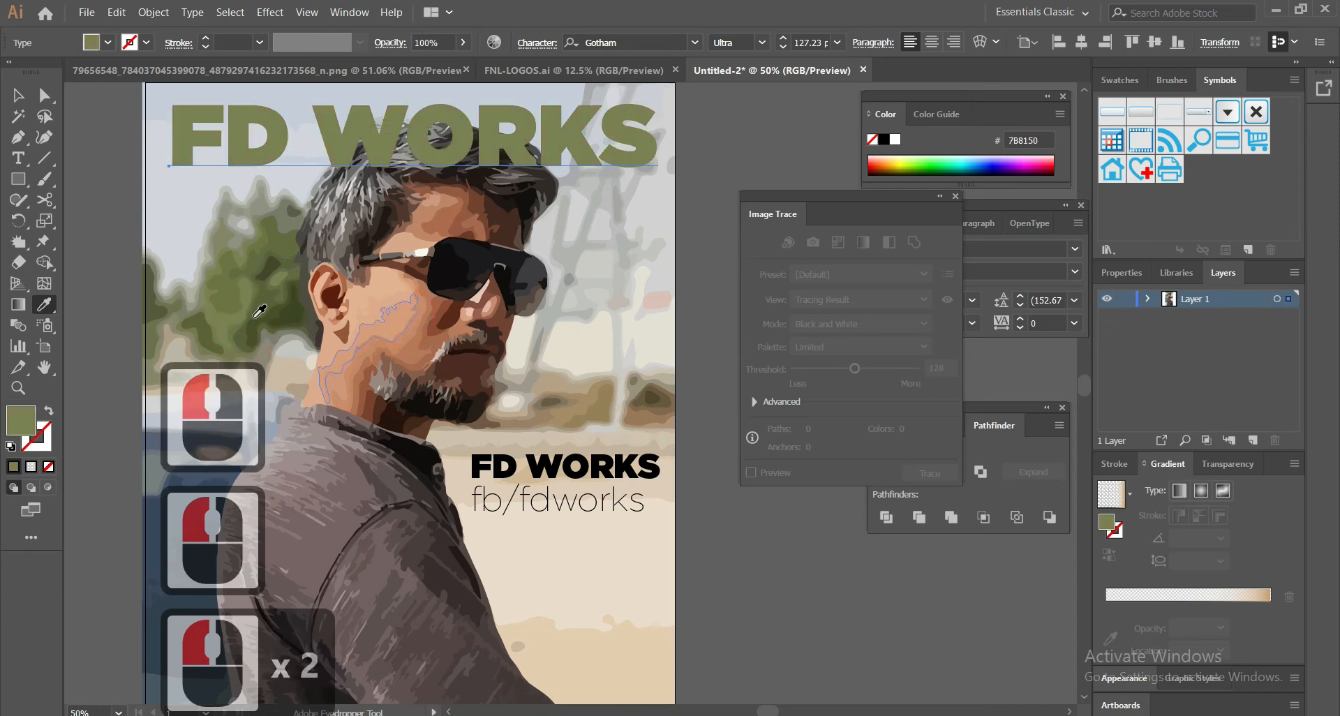
left_click(247, 339)
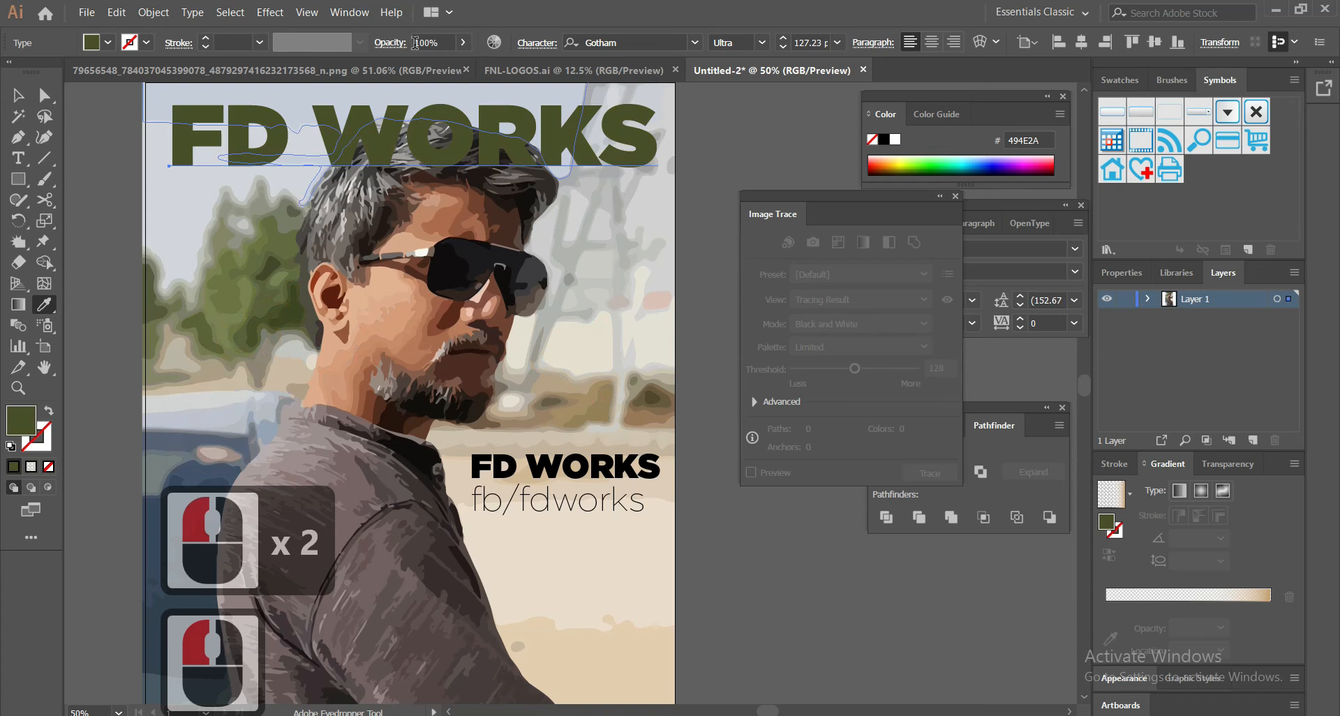
Set the blending mode of the dark green FD WORKS title to Multiply
left_click(390, 43)
left_click(251, 71)
left_click(260, 204)
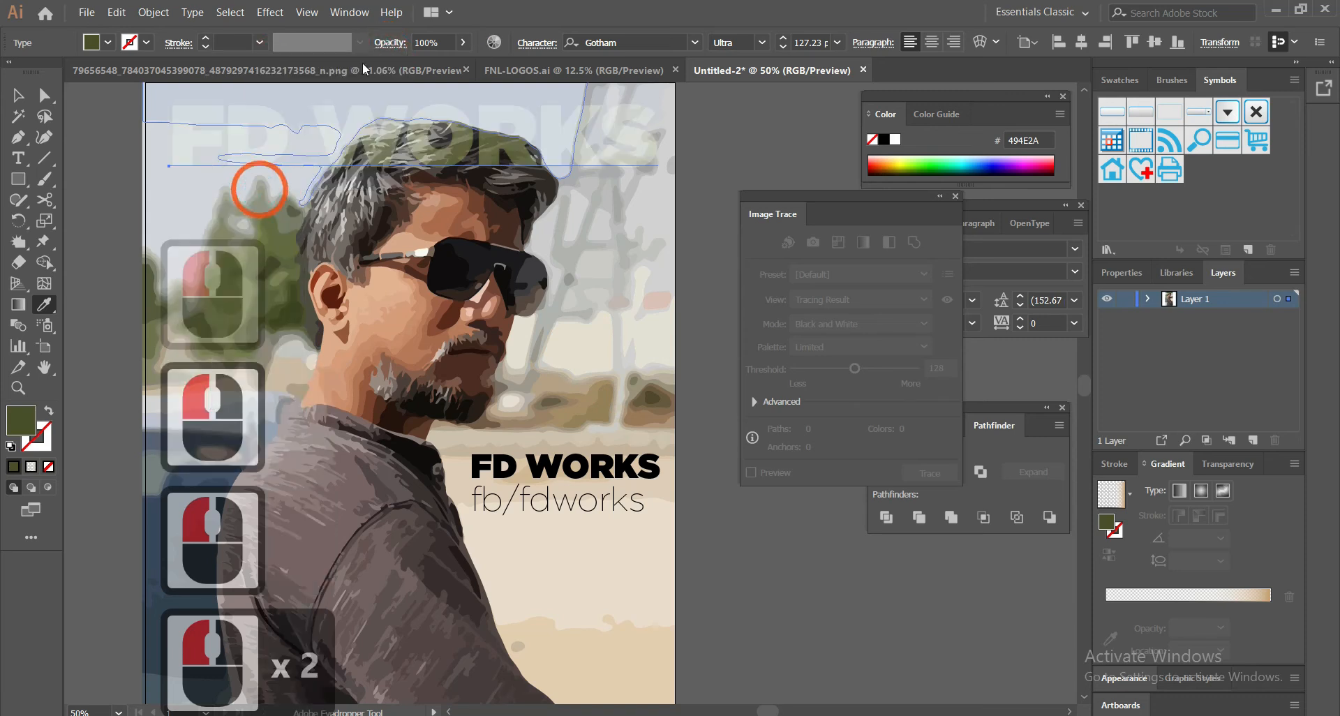
left_click(273, 74)
left_click(262, 115)
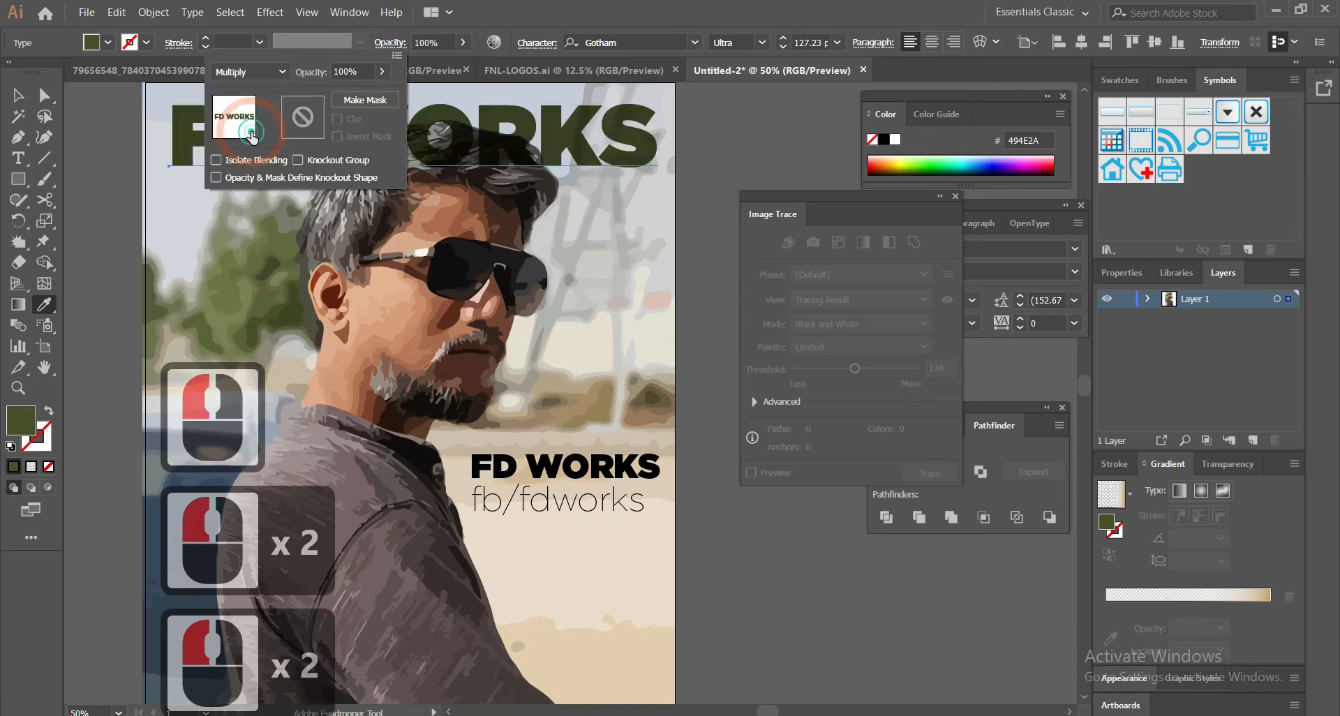
left_click(420, 37)
left_click(19, 97)
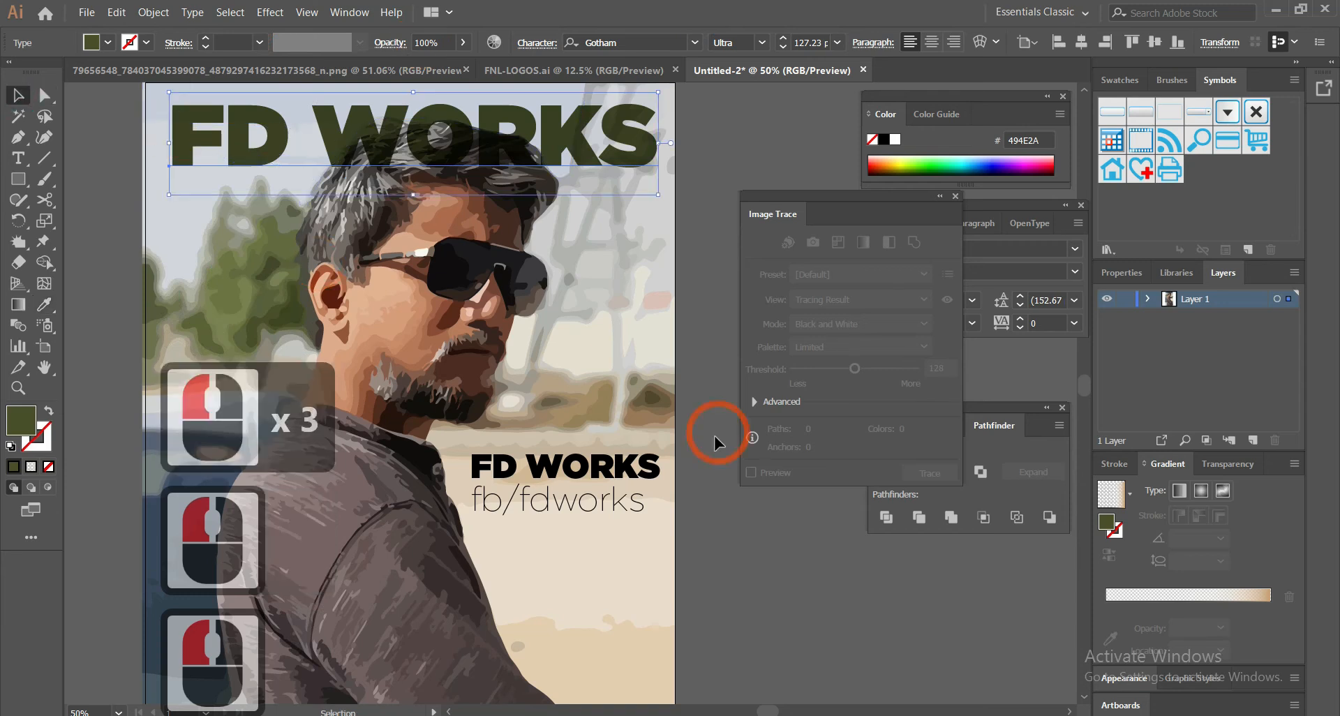
Replace the text of the large title at the top of the photo with MAKE SURE in capitals
double_click(612, 478)
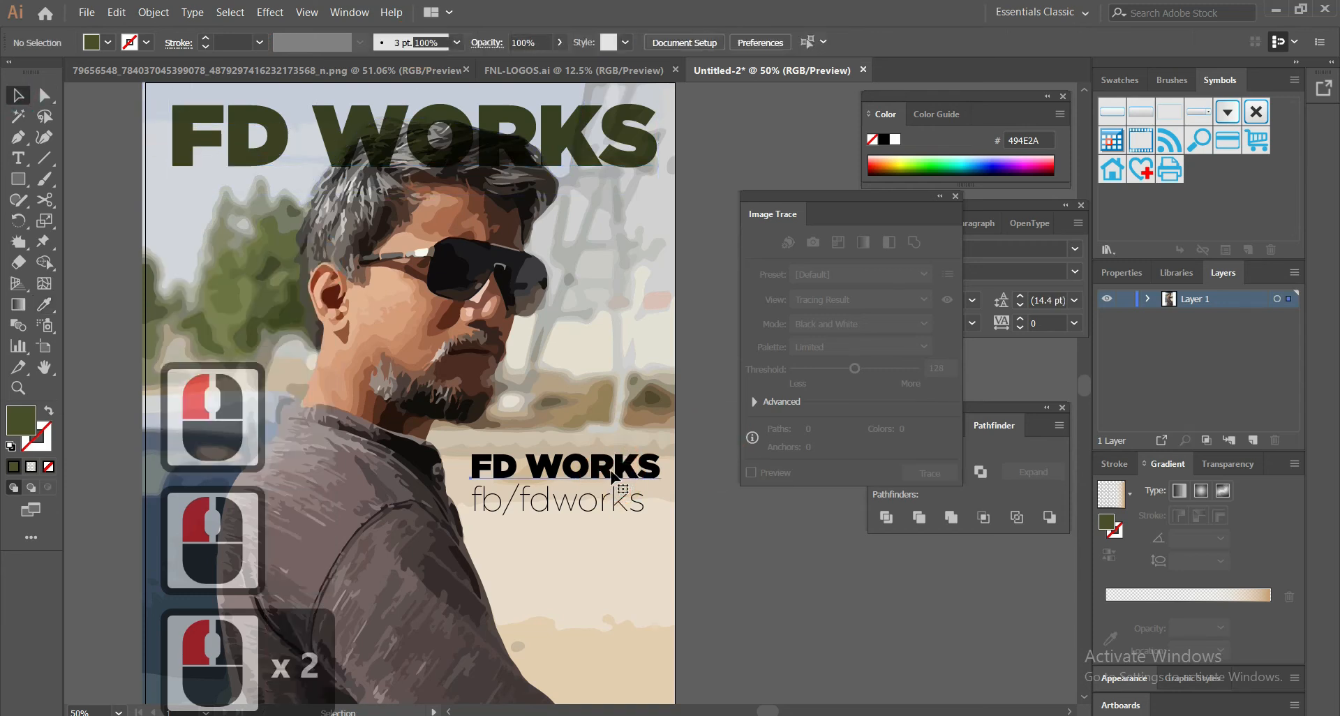
double_click(599, 150)
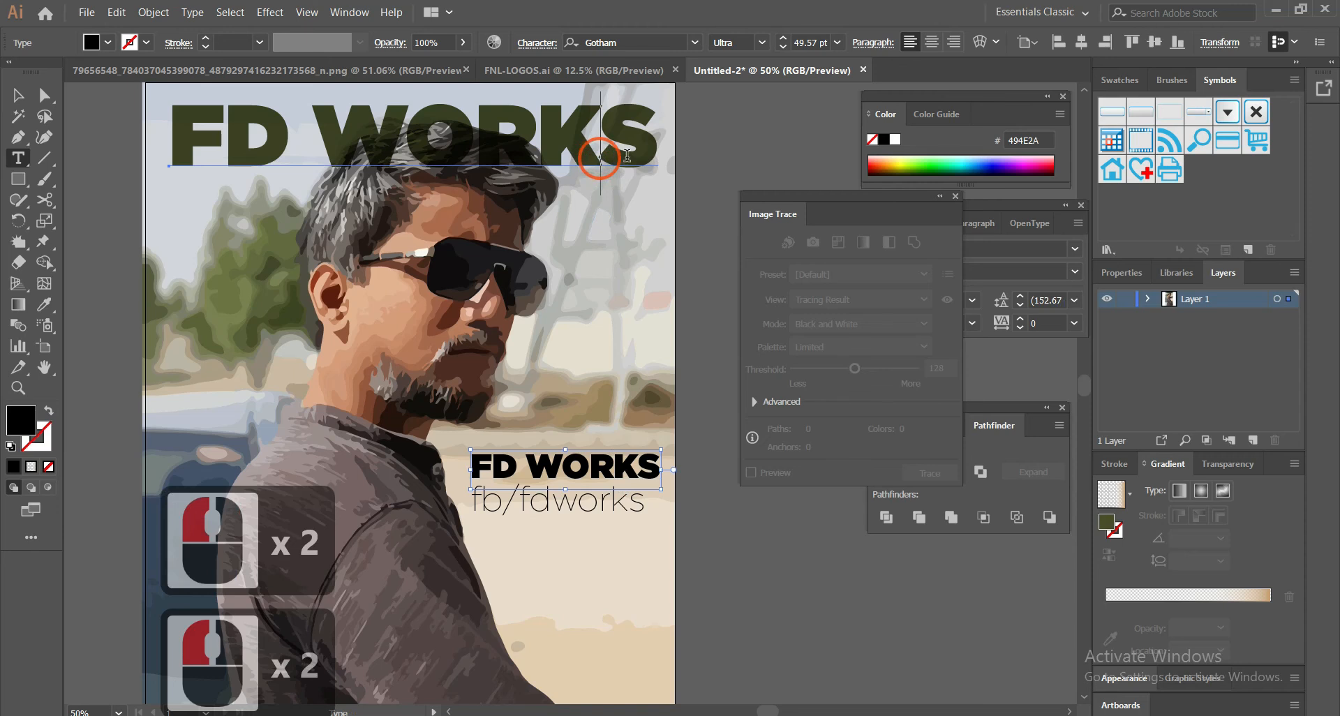
left_click_drag(658, 143, 184, 138)
type("Make")
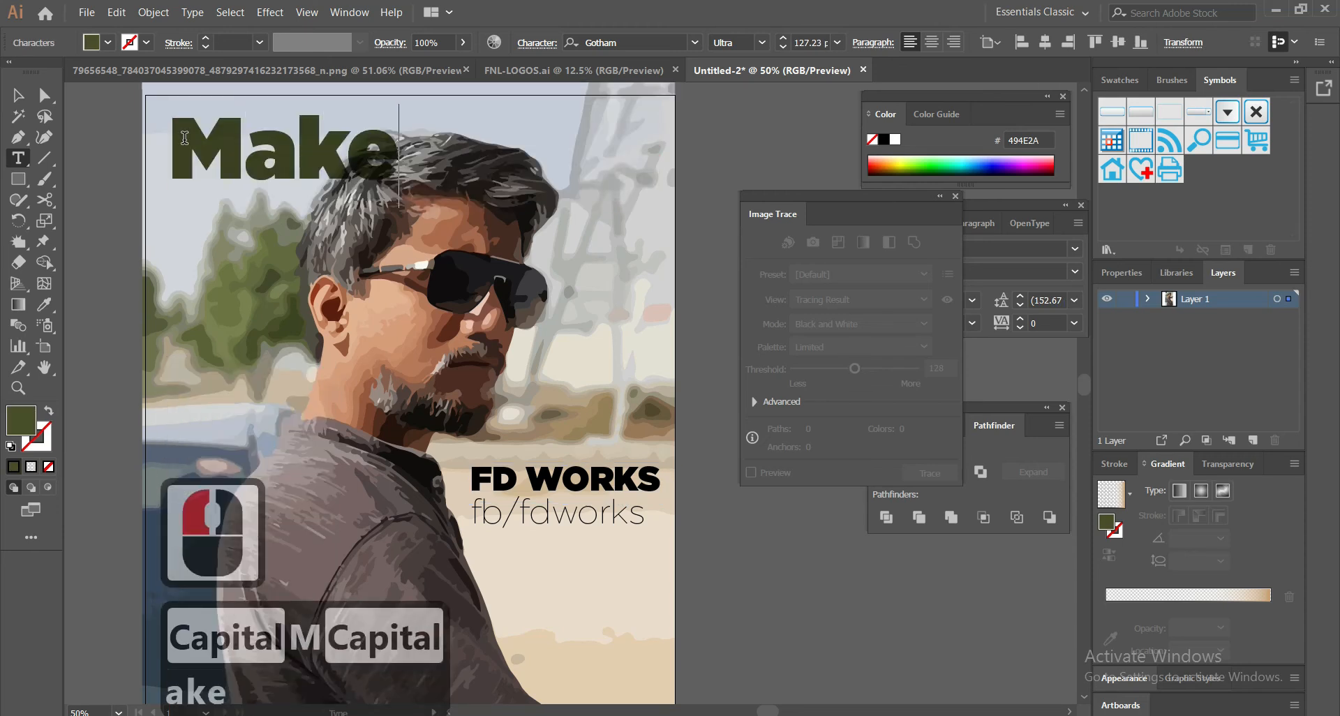
key("BackSpace")
key("BackSpace")
key("BackSpace")
type("AKE")
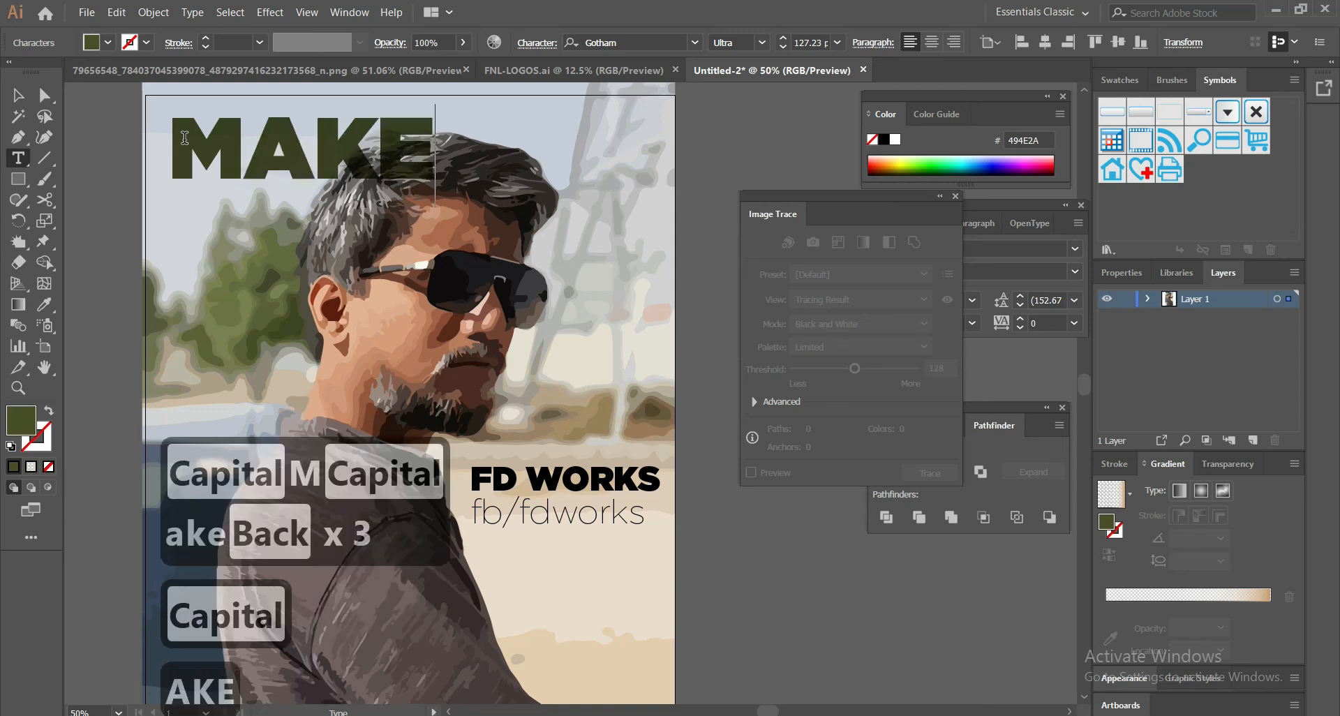
type(" SURE")
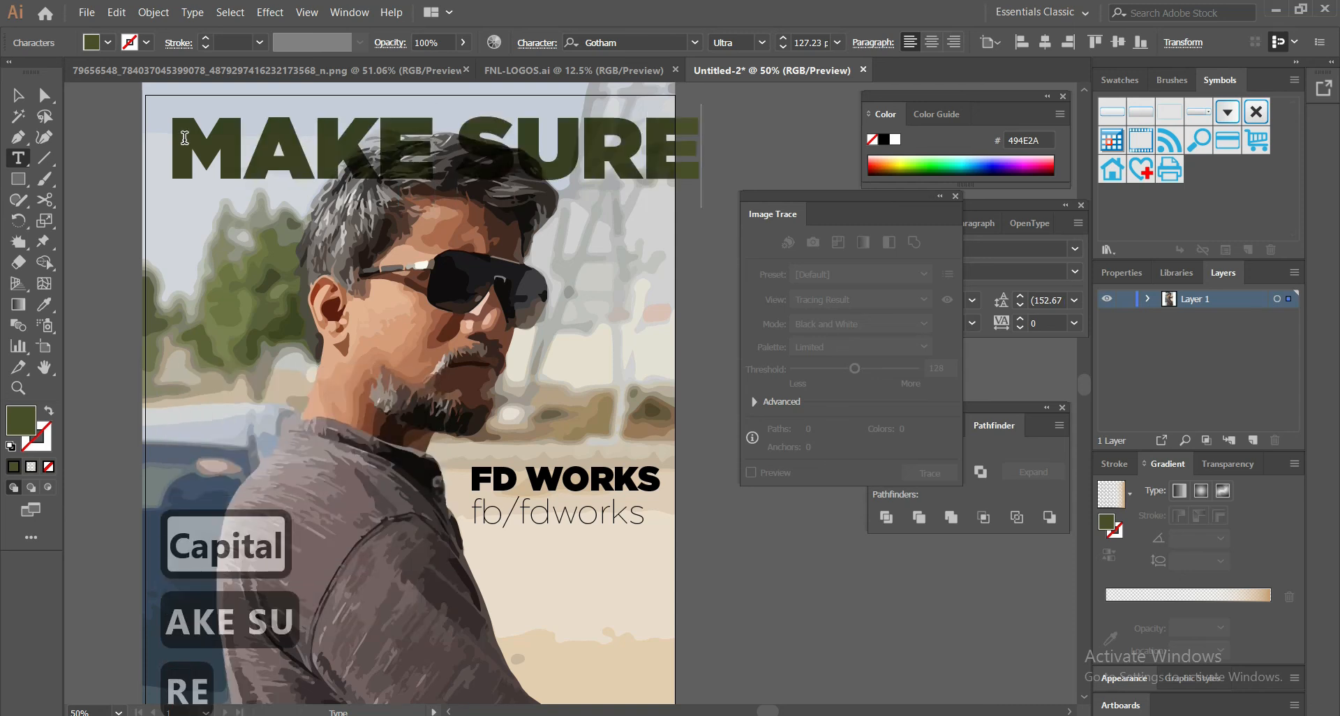
Scale the MAKE SURE title down so it fits within the photo's width, then deselect it
left_click(18, 95)
left_click(667, 140)
left_click_drag(700, 202, 688, 201)
left_click(712, 161)
left_click_drag(568, 377, 573, 263)
scroll(572, 314, "down", 2)
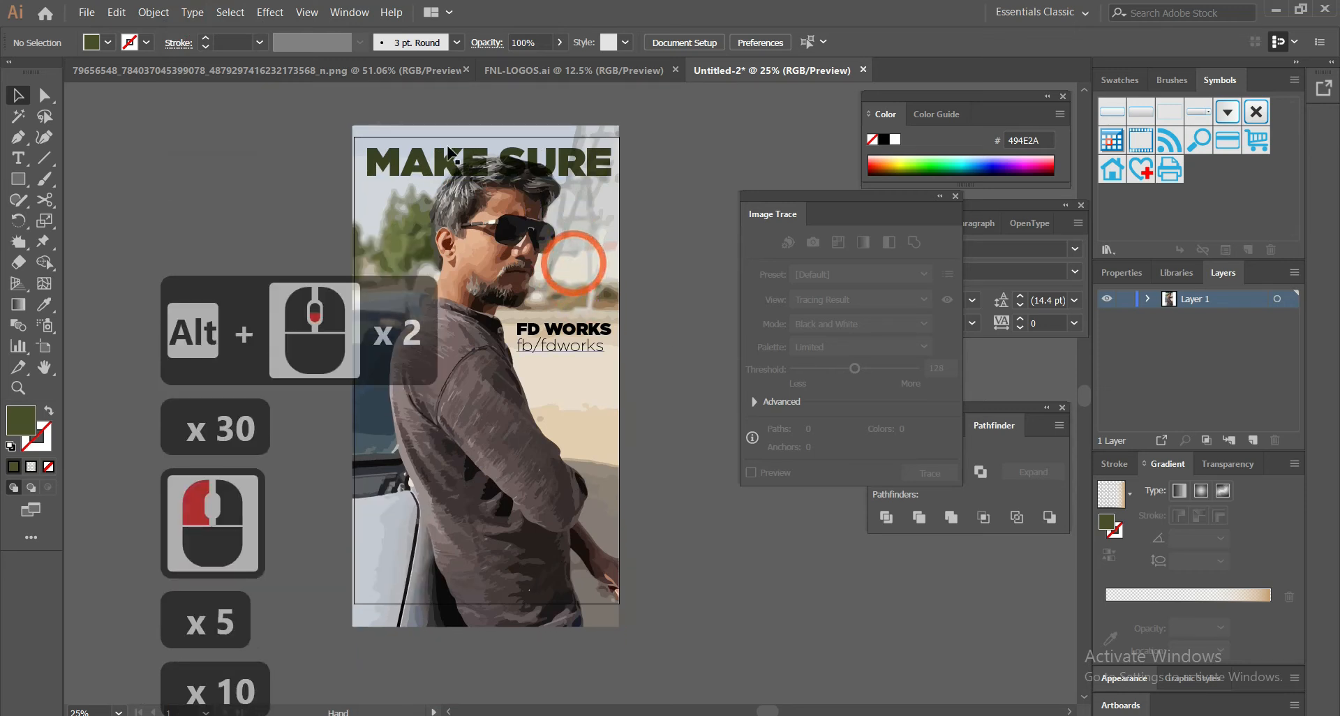
Copy the brush-lettered MAKE SURE logo from FNL-LOGOS.ai and paste it into the Untitled-2 poster document
left_click(526, 75)
left_click(693, 574)
key("ctrl+c")
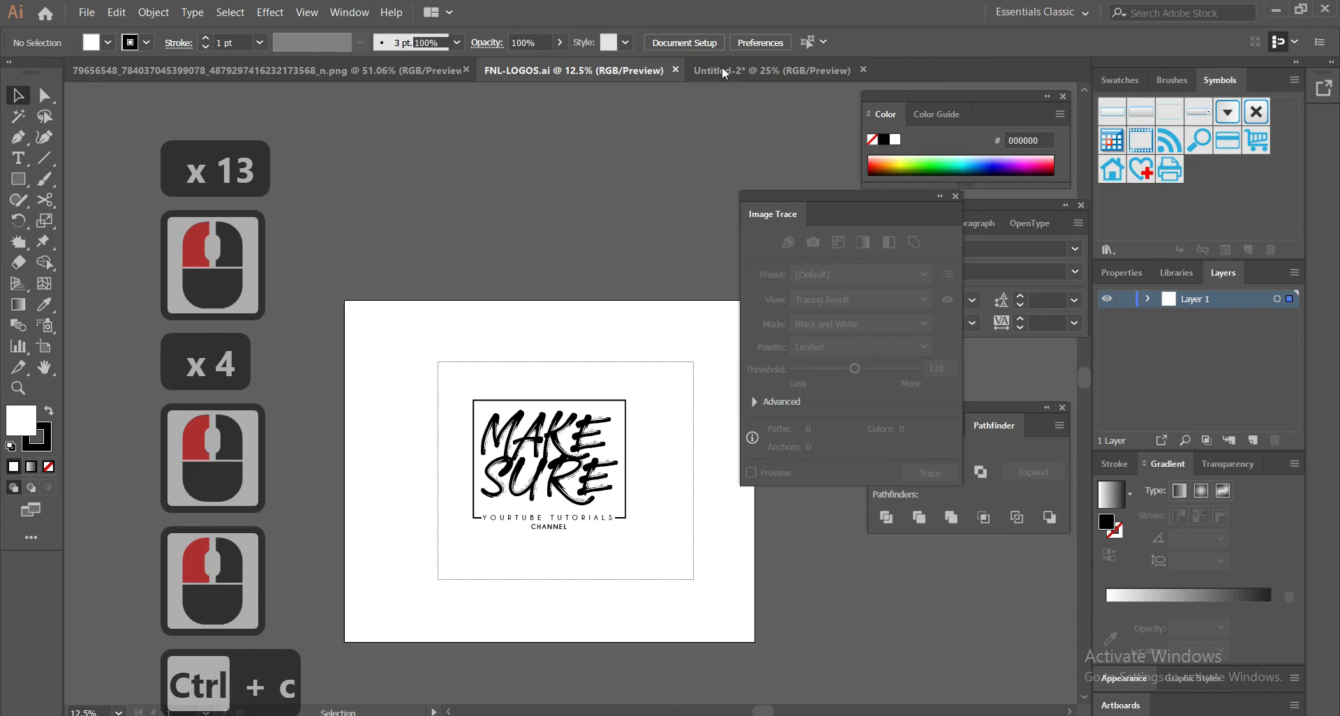
left_click(718, 68)
key("ctrl+v")
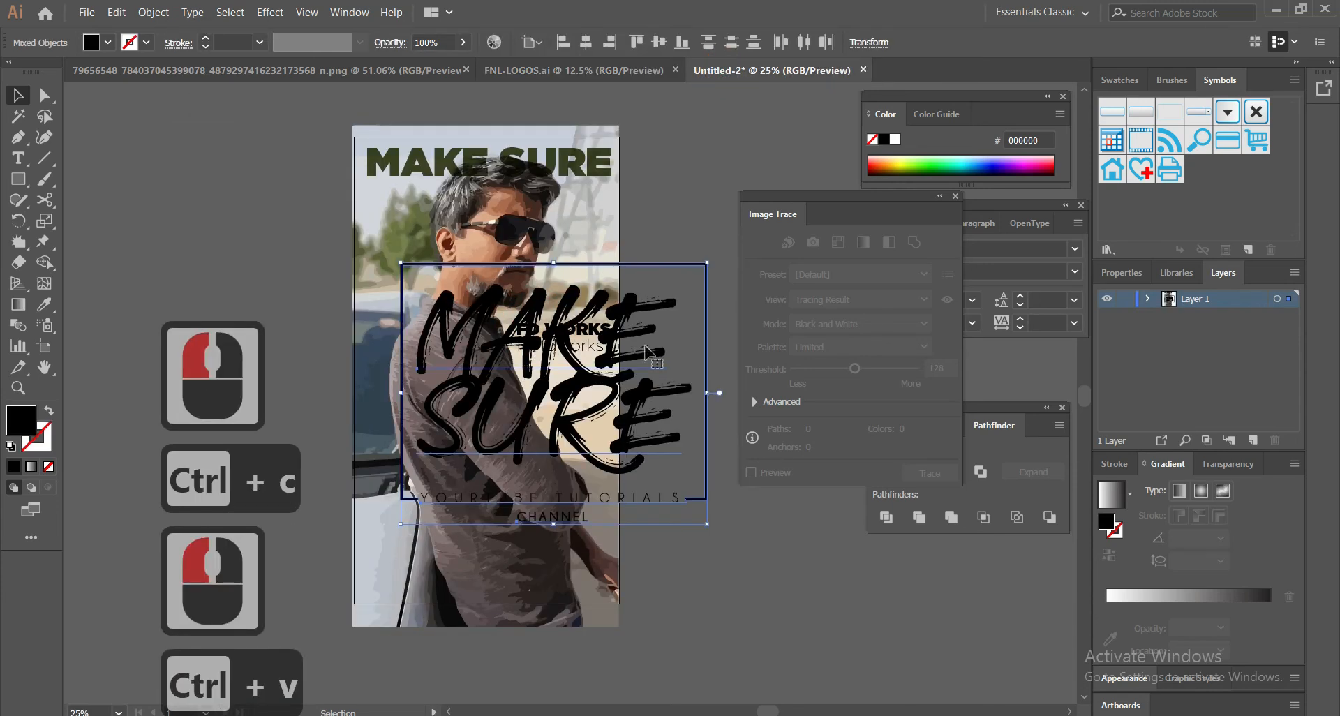
Scale the pasted MAKE SURE logo down and place it in the lower-left corner of the photo
left_click_drag(706, 266, 520, 423)
left_click_drag(487, 444, 404, 203)
key("ctrl+z")
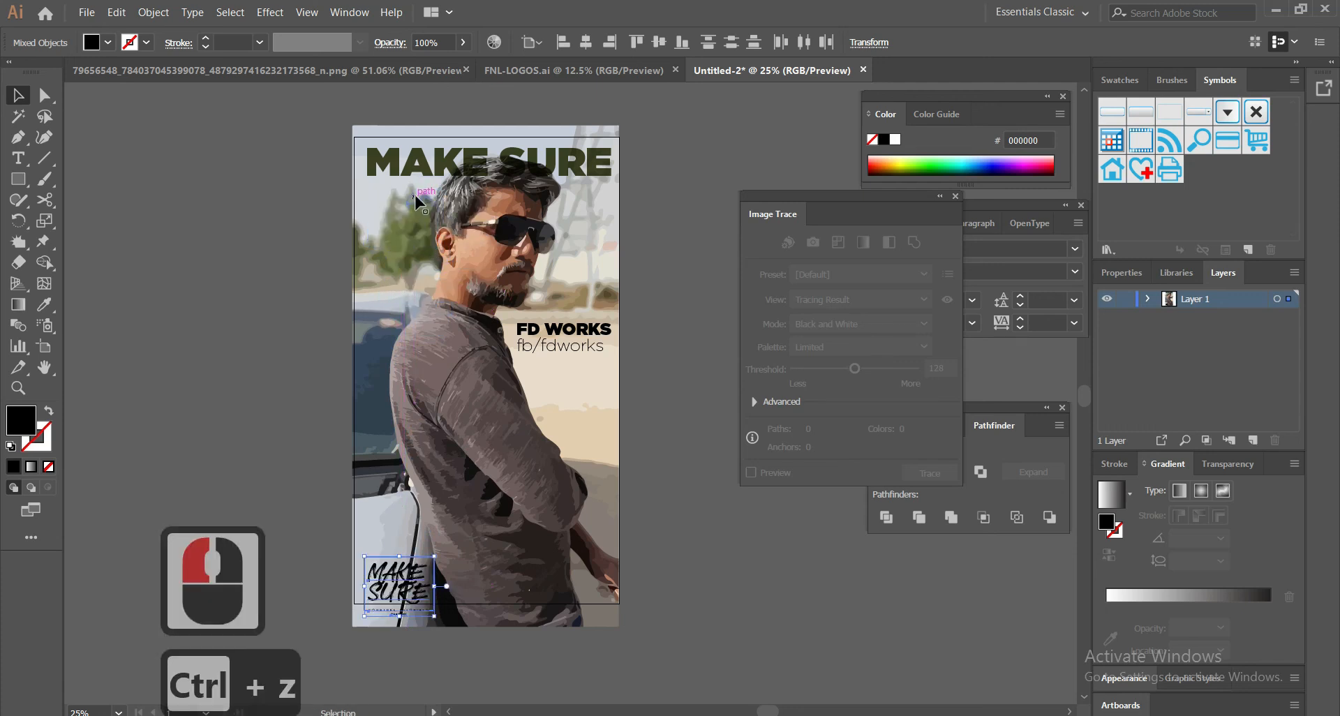
Align the left edges of the MAKE SURE logo and the MAKE SURE title with each other, then deselect
left_click(477, 173, "shift")
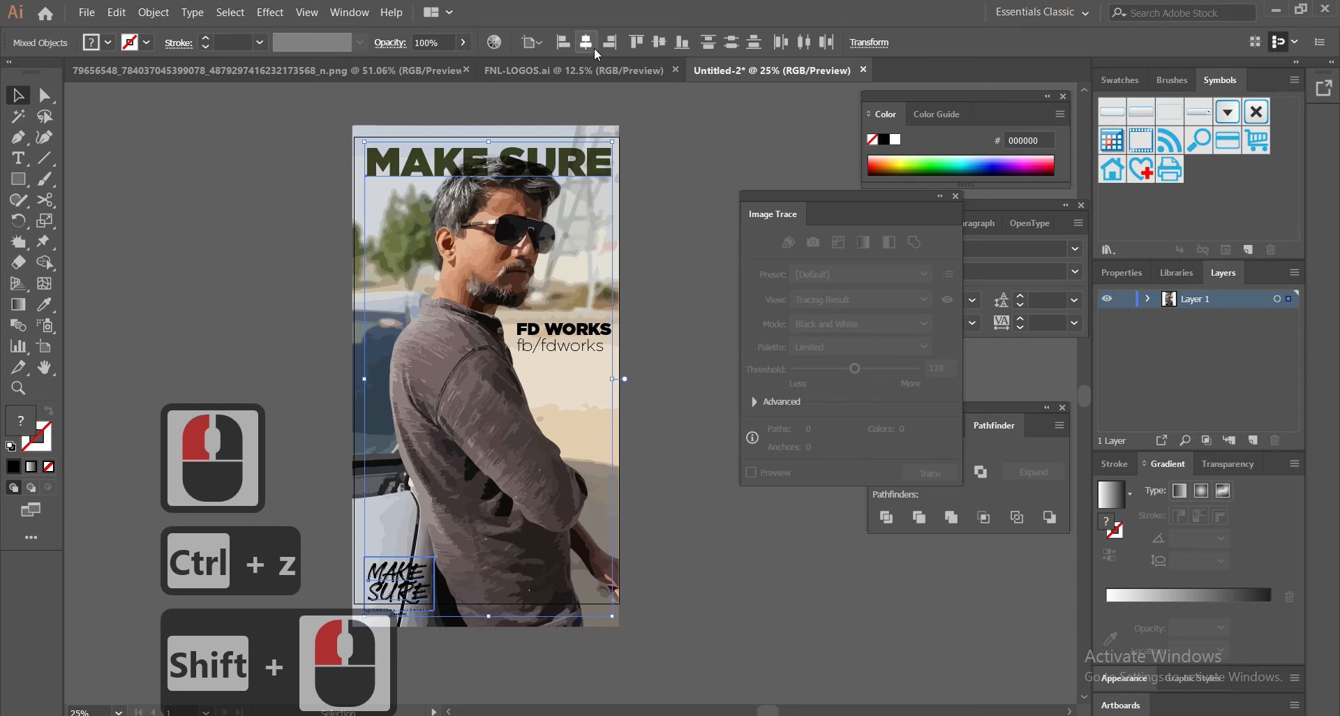
left_click(560, 42)
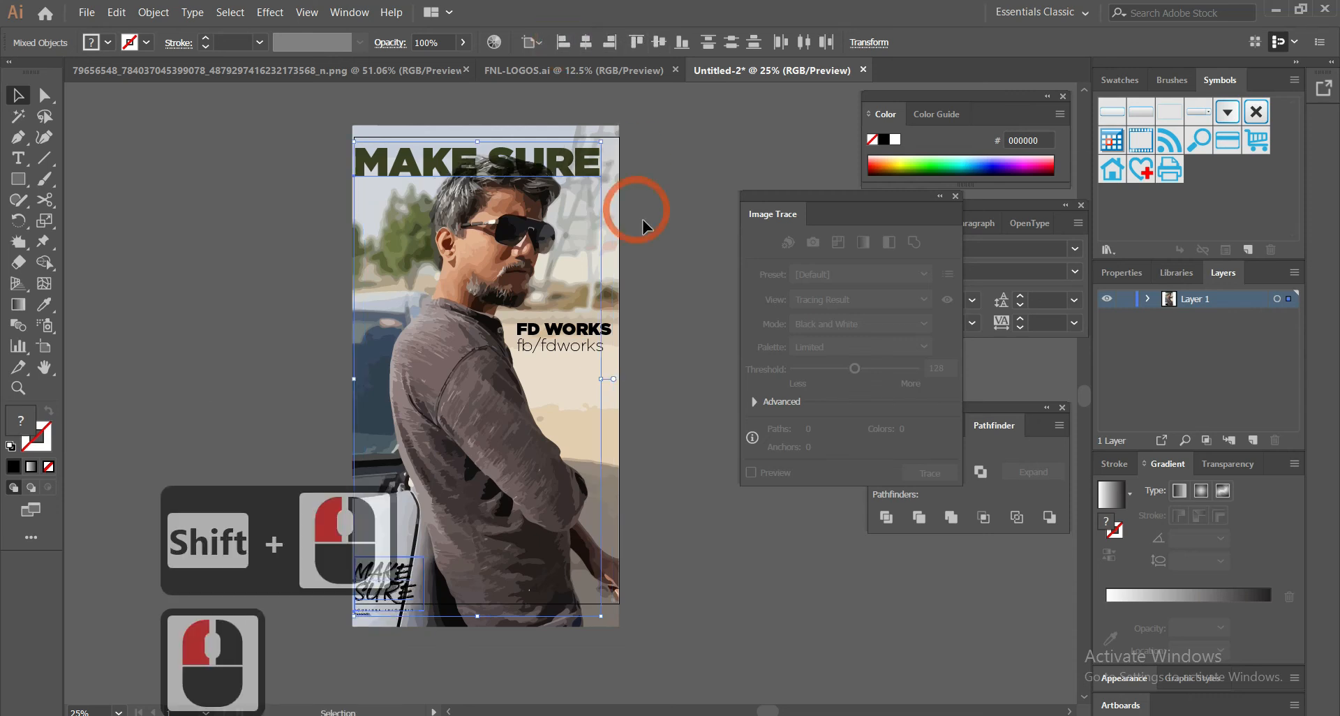
key("ctrl+z")
left_click(1004, 424)
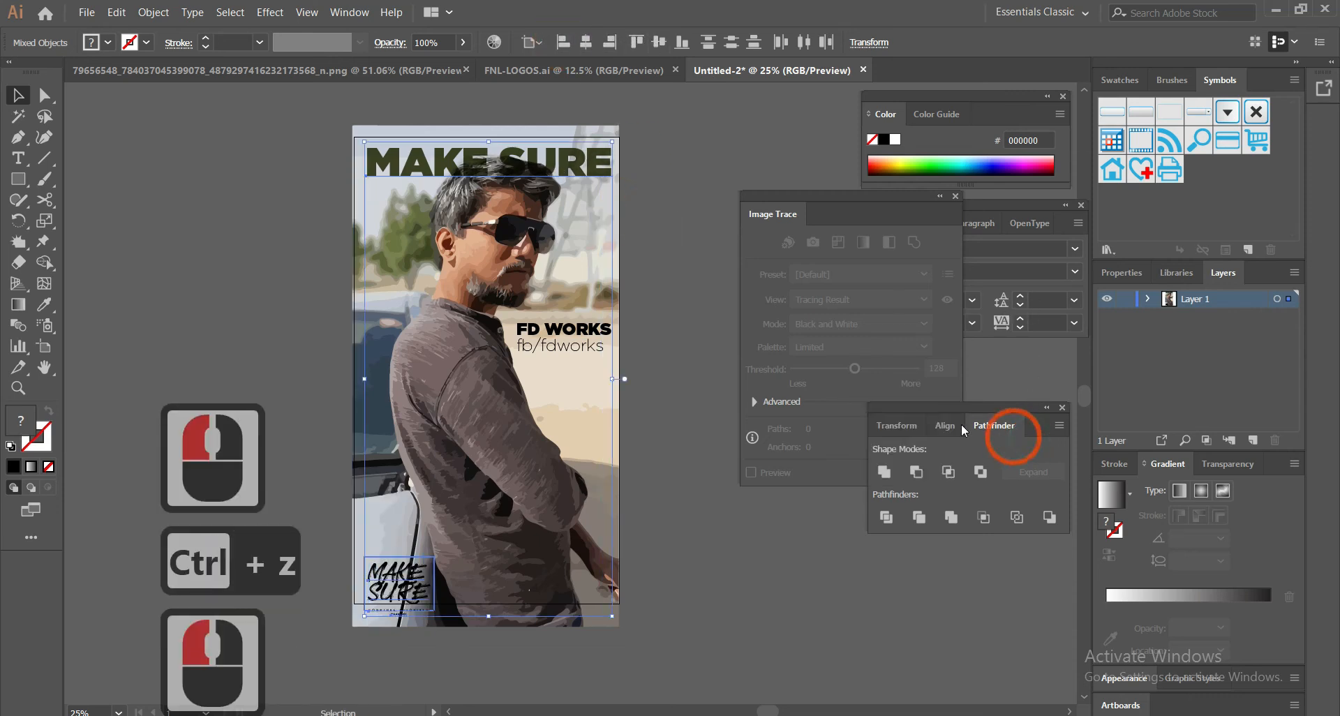
left_click(945, 425)
left_click(1044, 573)
left_click(1064, 594)
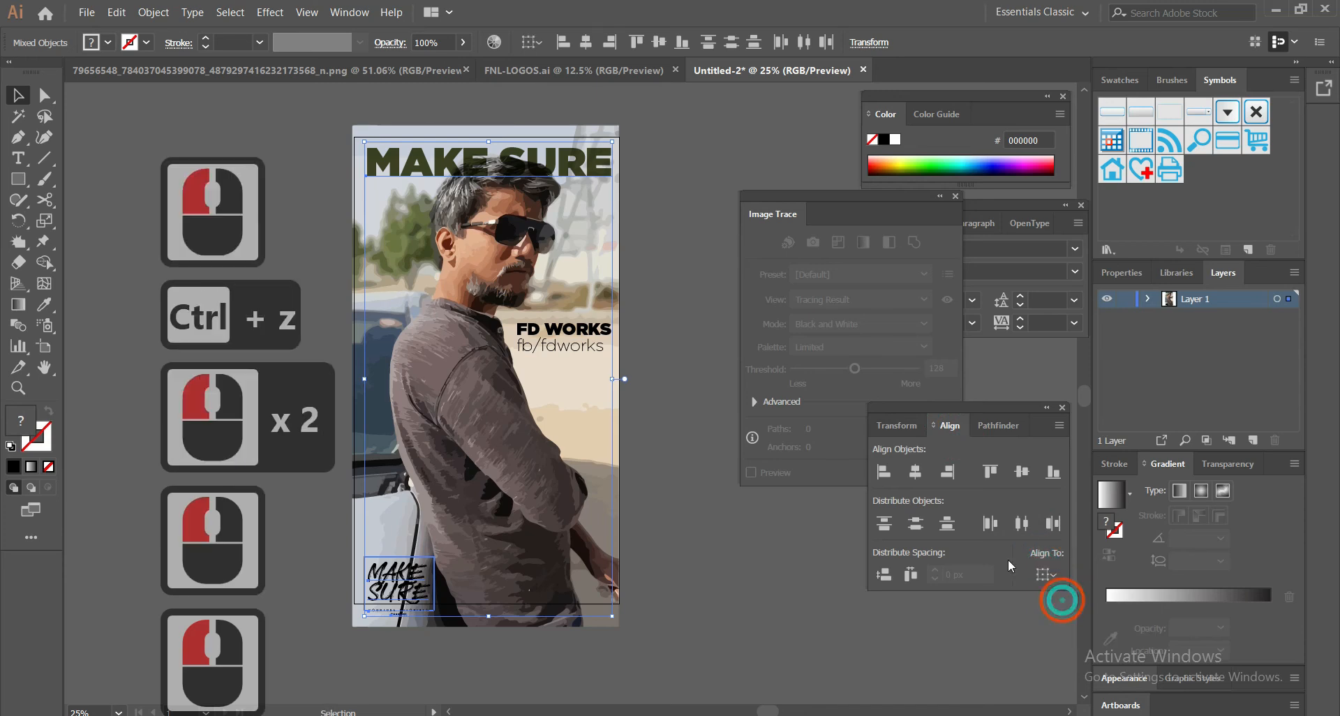
left_click(883, 471)
left_click(684, 417)
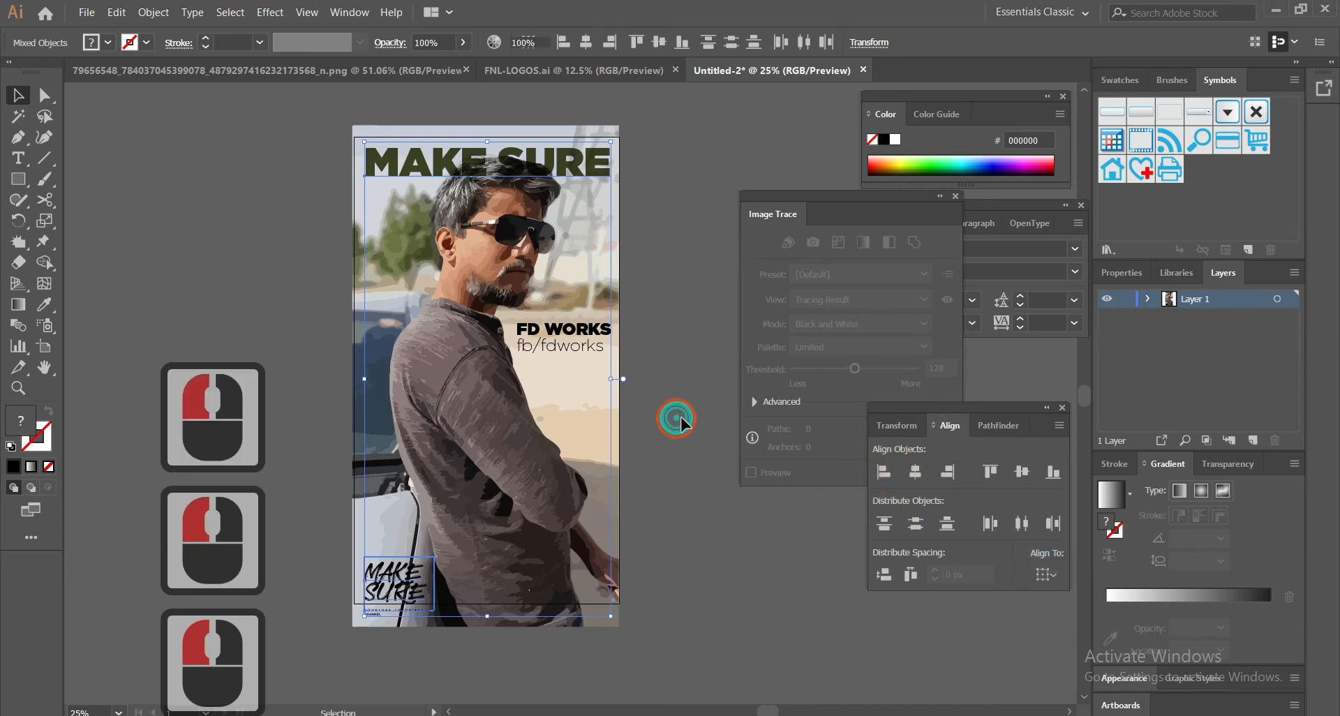
left_click_drag(401, 591, 403, 558)
key("ctrl+z")
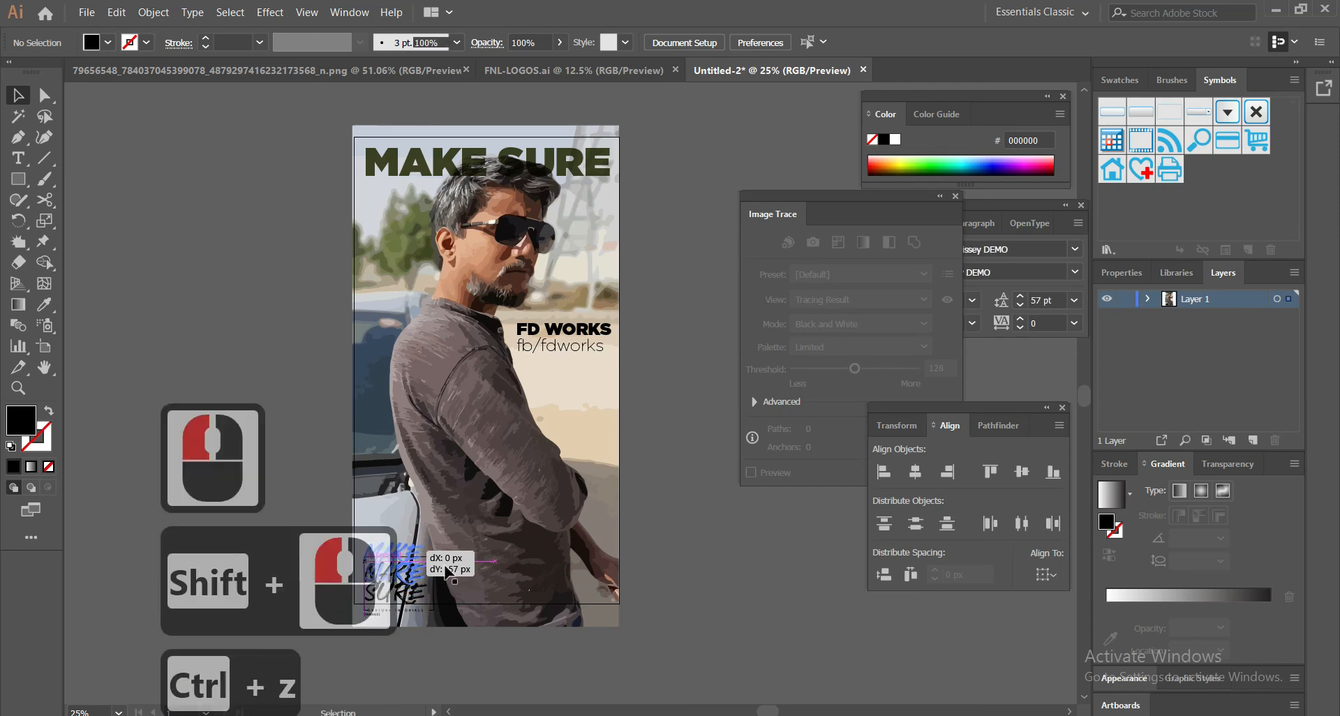
left_click(500, 561)
left_click(382, 562)
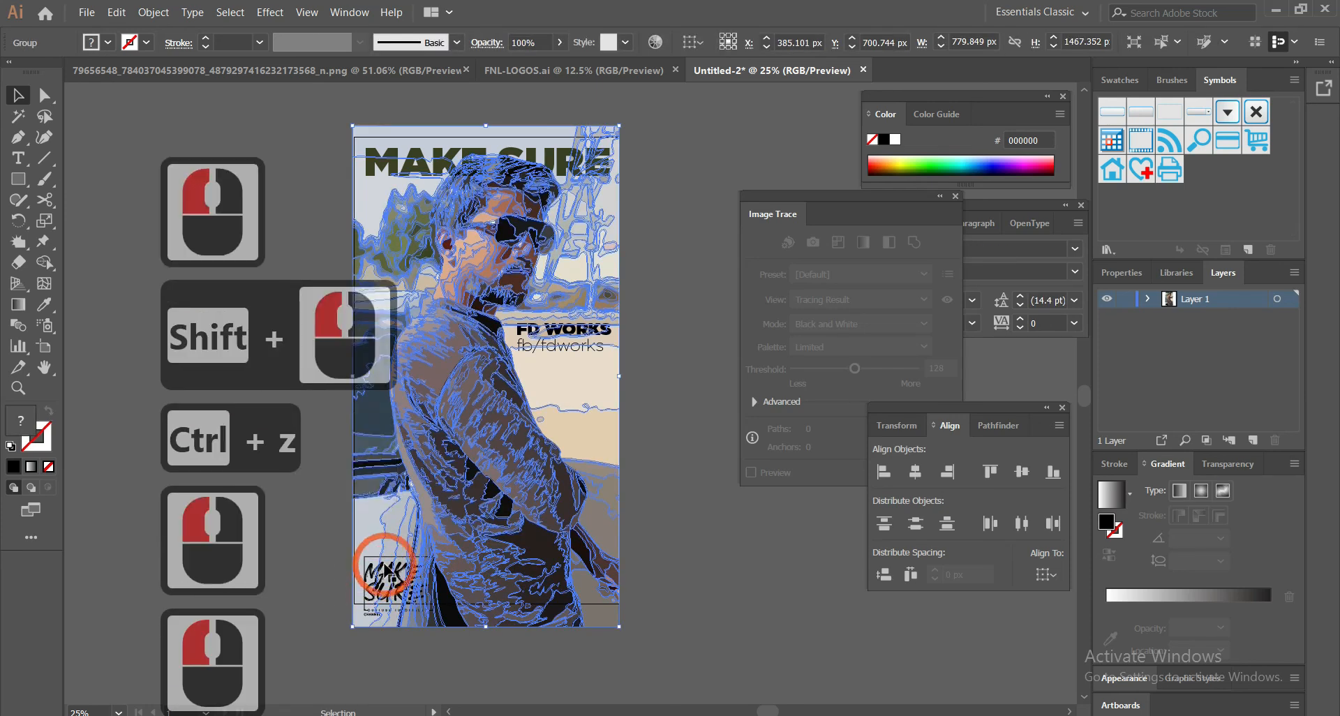
left_click(385, 559)
left_click_drag(391, 571, 388, 556)
key("ctrl+z")
left_click(556, 534)
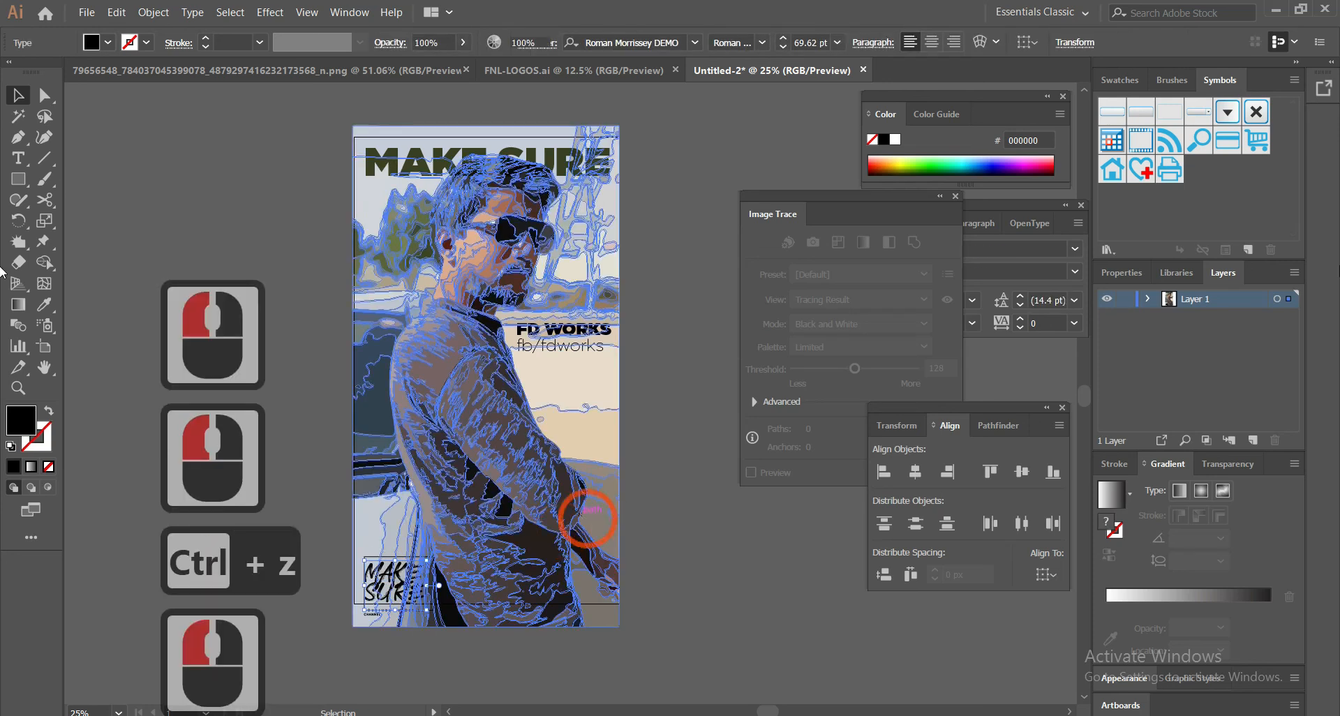
Lock the traced photo group at the bottom of Layer 1, then deselect everything
left_click(1148, 299)
scroll(1144, 386, "down", 10)
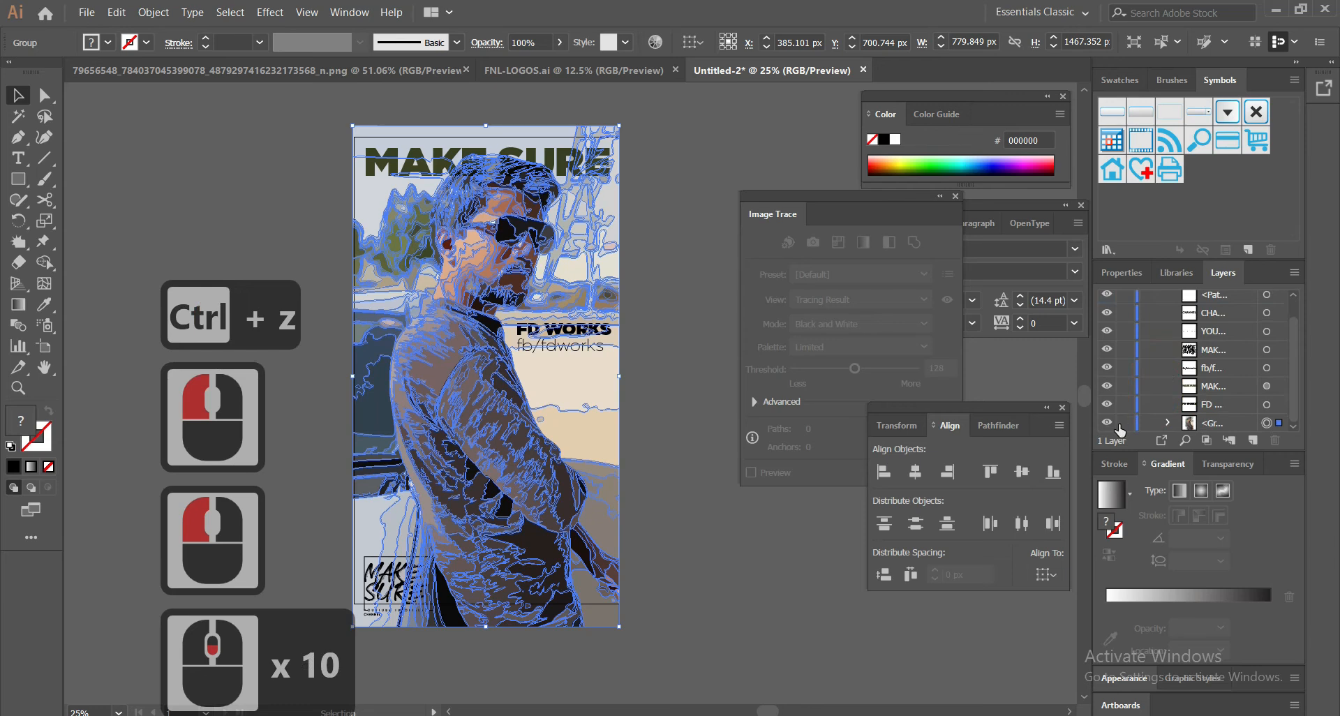
left_click(633, 426)
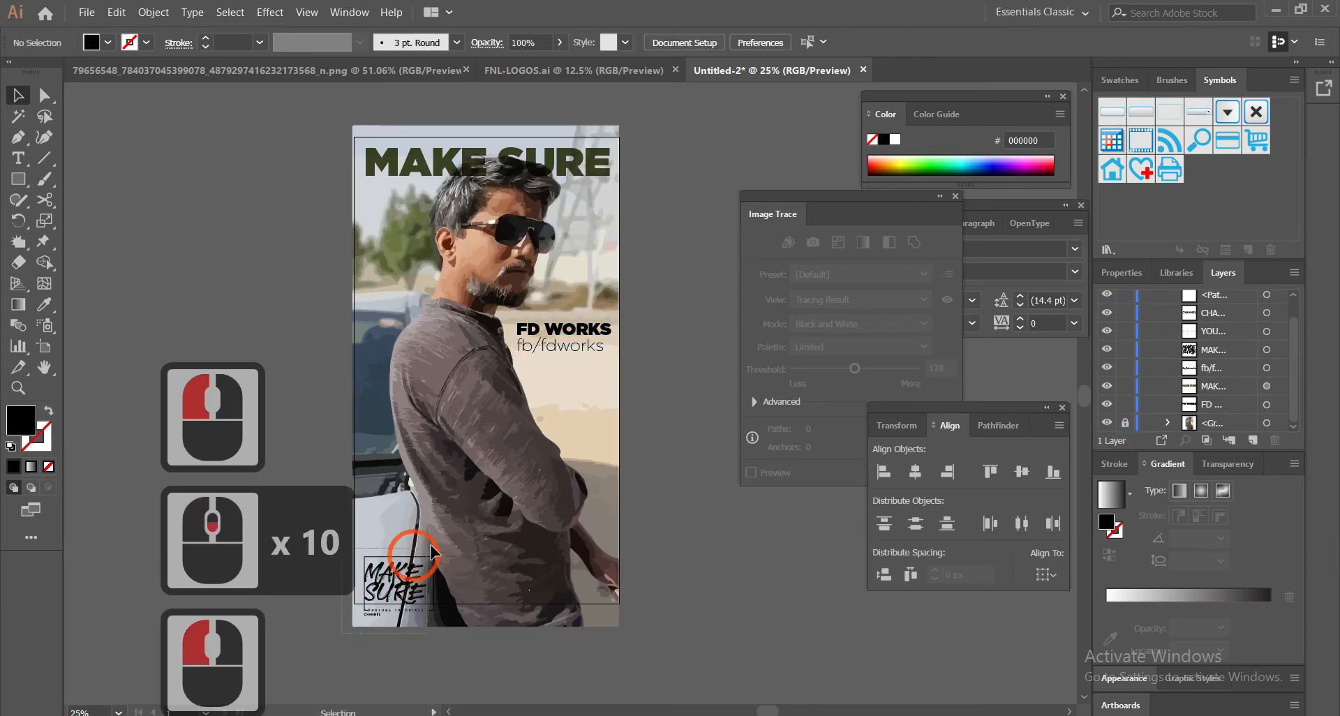
Move the complete MAKE SURE logo straight up so it sits inside the frame's bottom edge
mouse_move(427, 555)
left_mouse_down()
mouse_move(377, 611)
mouse_move(402, 555)
left_mouse_up()
double_click(498, 557, "shift")
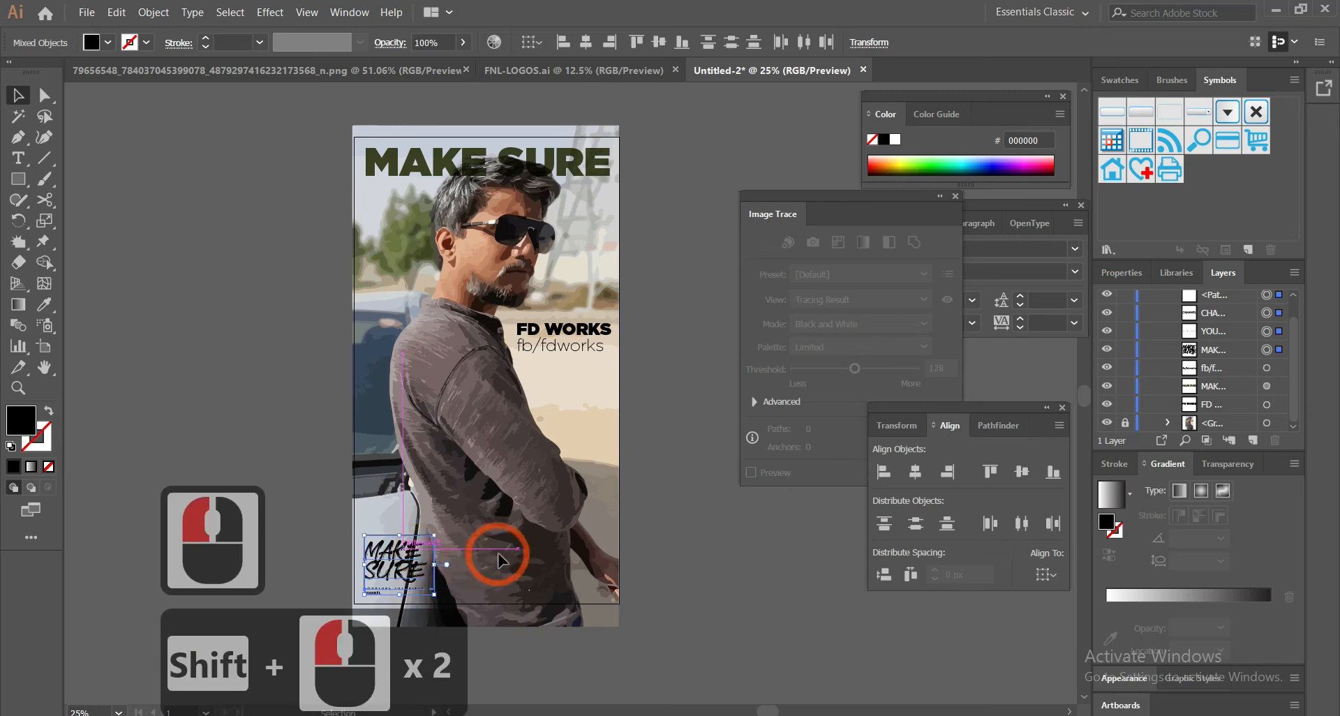
left_click(660, 556)
Recolor the small FD WORKS text with the tan 968058 sampled from the bushes in the background
left_click_drag(556, 413, 583, 452)
scroll(603, 385, "up", 1)
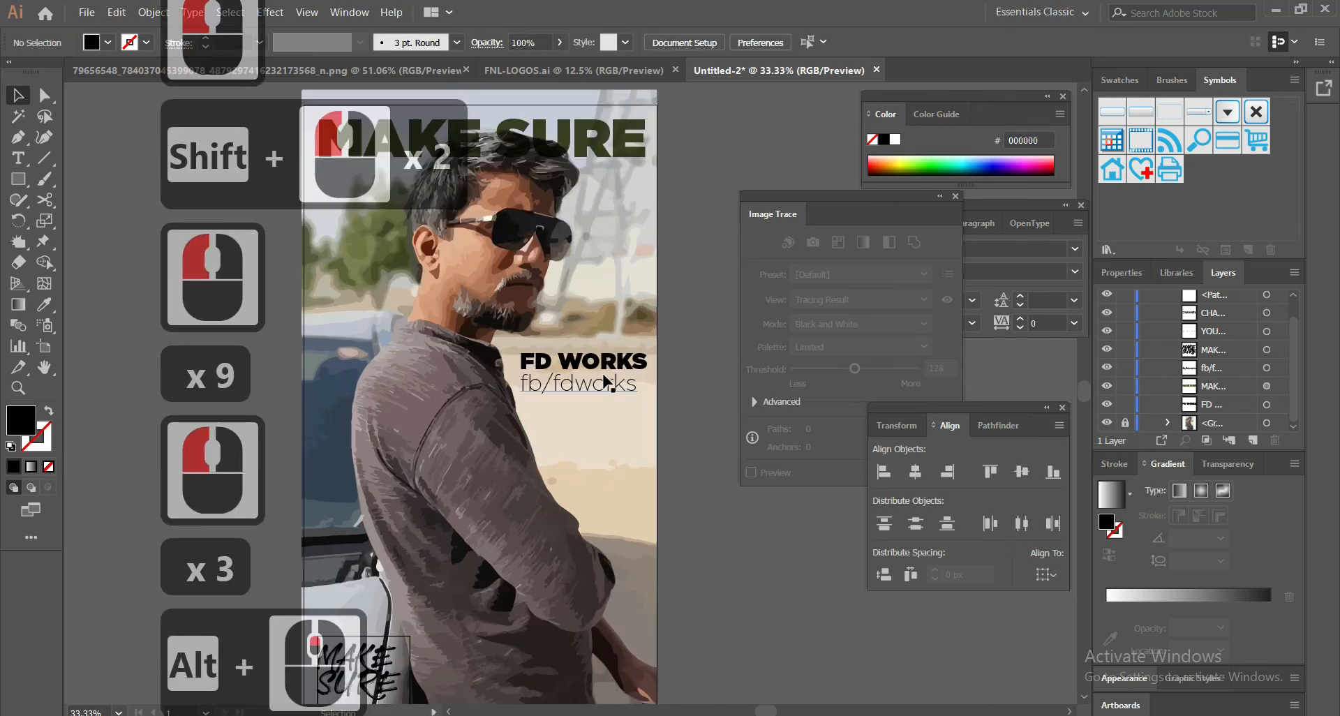
left_click(604, 366)
key("i")
left_click(603, 323)
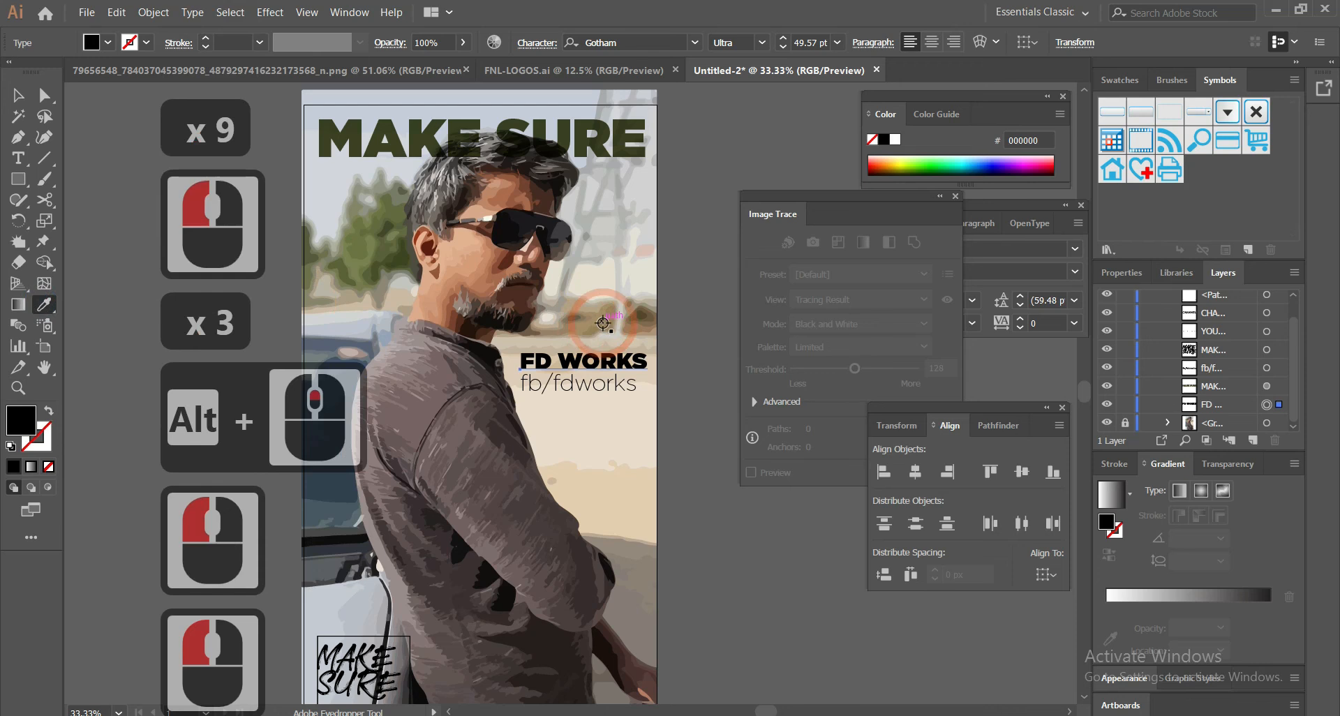
key("v")
Recolor the fb/fdworks text with the same tan 968058 sampled from the background
left_click(566, 389)
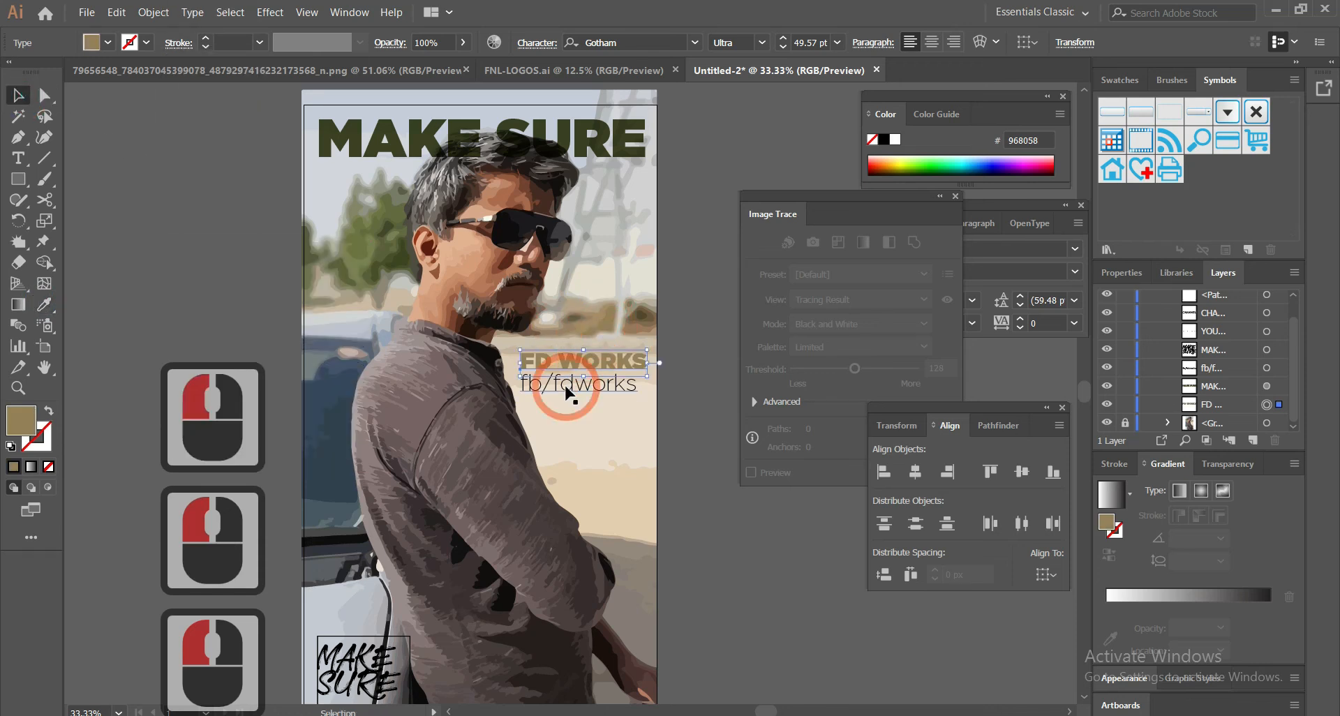
left_click(621, 503)
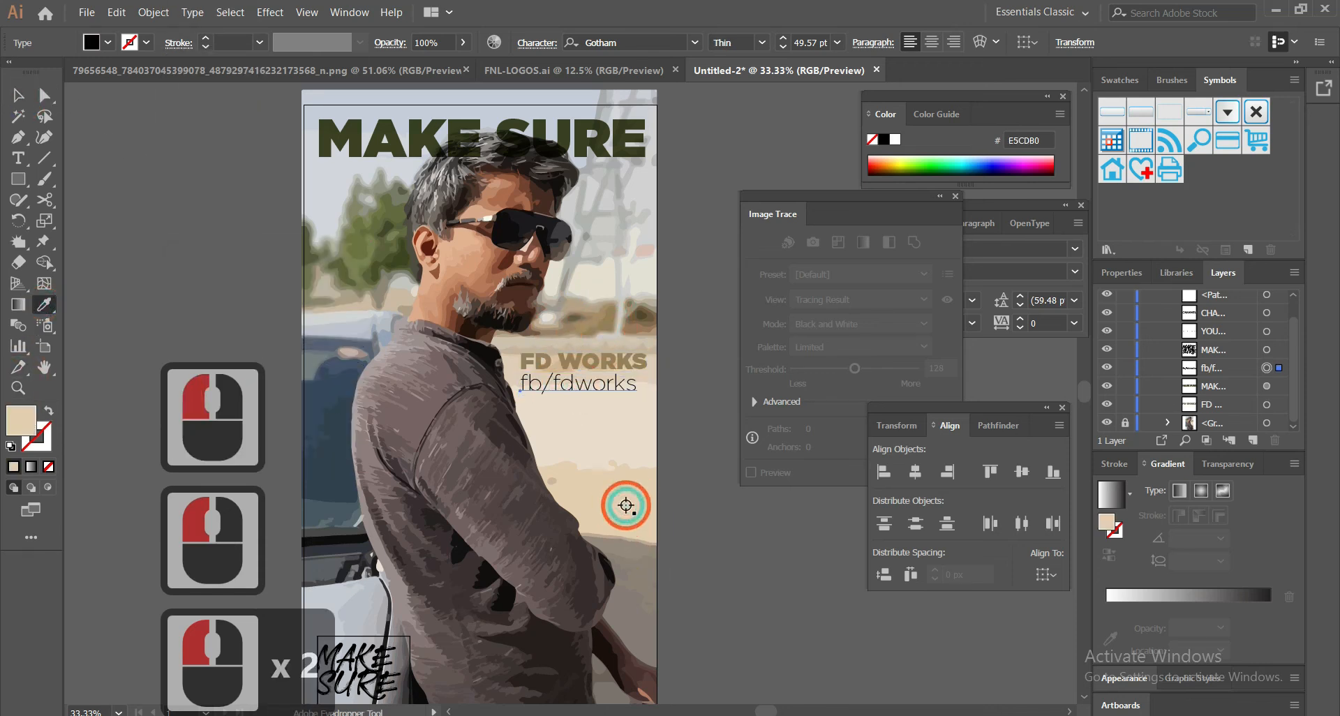
left_click(600, 319)
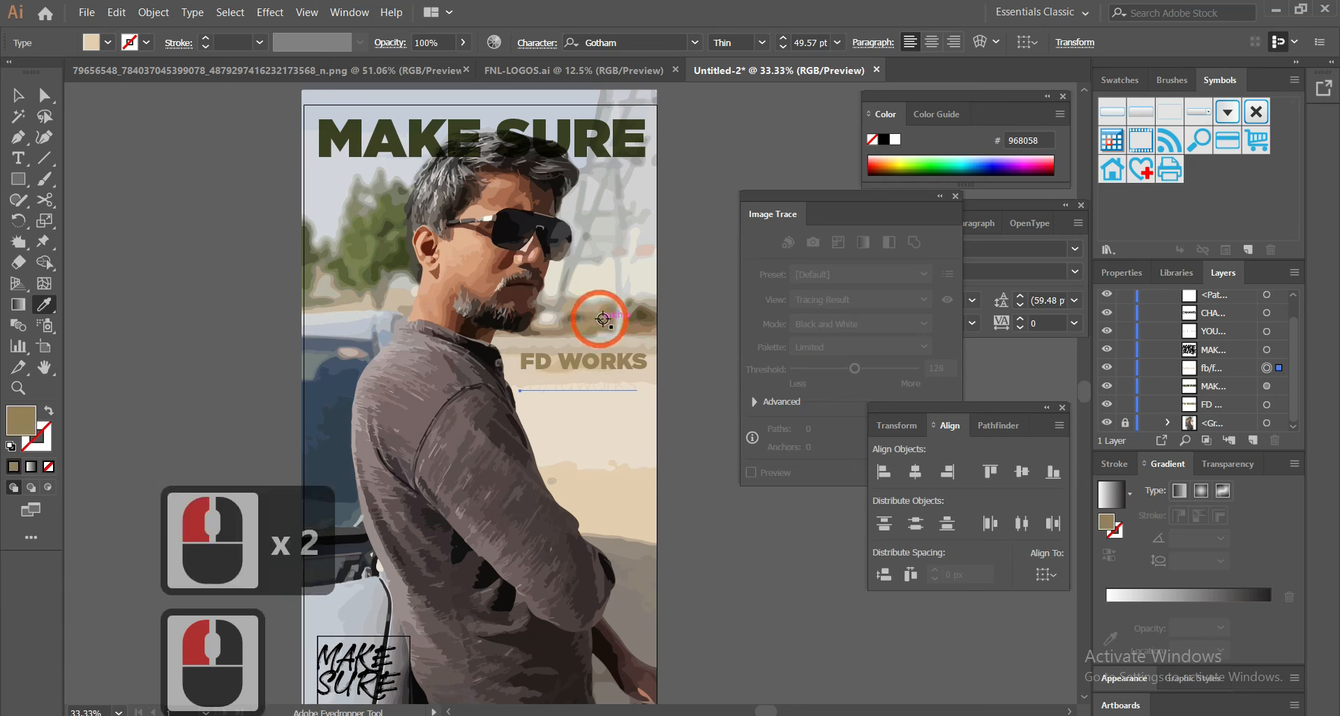
left_click(19, 97)
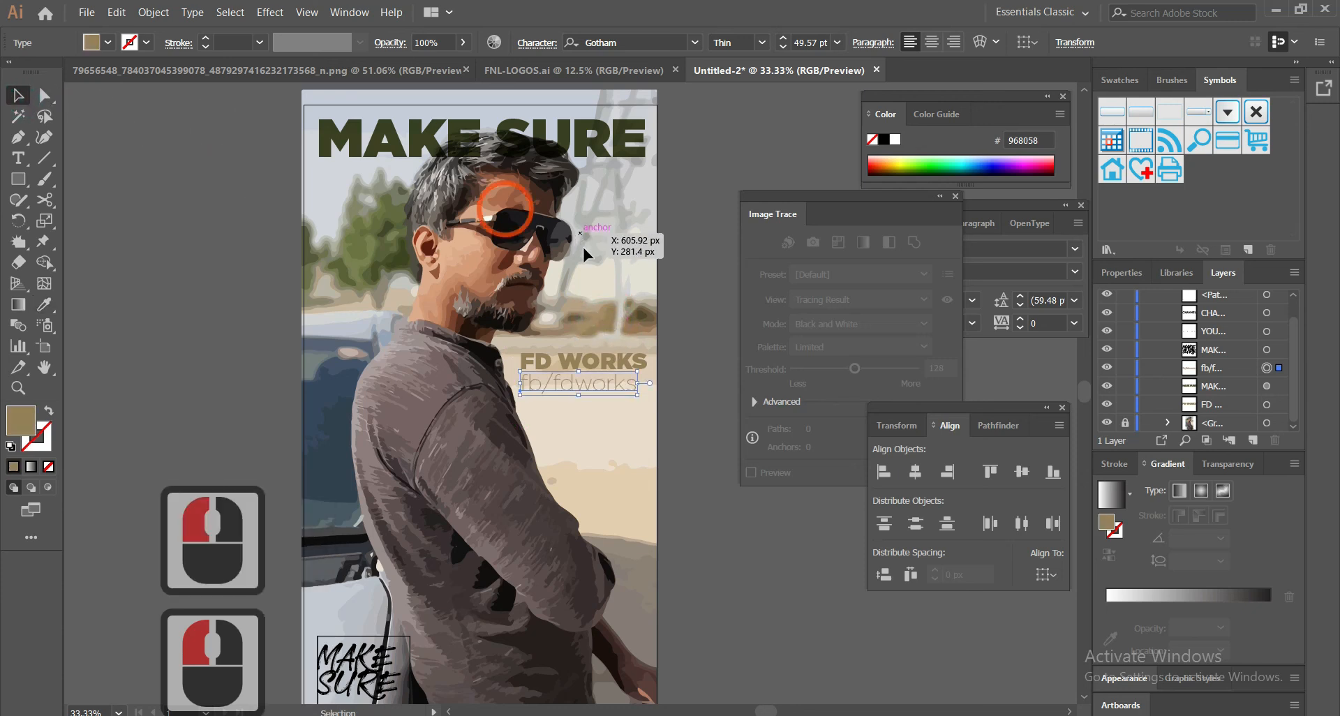
left_click(674, 233)
Move the FD WORKS and fb/fdworks lines together to directly under the left end of the MAKE SURE title
double_click(601, 367)
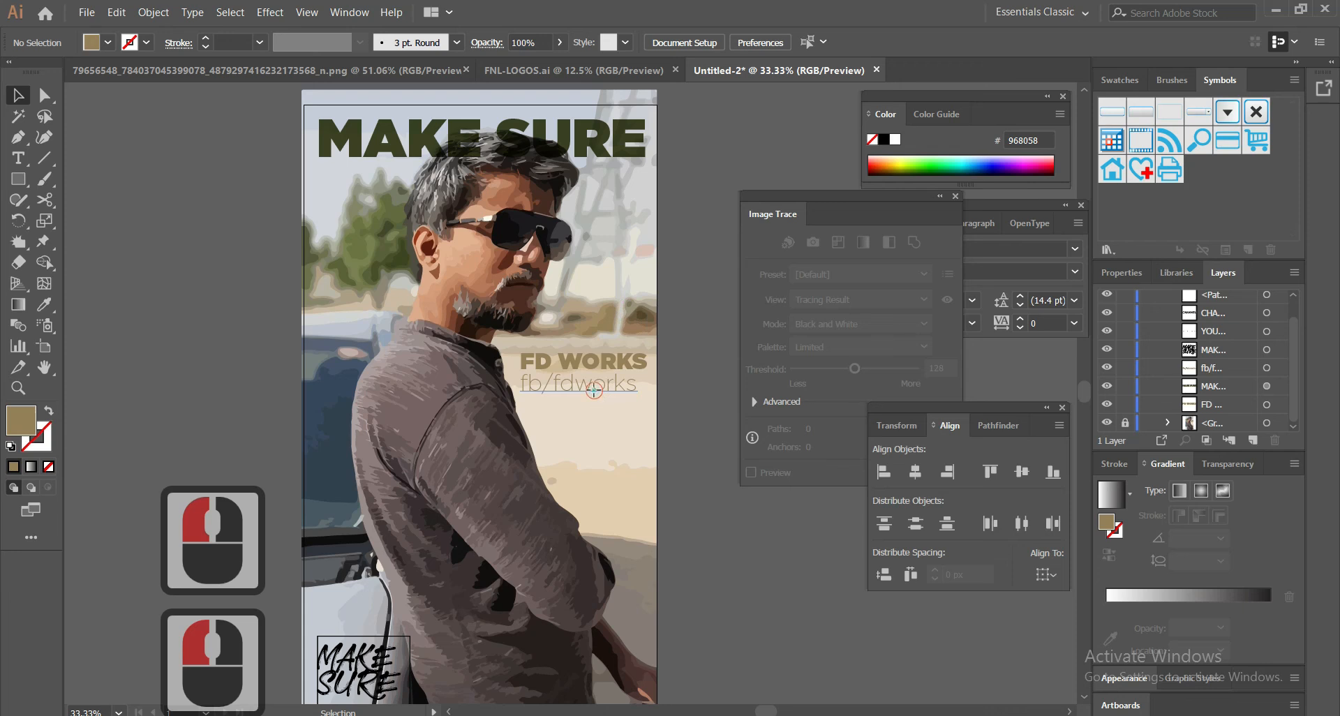
left_click(19, 96)
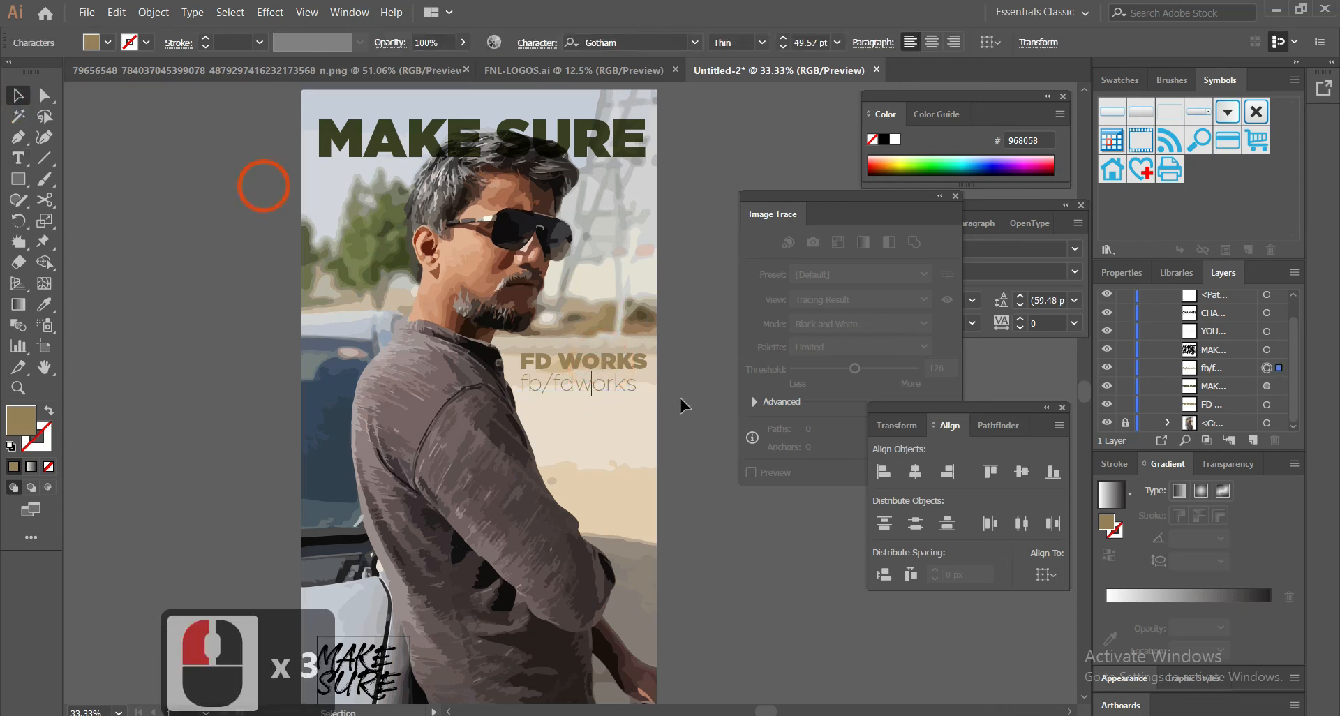
left_click(641, 361, "shift")
left_click_drag(640, 361, 440, 172)
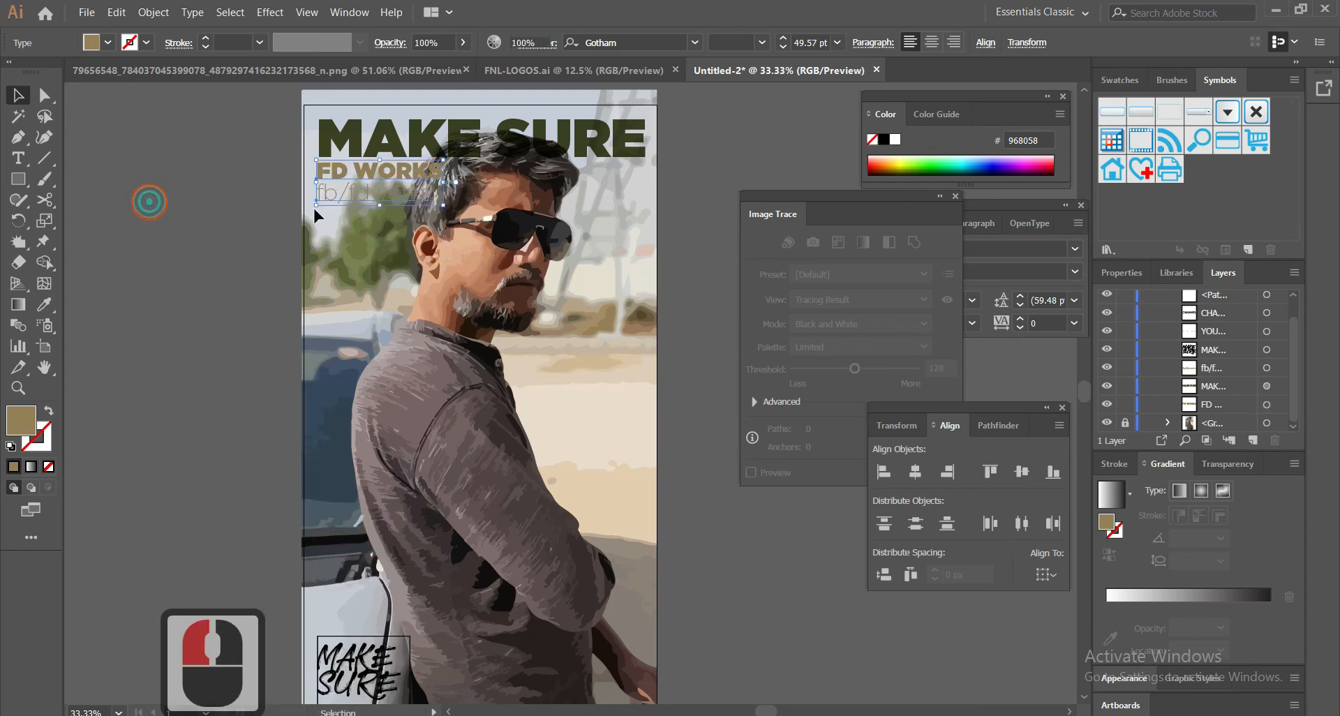
Change the fill of only the fb/fdworks text to black
left_click(317, 216)
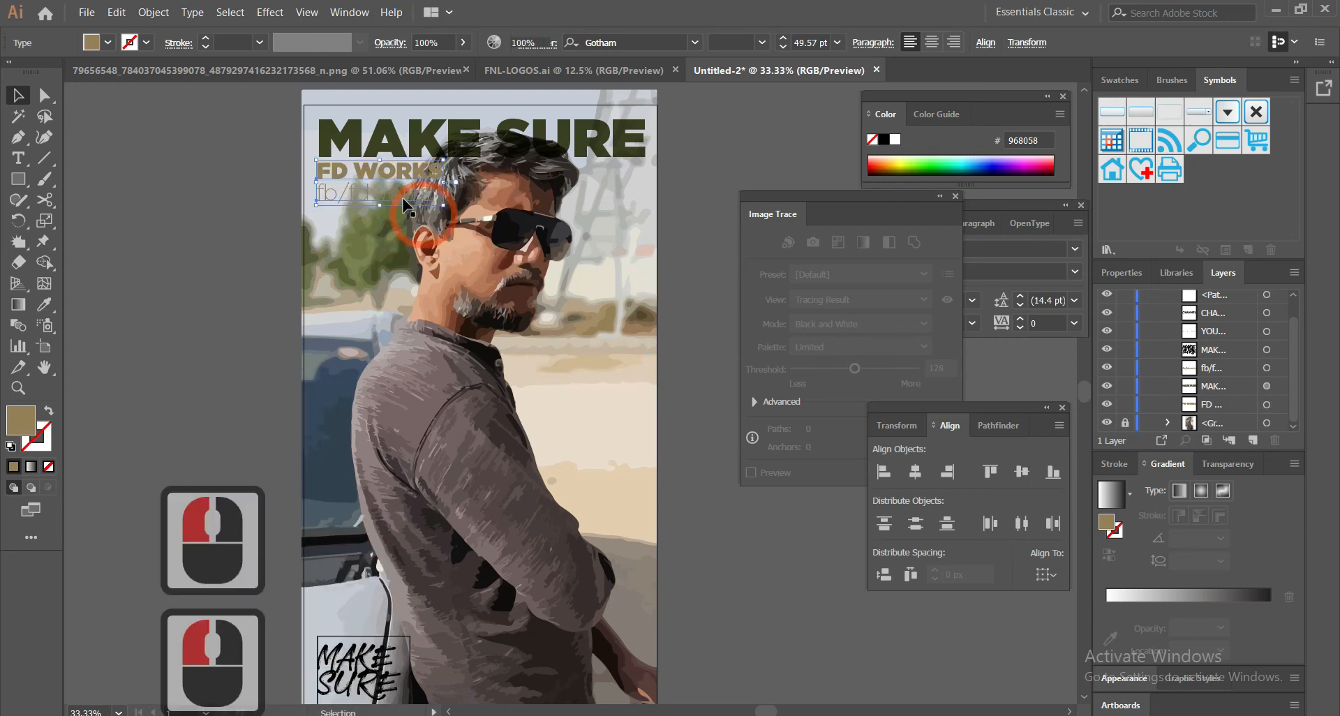
left_click(92, 42)
left_click(50, 74)
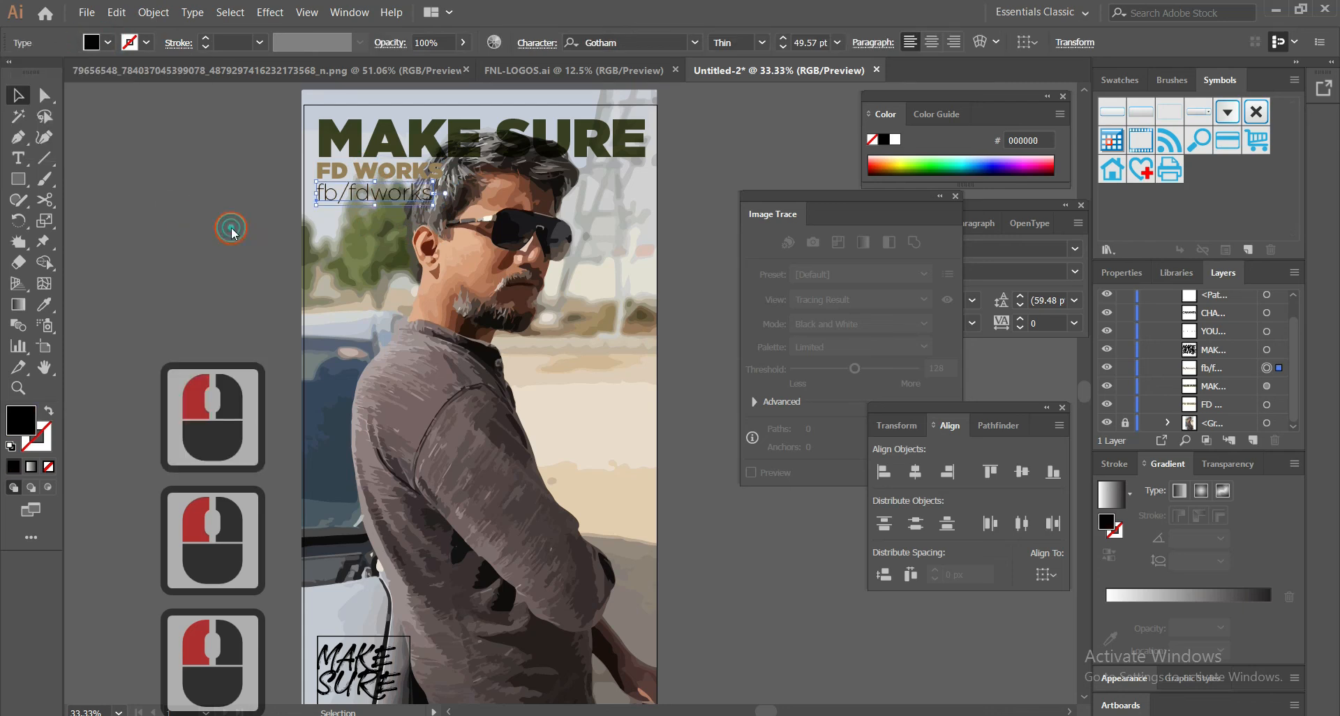
Move the fb/fdworks text to the lower-right corner of the photo and set its font style to Light
left_click_drag(423, 205, 497, 659)
scroll(478, 318, "down", 3)
left_click_drag(466, 450, 580, 493)
left_click(763, 43)
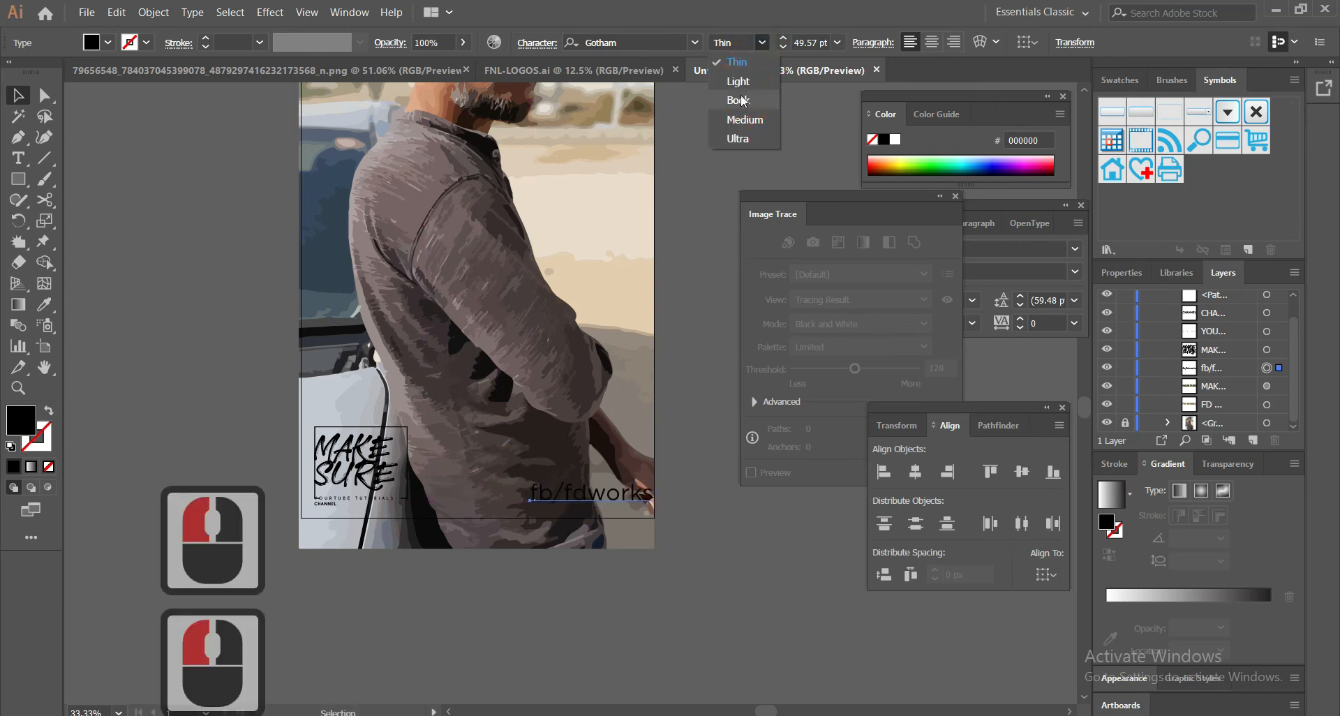
left_click(740, 83)
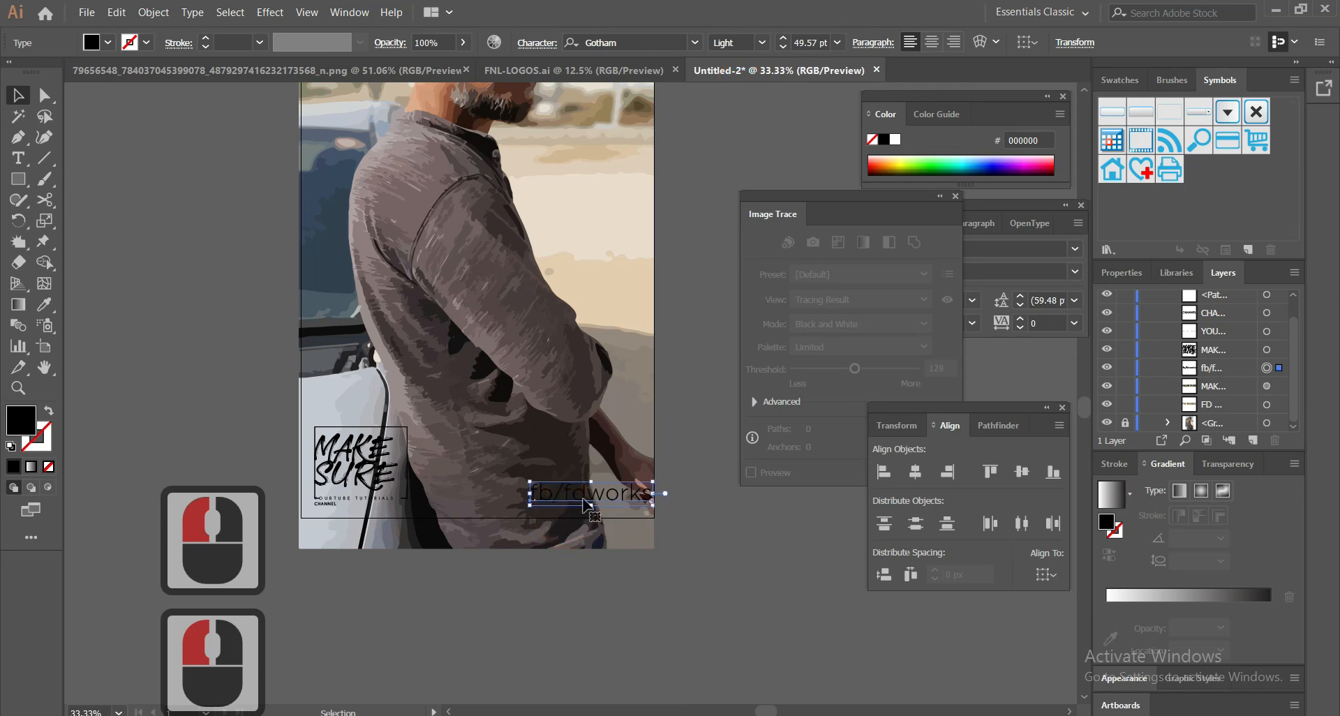
Replace the slash in fb/fdworks with a line break and delete the stray text object beside the photo
double_click(556, 490)
key("BackSpace")
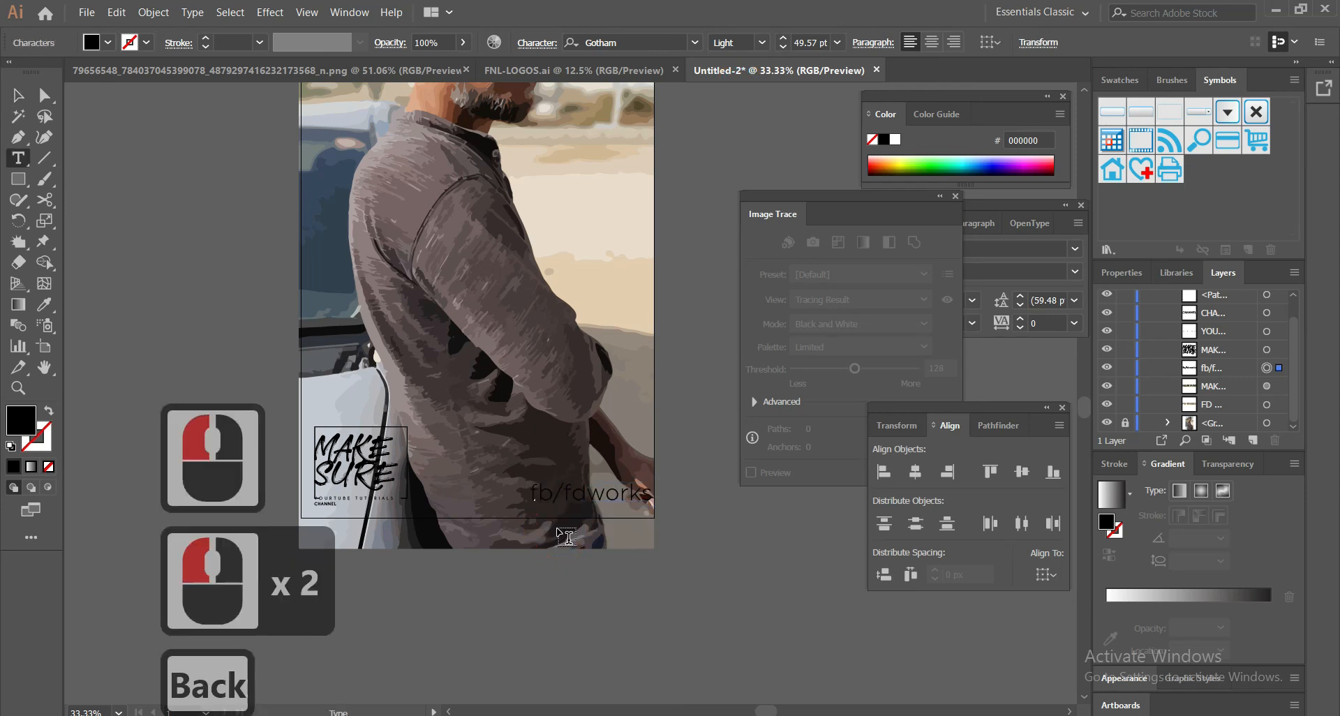
key("Return")
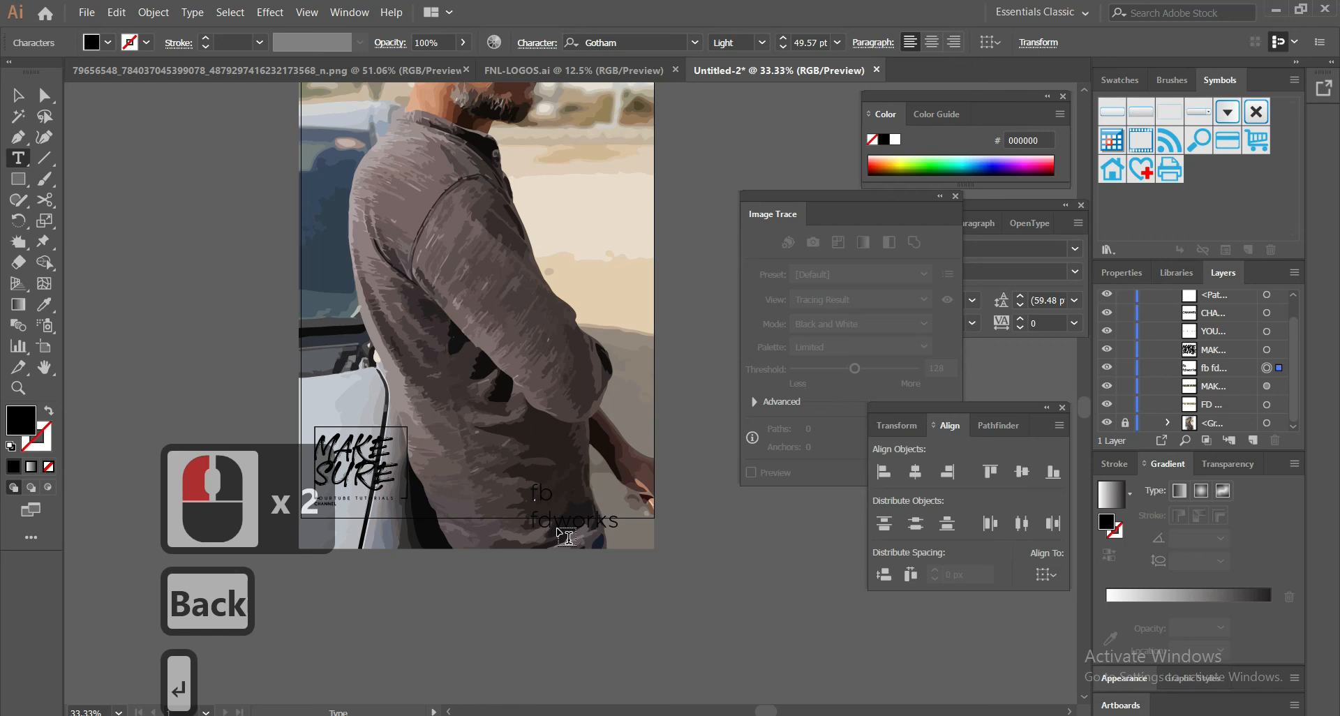
left_click_drag(616, 523, 523, 488)
left_click_drag(687, 438, 683, 448)
left_click(19, 96)
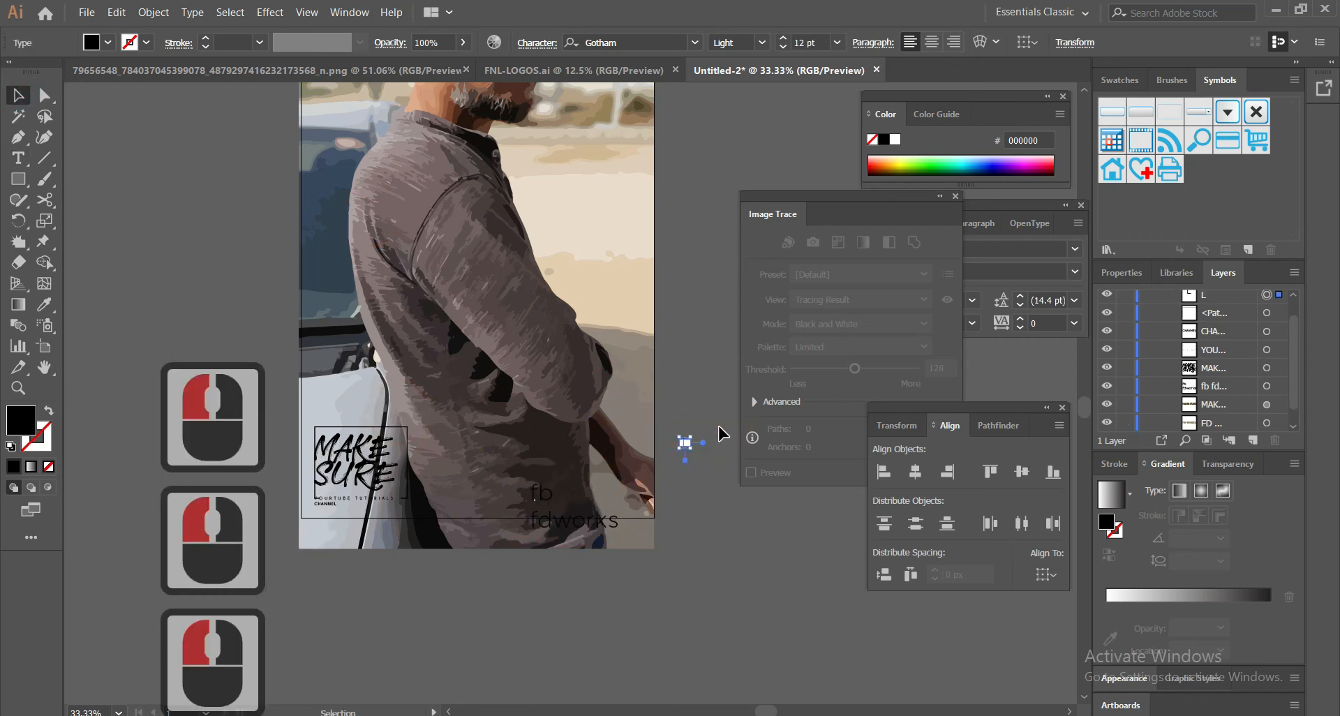
key("Delete")
Shift the two-line fb fdworks text up and right, and set its leading to 40 pt
left_click_drag(541, 502, 597, 482)
left_click(1050, 301)
scroll(1051, 302, "down", 2)
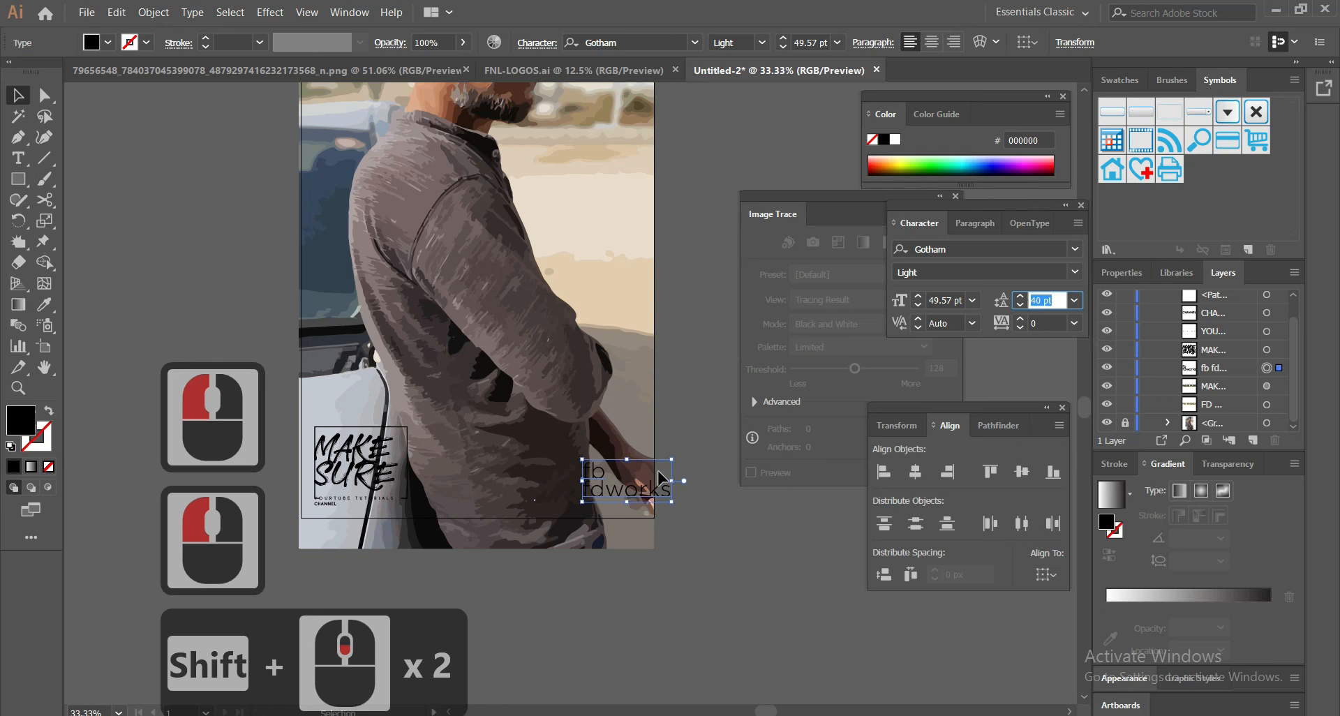
Scale the two-line fb fdworks text down and place it on the sand area above the man's elbow
left_click_drag(670, 460, 599, 212)
left_click(663, 292)
Nudge the FD WORKS text slightly right to line up under the MAKE SURE title's left edge, then deselect it
scroll(639, 263, "down", 1)
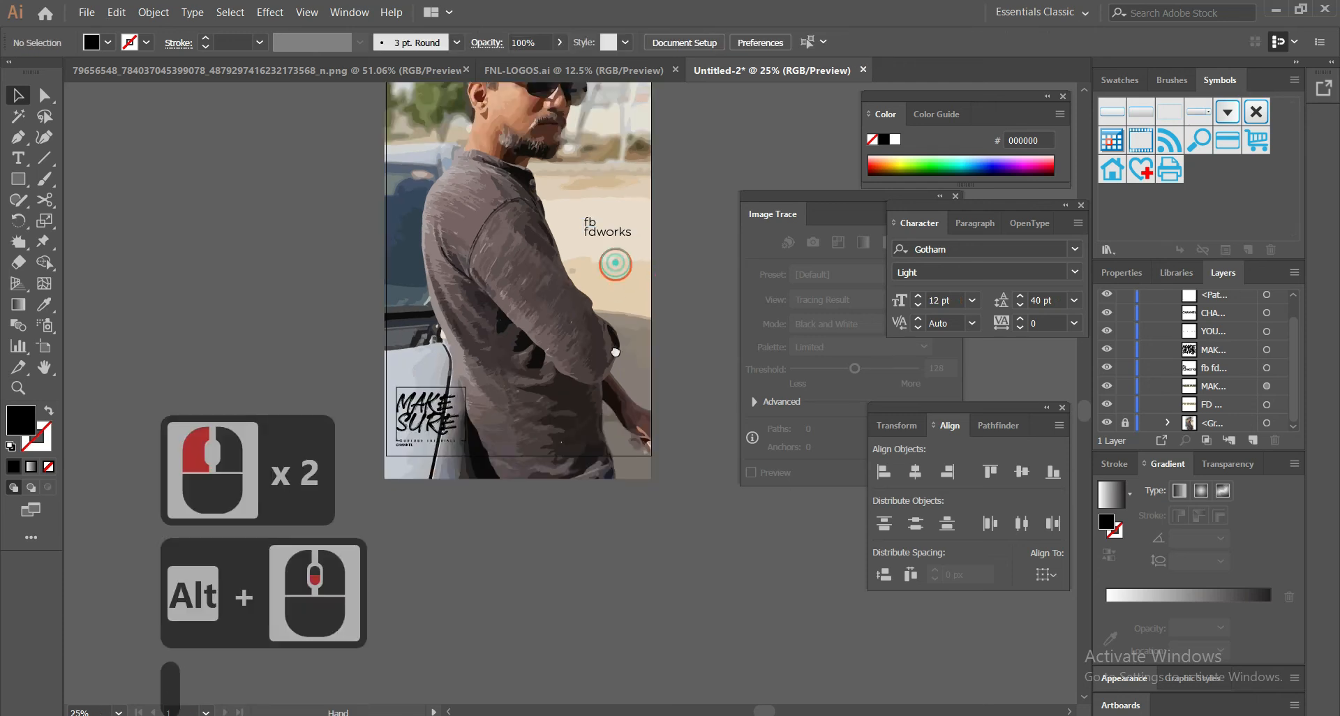
left_click_drag(613, 260, 614, 430)
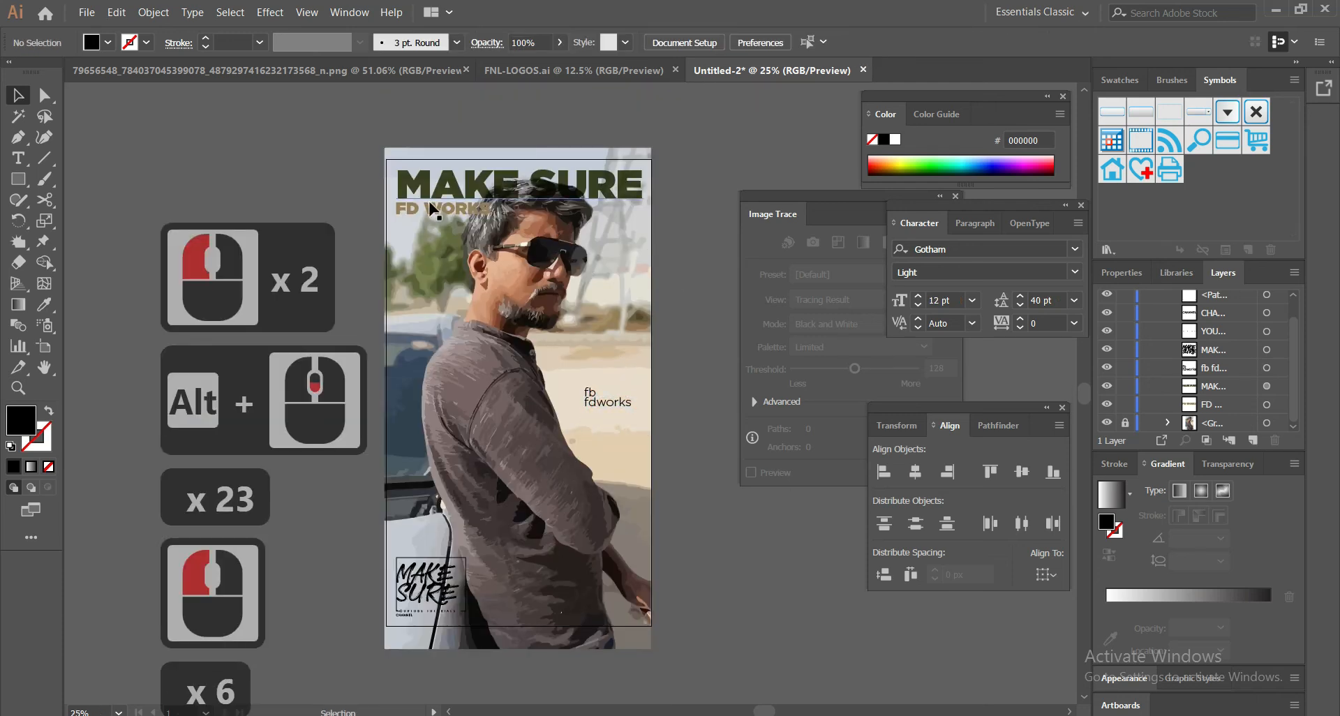
left_click_drag(426, 211, 428, 210)
left_click(693, 216)
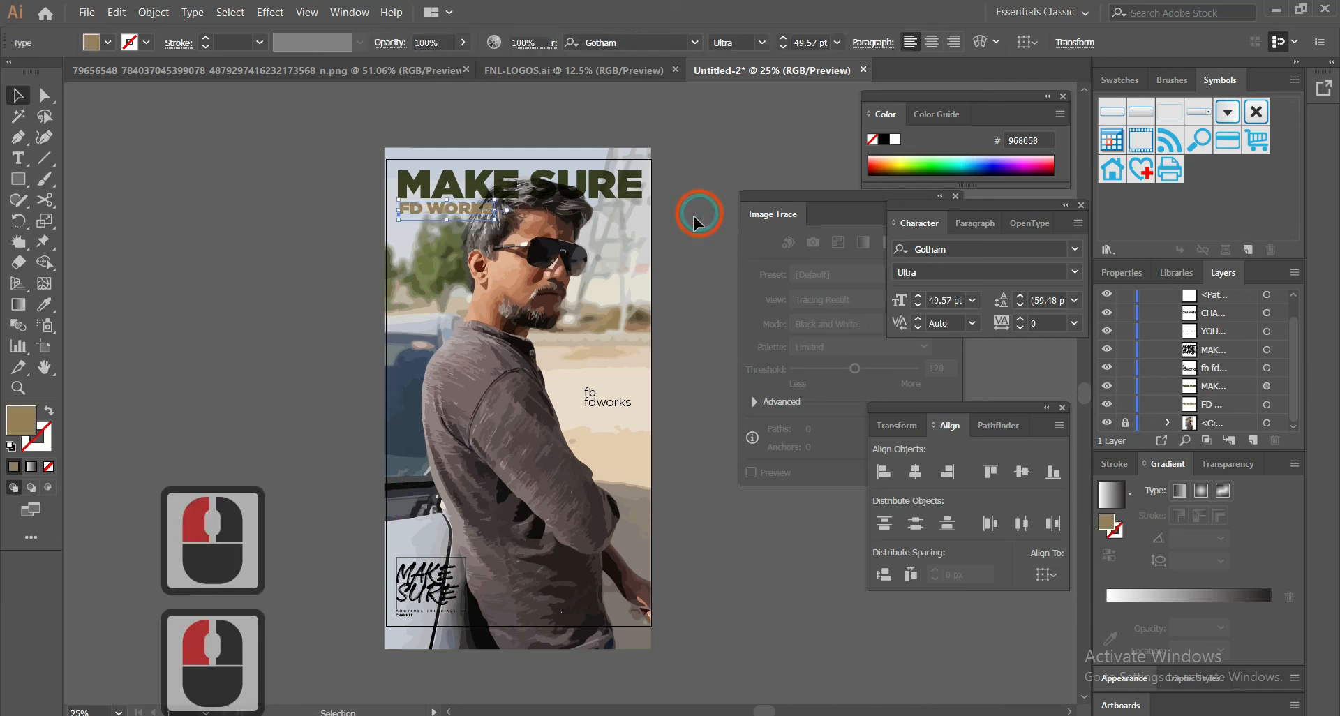
scroll(621, 320, "down", 2)
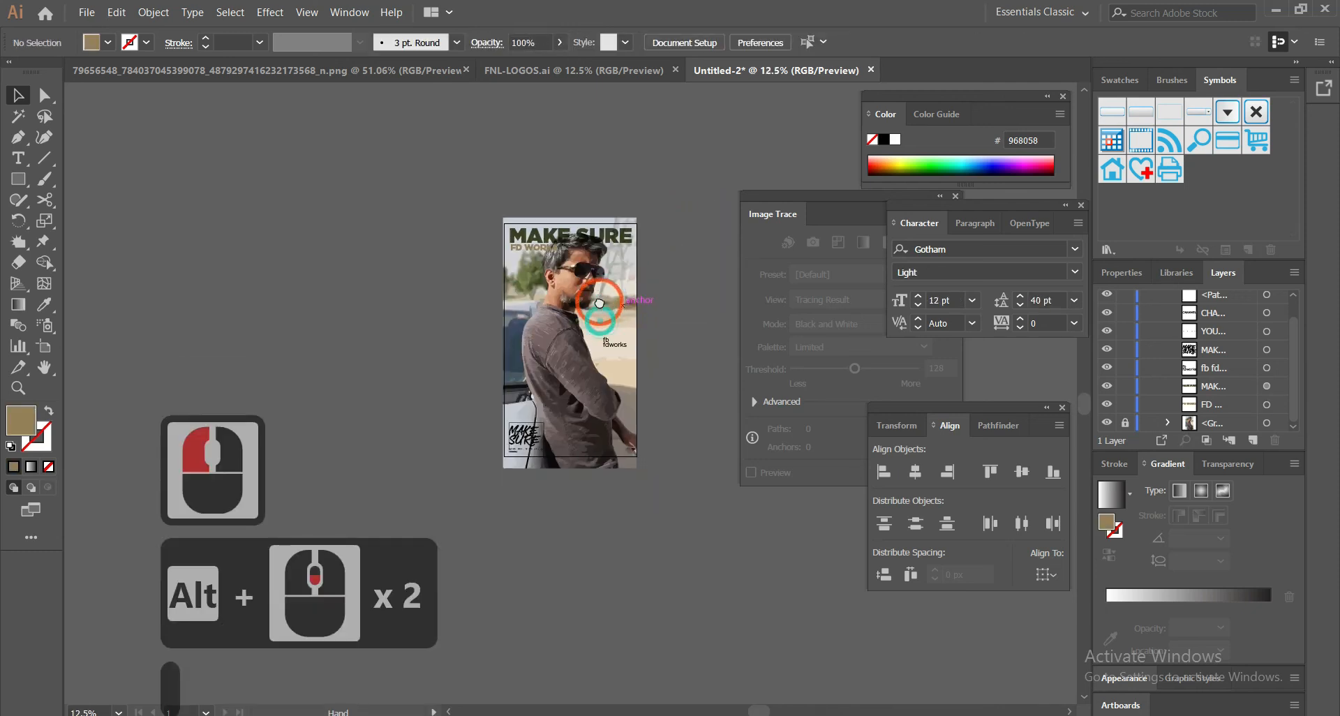
Group all the title text, small text and the MAKE SURE logo lying over the photo
left_click(603, 304)
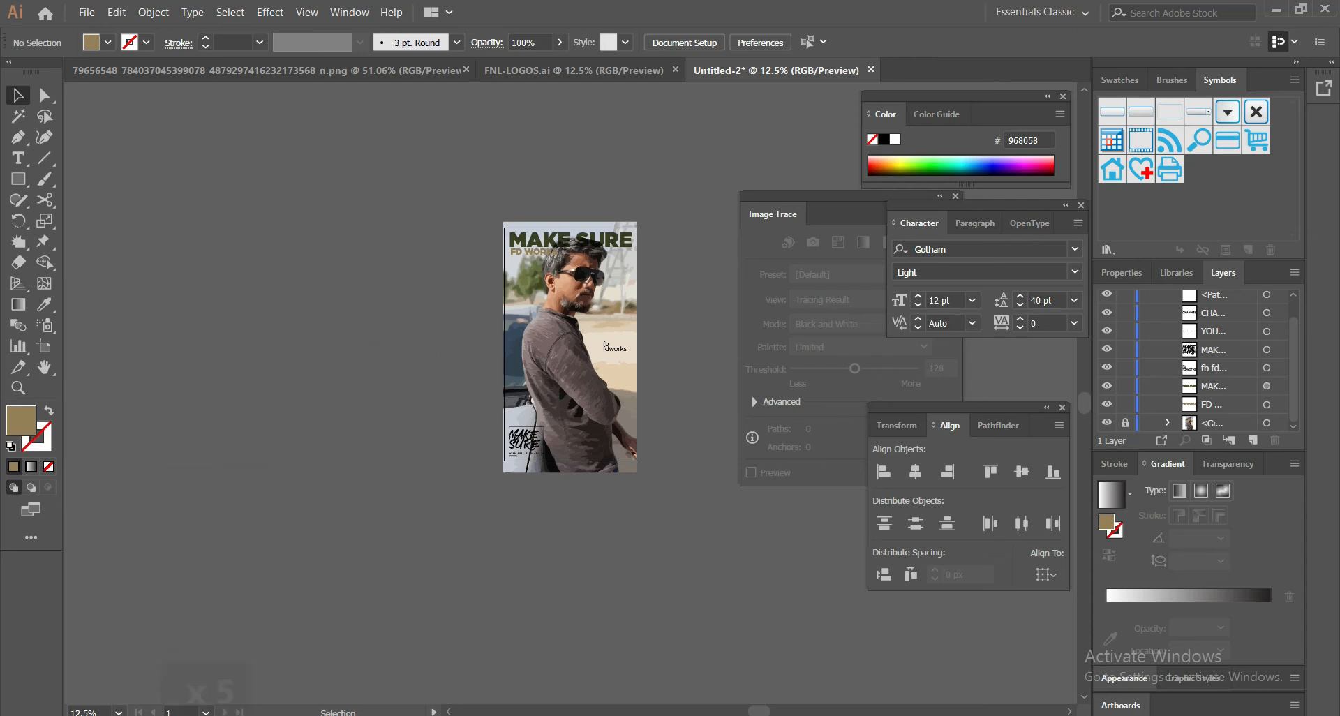
scroll(936, 555, "up", 1)
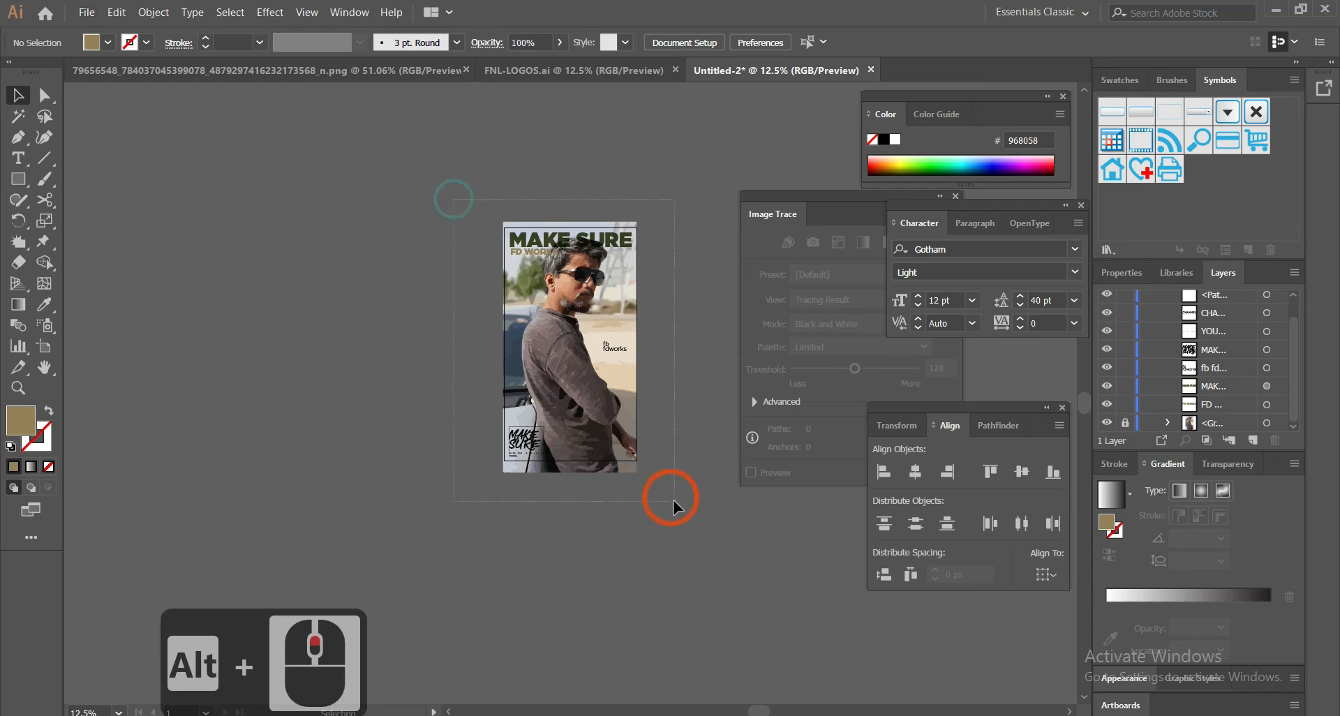
left_click_drag(670, 497, 674, 495)
right_click(605, 328)
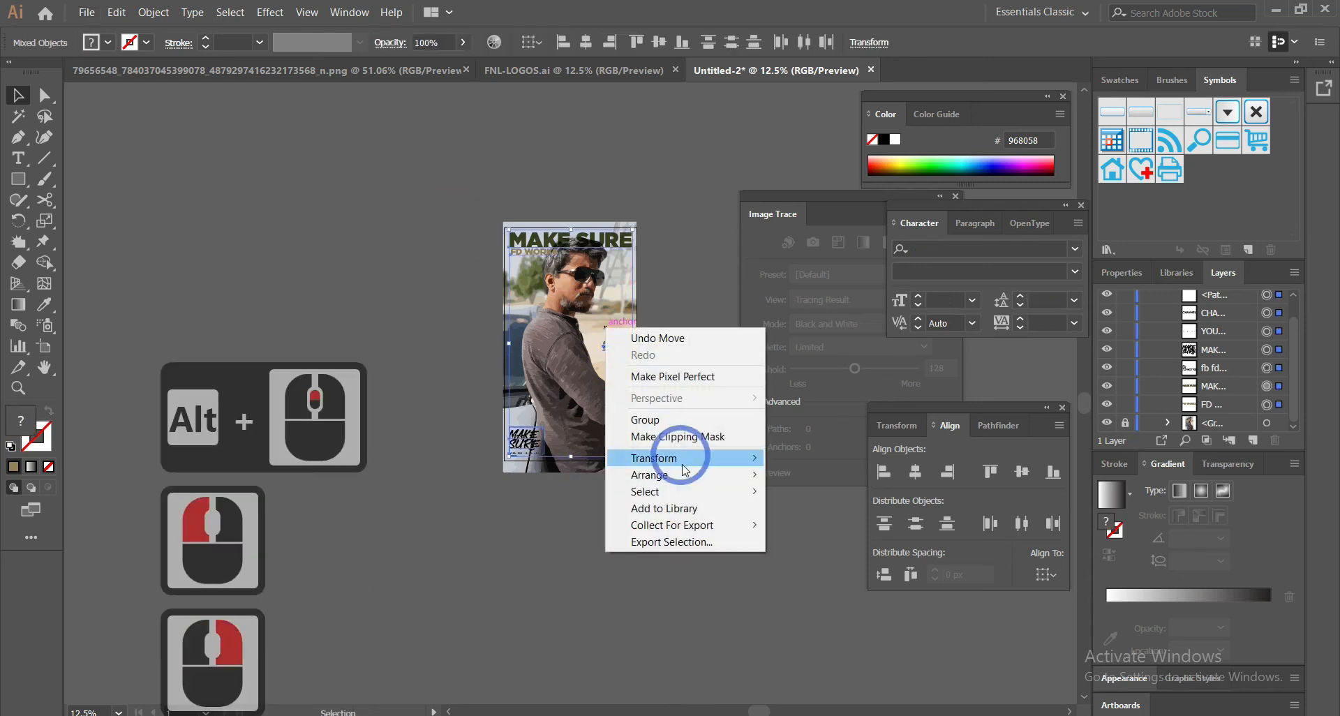
left_click(683, 423)
Draw a tan rectangle of 775 x 1363 px covering the artboard, on top of the photo and text group
left_click(18, 179)
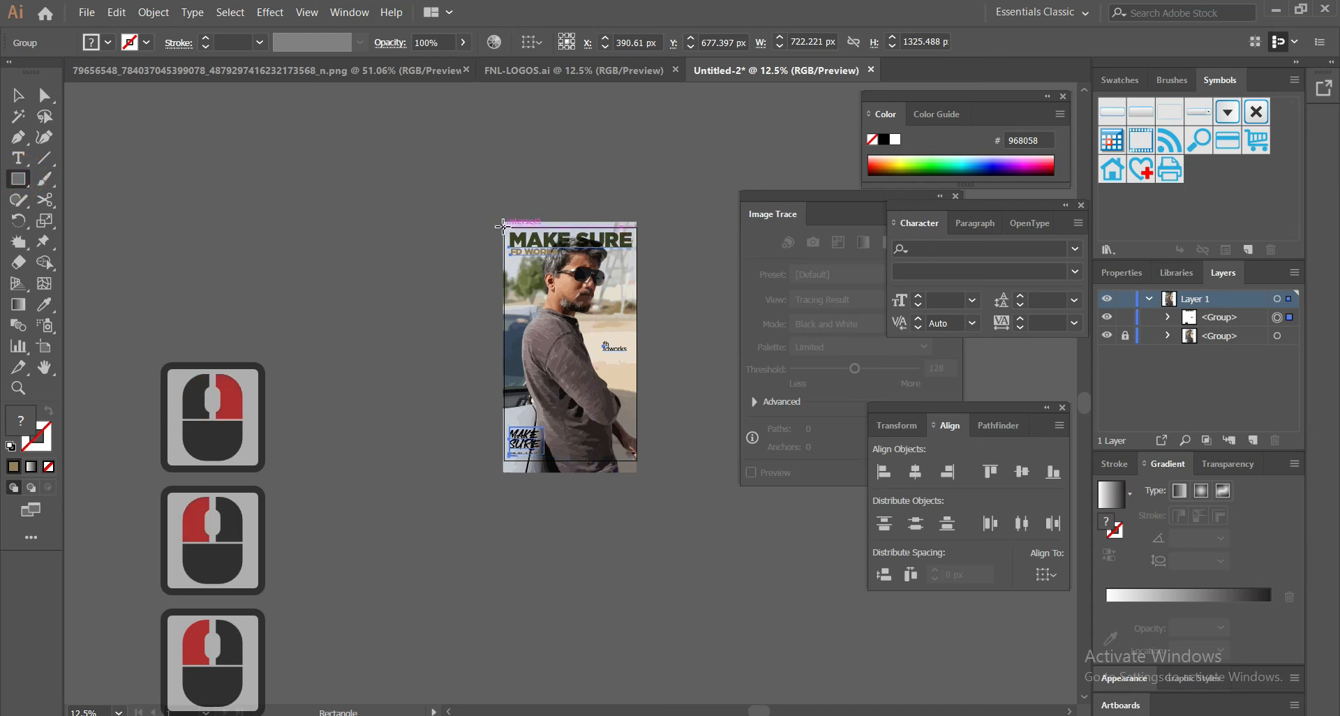
left_click_drag(504, 226, 630, 457)
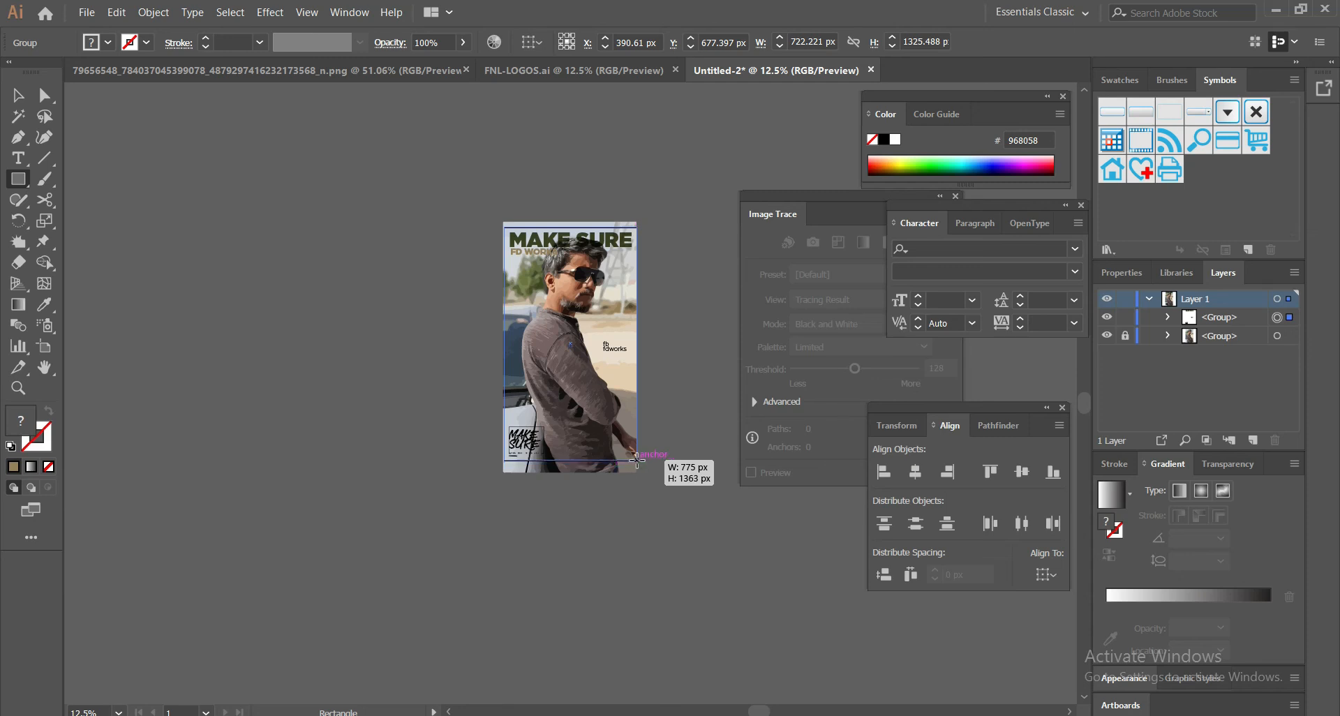
left_click_drag(637, 460, 637, 461)
Try grouping the tan rectangle with the text and logo group, and undo the grouping
left_click_drag(458, 209, 649, 410)
right_click(549, 266)
left_click(615, 358)
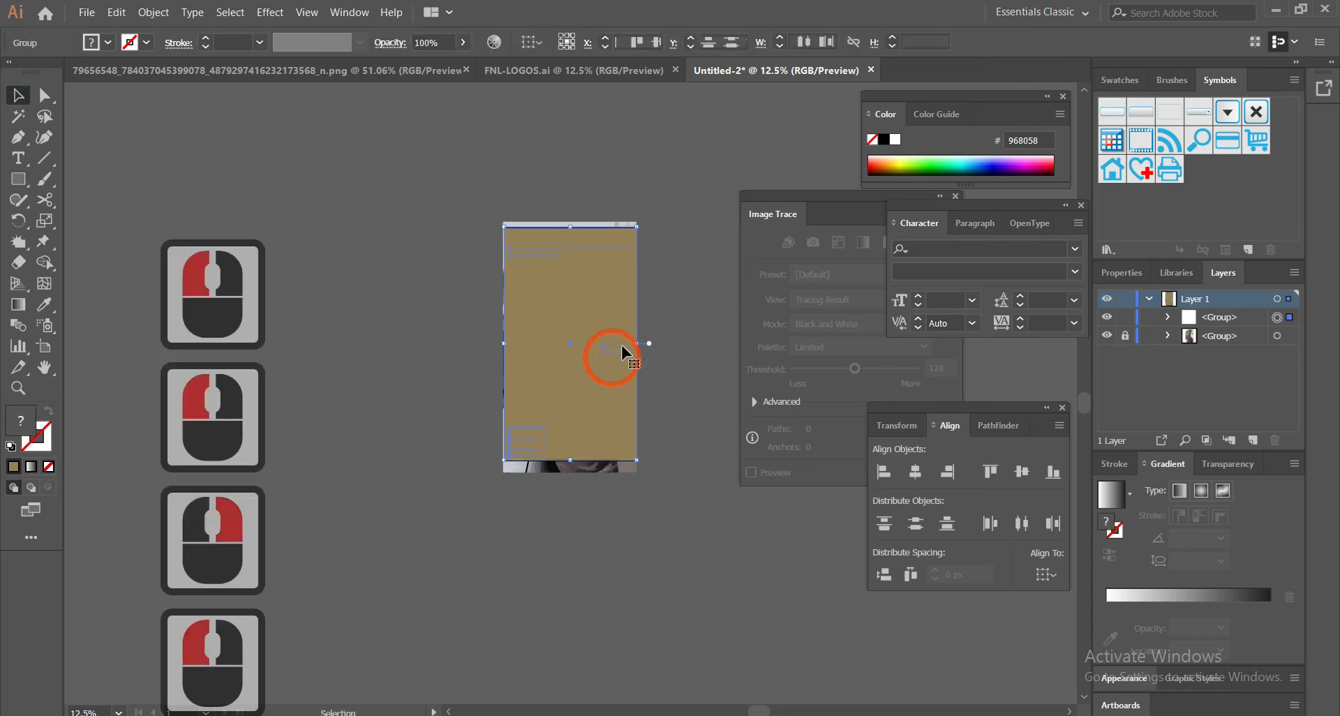
right_click(599, 301)
left_click(664, 203)
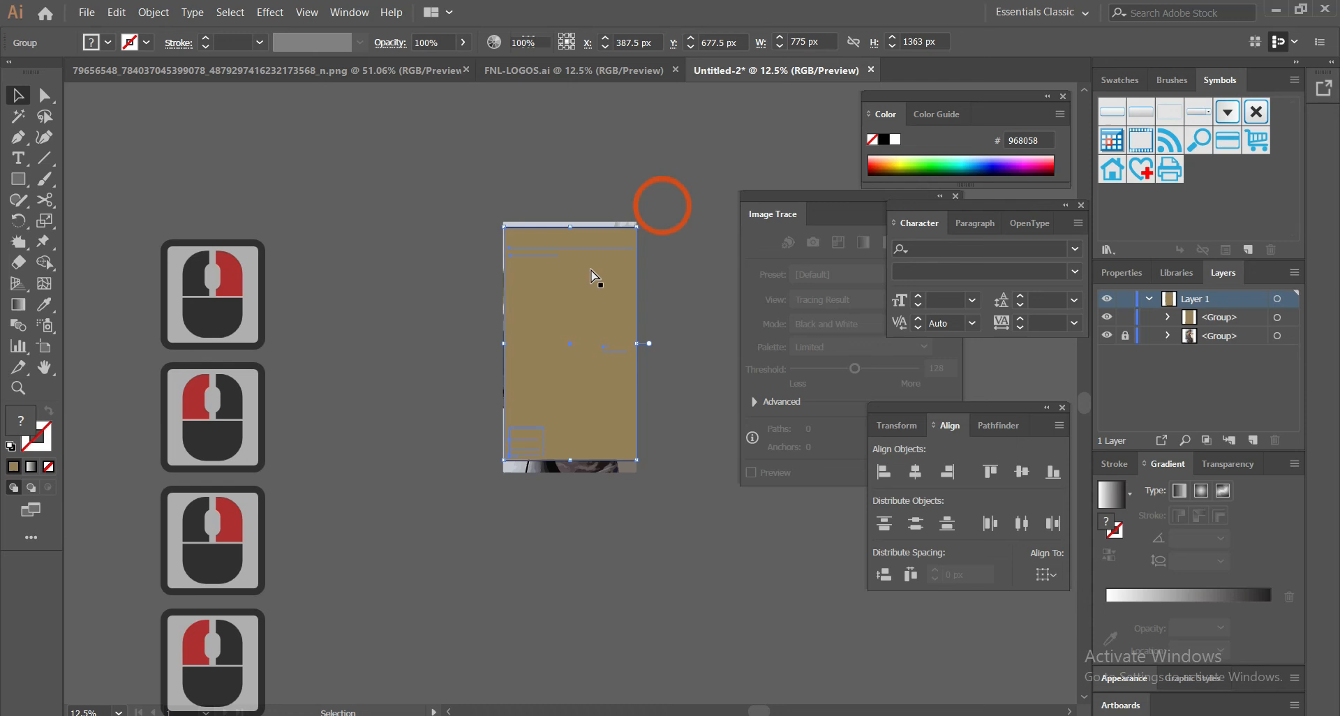
key("ctrl+z")
Try a clipping mask of the tan rectangle over only the text and logo group, and undo it
right_click(581, 270)
left_click(639, 379)
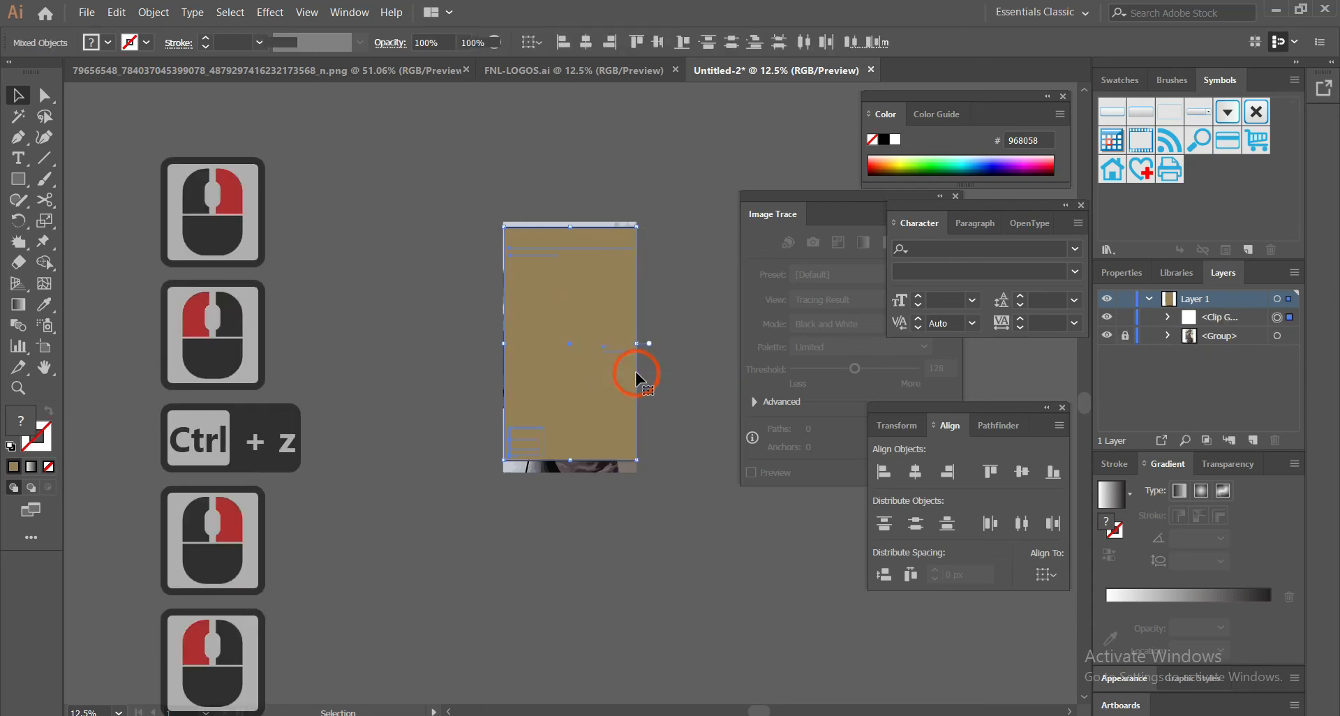
left_click(676, 286)
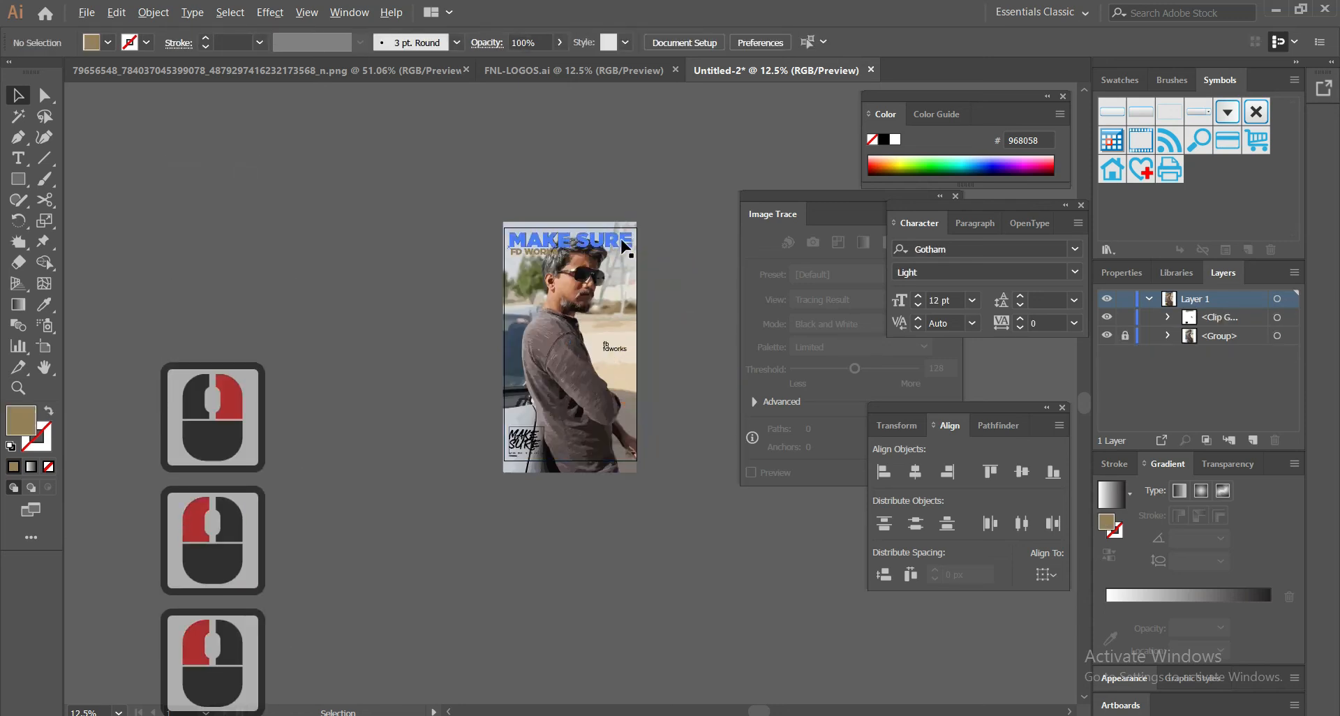
scroll(621, 241, "up", 1)
key("ctrl+z")
key("ctrl+z")
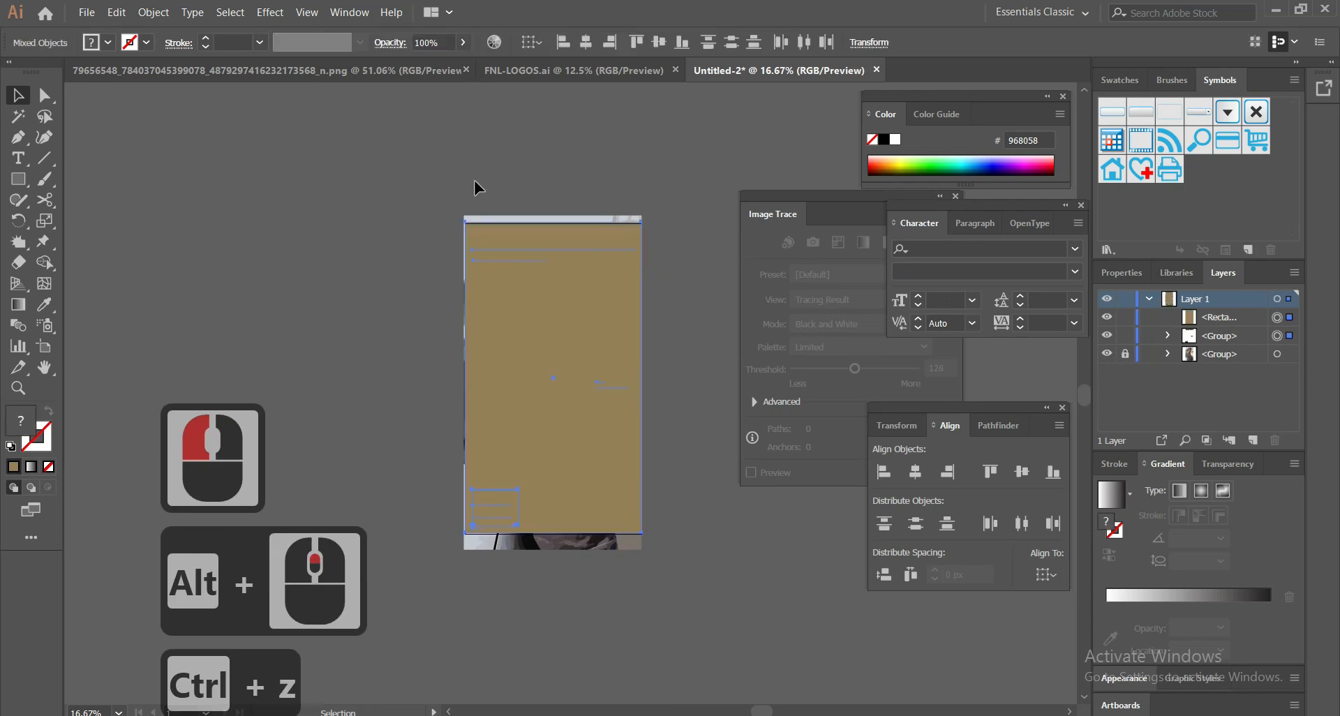
Unlock the photo group, clip it together with the text and logo group to the tan rectangle, and deselect
left_click_drag(707, 457, 709, 457)
left_click(1124, 354)
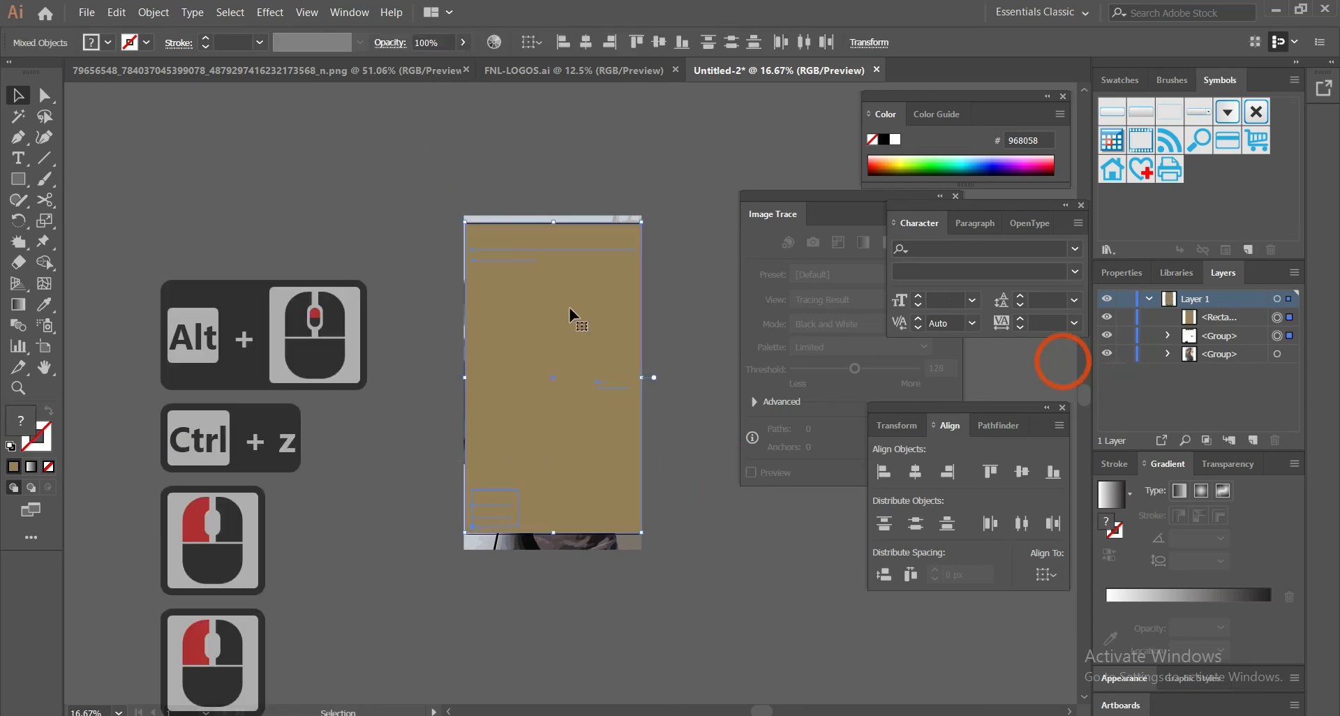
right_click(601, 349)
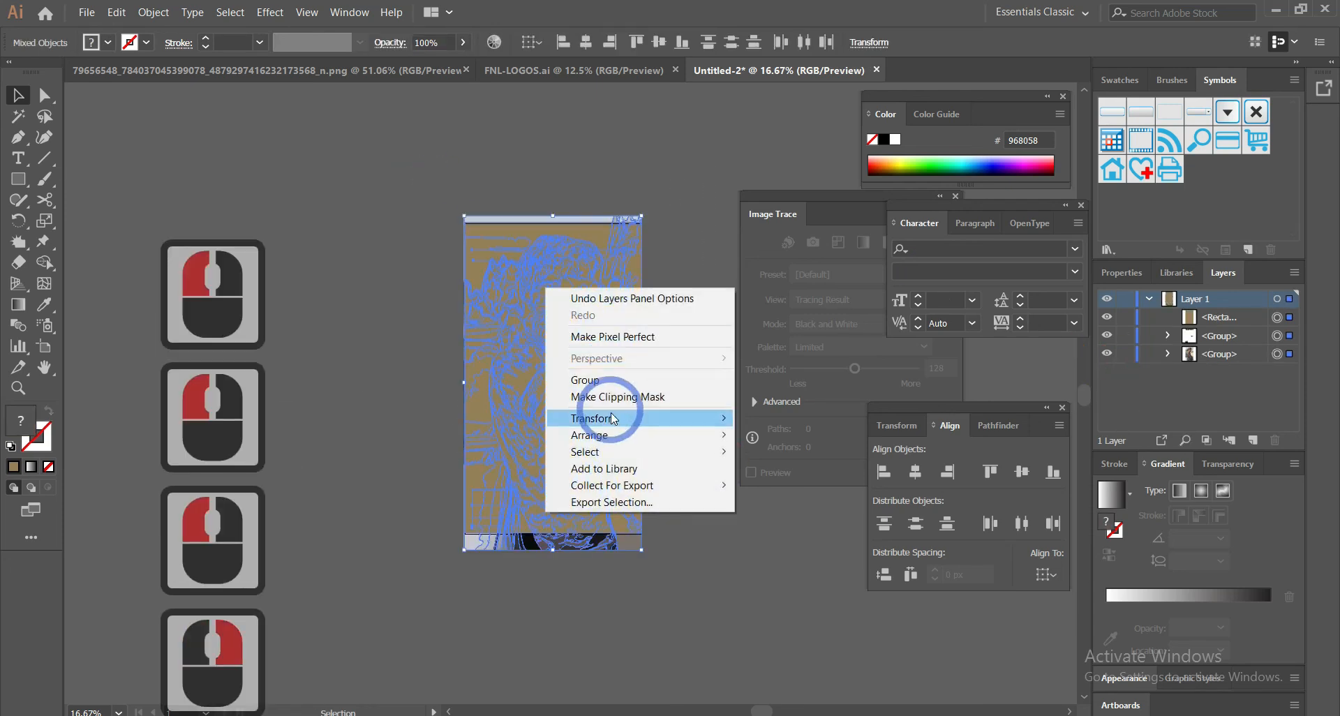
left_click(614, 388)
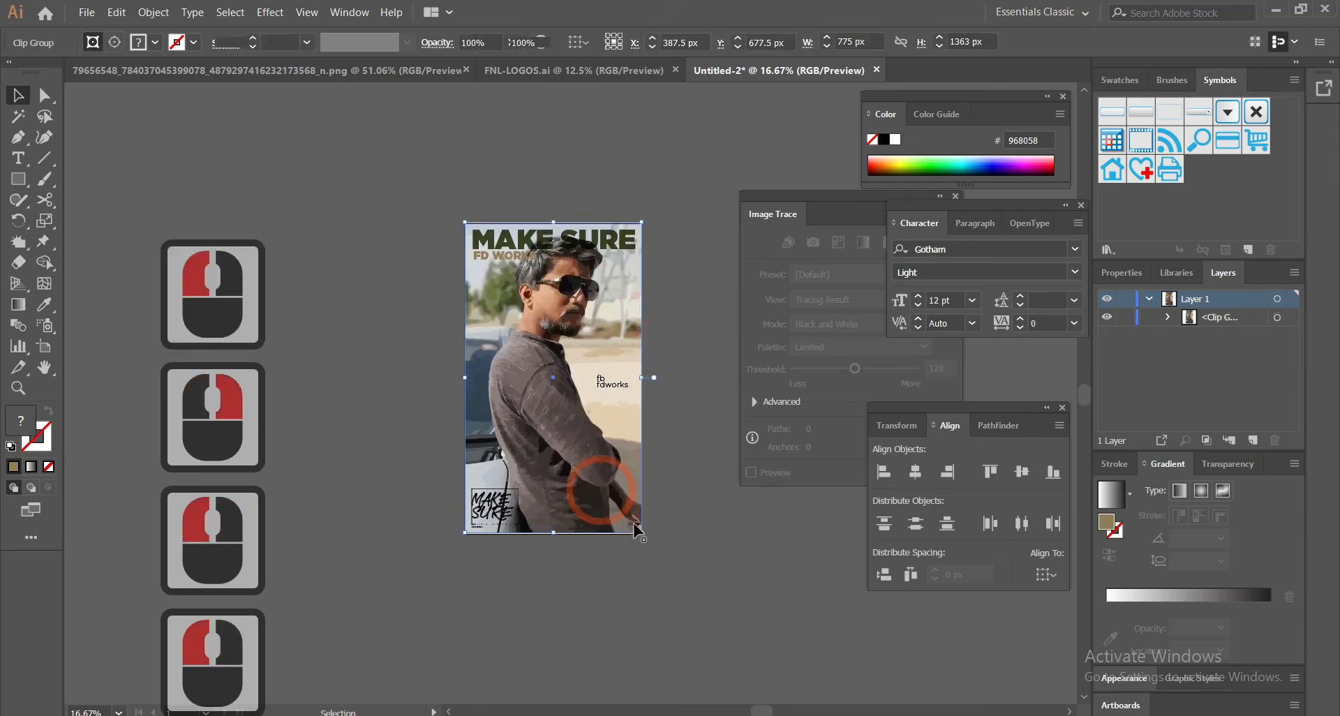
left_click(735, 654)
left_click(527, 261)
left_click(710, 359)
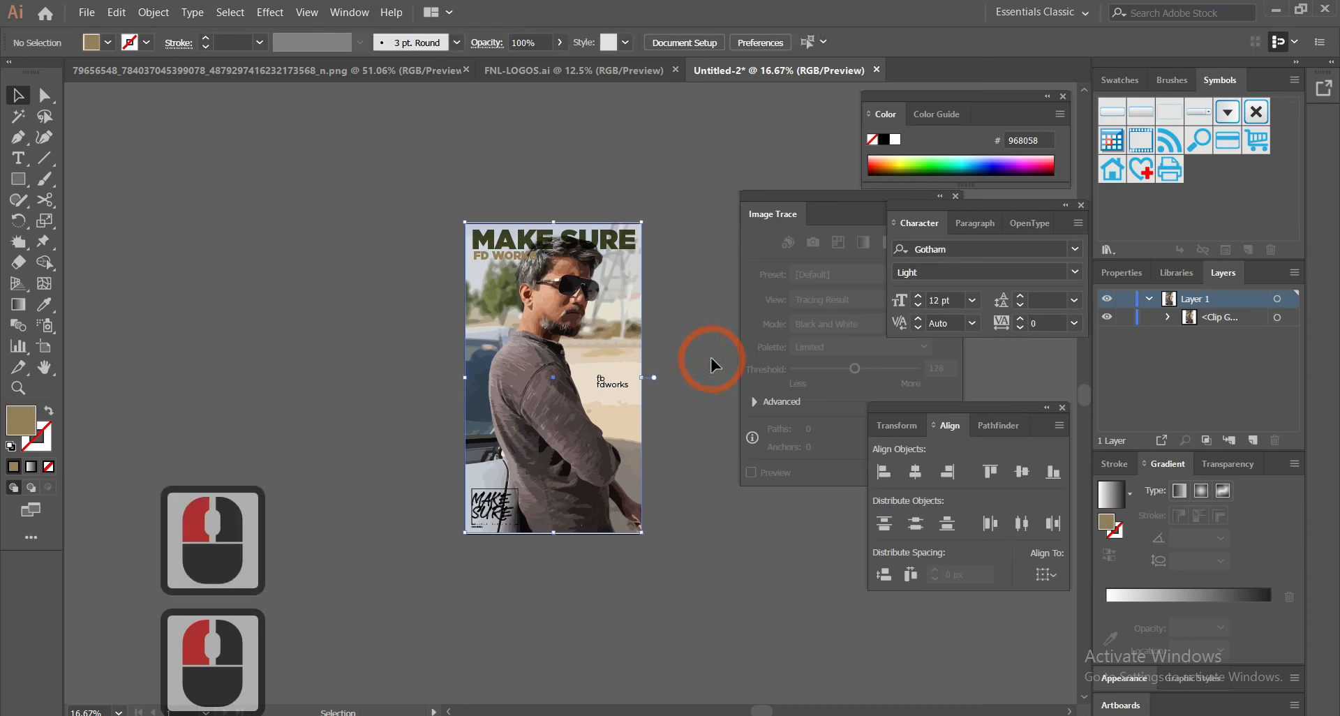